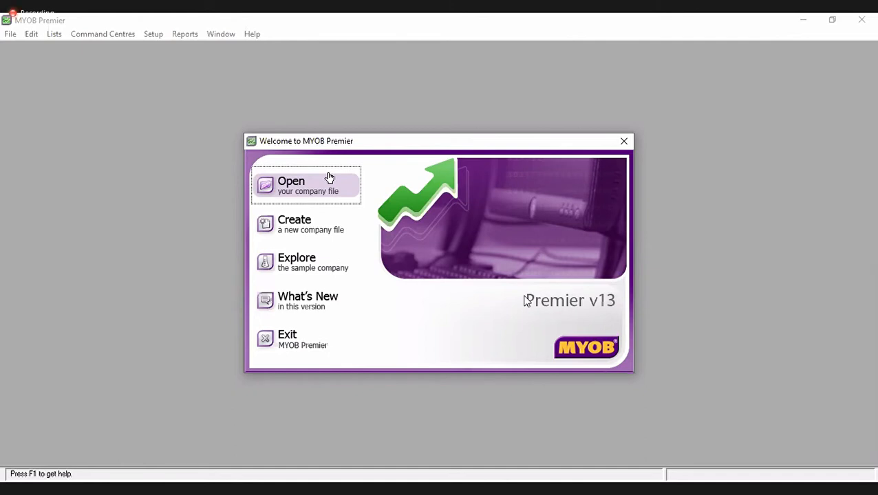
- From the MYOB Premier welcome window, start creating a new company file
{"action": "left_click", "coordinate": [405, 120]}
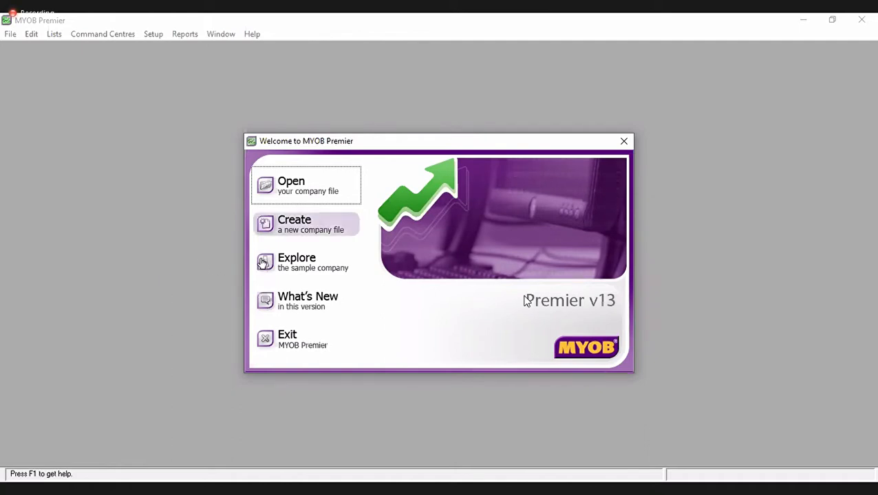
{"action": "left_click", "coordinate": [294, 230]}
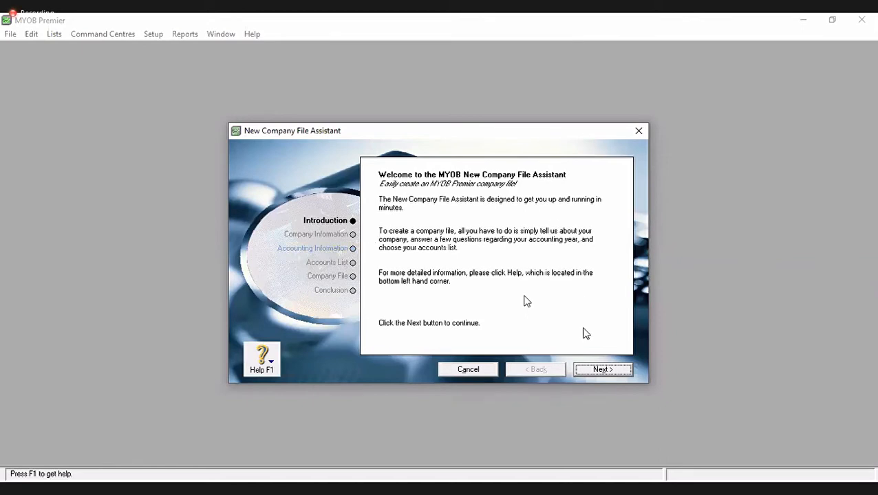
- Enter UKRIDA Consulting as the company name in the new company file assistant
{"action": "left_click", "coordinate": [588, 373]}
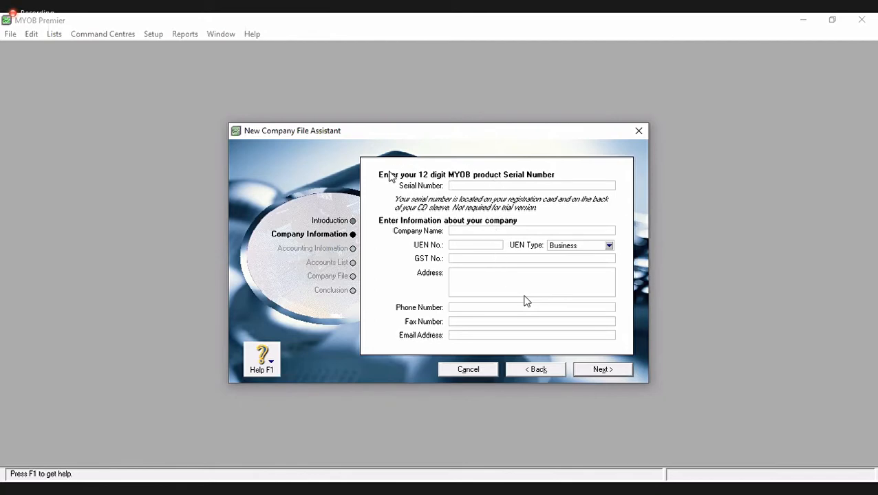
{"action": "left_click", "coordinate": [507, 230]}
{"action": "left_click", "coordinate": [101, 471]}
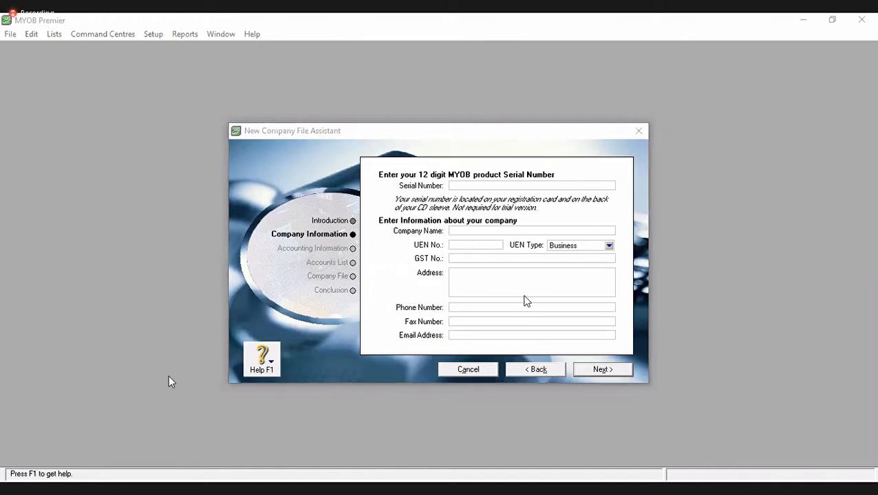
{"action": "left_click", "coordinate": [474, 231]}
{"action": "type", "text": "UK"}
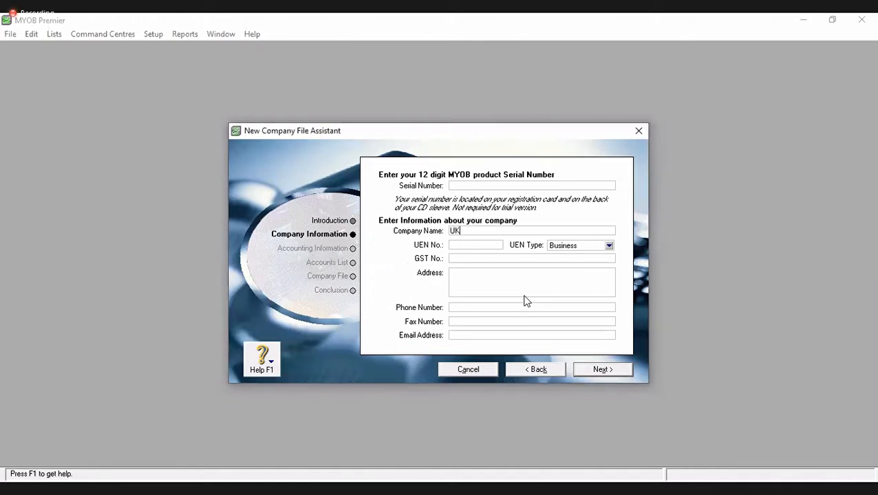
{"action": "type", "text": "RIDA Cor"}
{"action": "type", "text": "sulting"}
{"action": "key", "text": "Tab"}
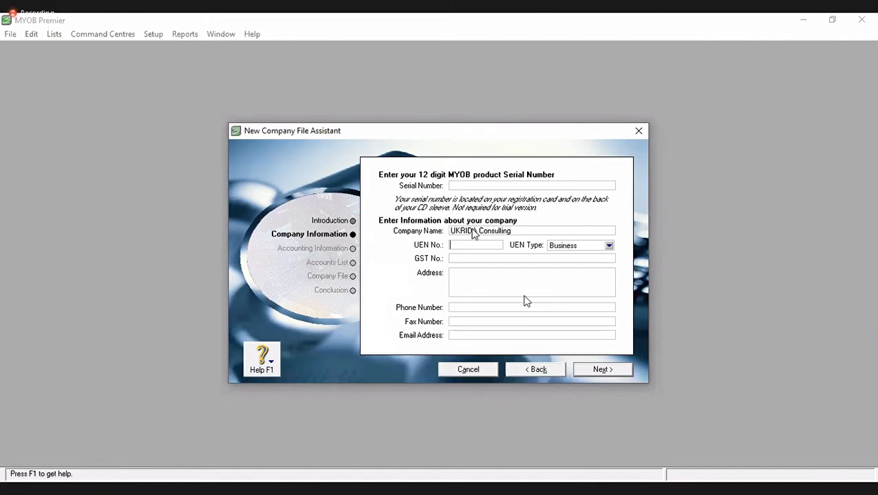
{"action": "key", "text": "Tab"}
{"action": "key", "text": "Tab"}
{"action": "key", "text": "Tab"}
- Fill in the company's street address, correcting typing mistakes
{"action": "type", "text": "Jl. Tanjung Duren Ra"}
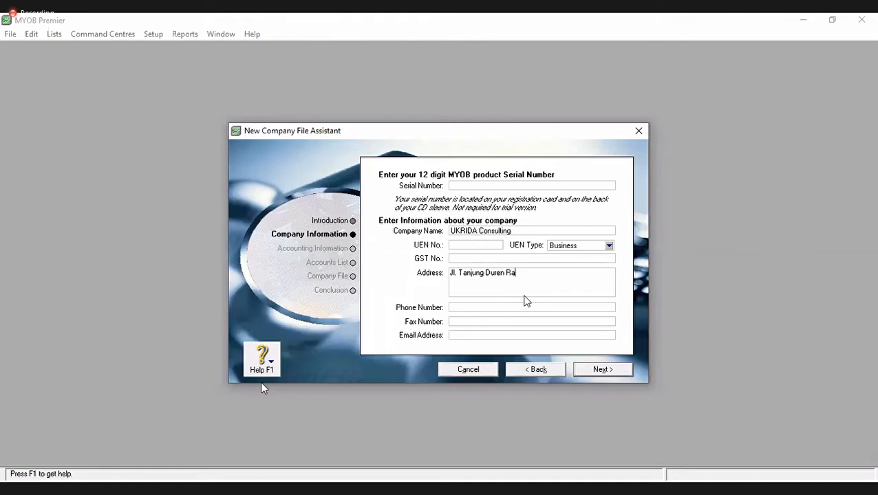
{"action": "key", "text": "alt+Tab"}
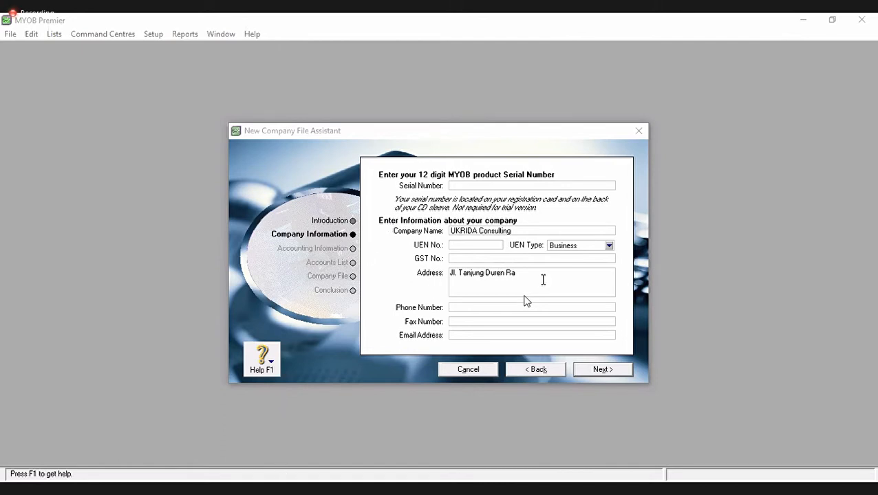
{"action": "left_click", "coordinate": [543, 280]}
{"action": "type", "text": "ya b"}
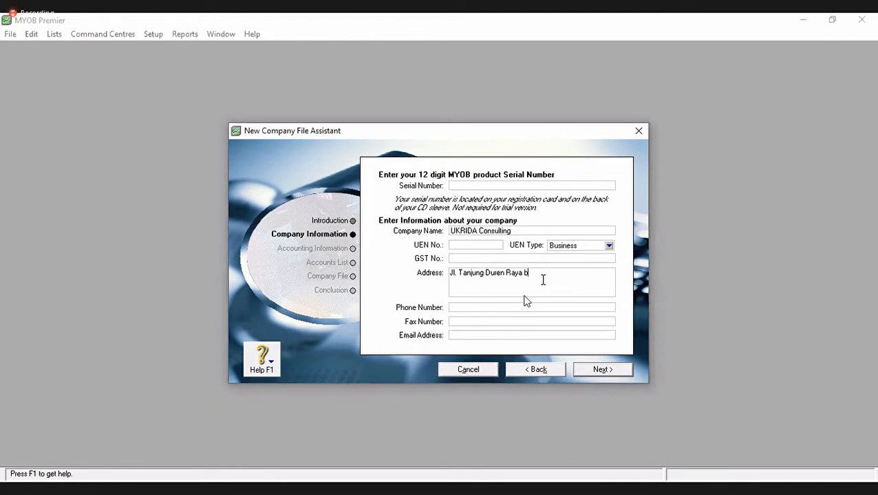
{"action": "key", "text": "BackSpace"}
{"action": "type", "text": "N"}
{"action": "type", "text": "4,Jakarta Barat"}
- Enter the company's phone number, fax number and e-mail address, then continue
{"action": "key", "text": "Tab"}
{"action": "key", "text": "Tab"}
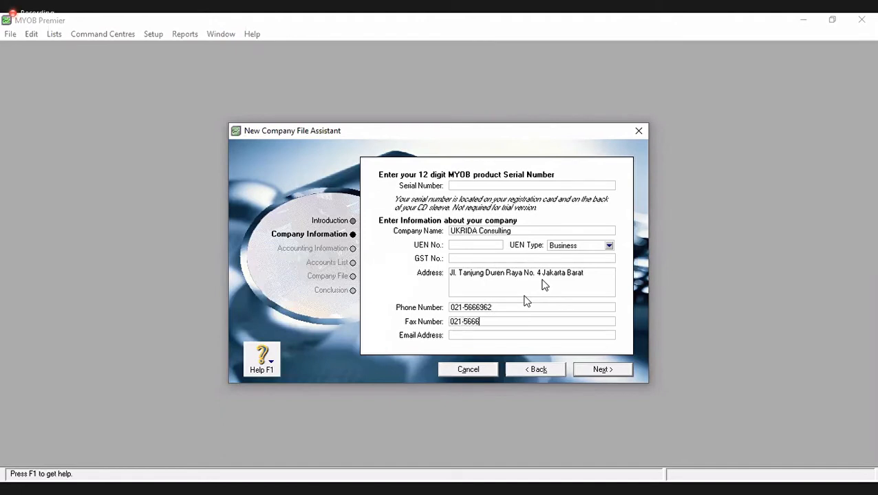
{"action": "key", "text": "Tab"}
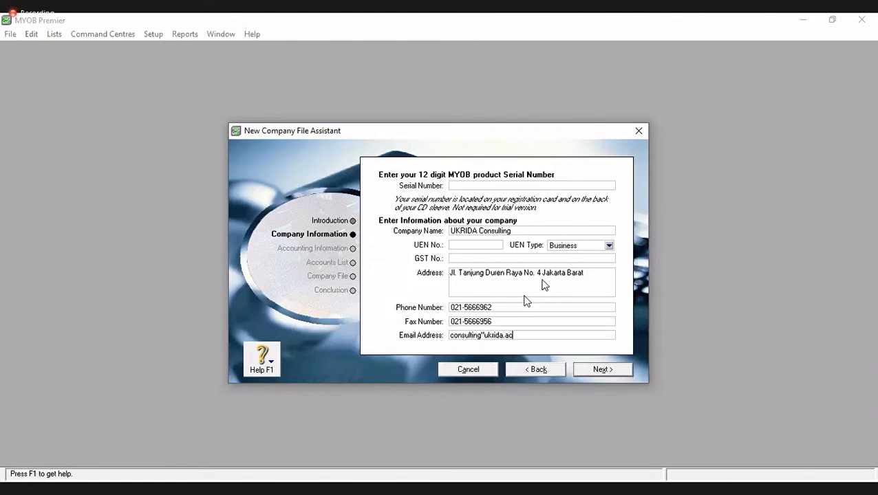
{"action": "key", "text": "Left"}
{"action": "key", "text": "Left"}
{"action": "key", "text": "Left"}
{"action": "key", "text": "Left"}
{"action": "key", "text": "Left"}
{"action": "key", "text": "Left"}
{"action": "key", "text": "Left"}
{"action": "key", "text": "Left"}
{"action": "key", "text": "Left"}
{"action": "key", "text": "Left"}
{"action": "key", "text": "Left"}
{"action": "key", "text": "Left"}
{"action": "key", "text": "alt+Tab"}
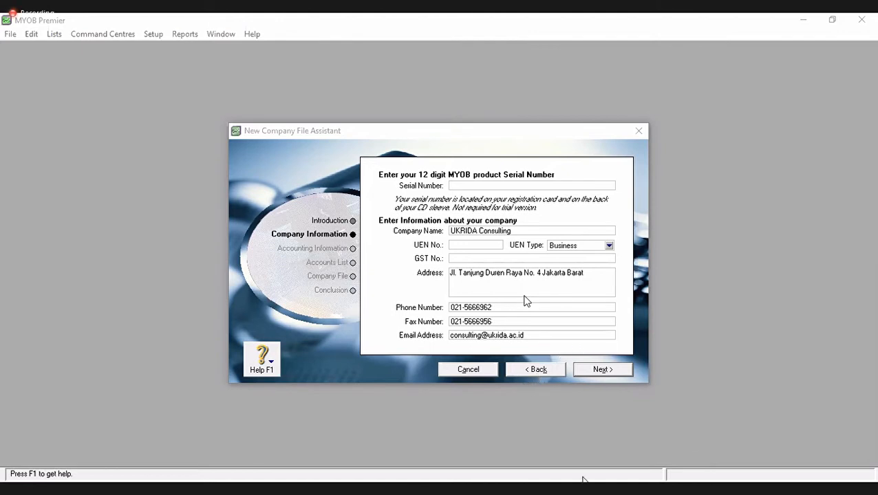
{"action": "left_click", "coordinate": [601, 369]}
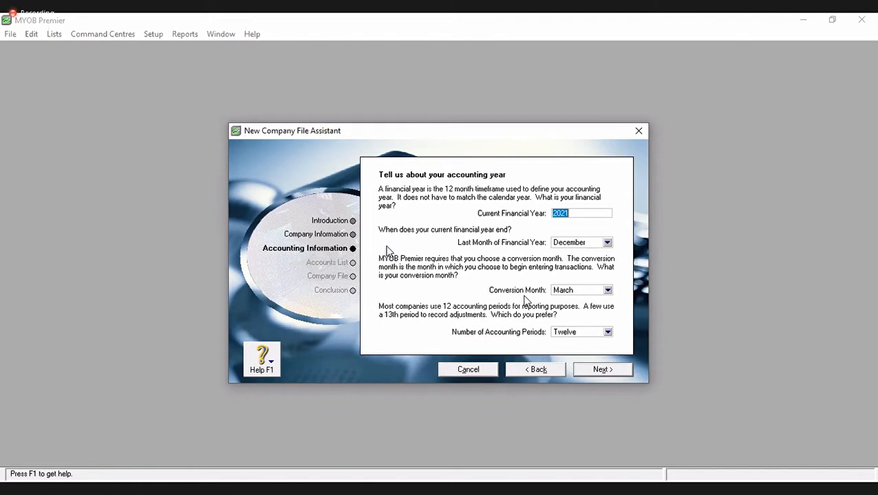
- Set financial year 2009 with January as conversion month and accept the accounting summary
{"action": "type", "text": "2009"}
{"action": "key", "text": "Tab"}
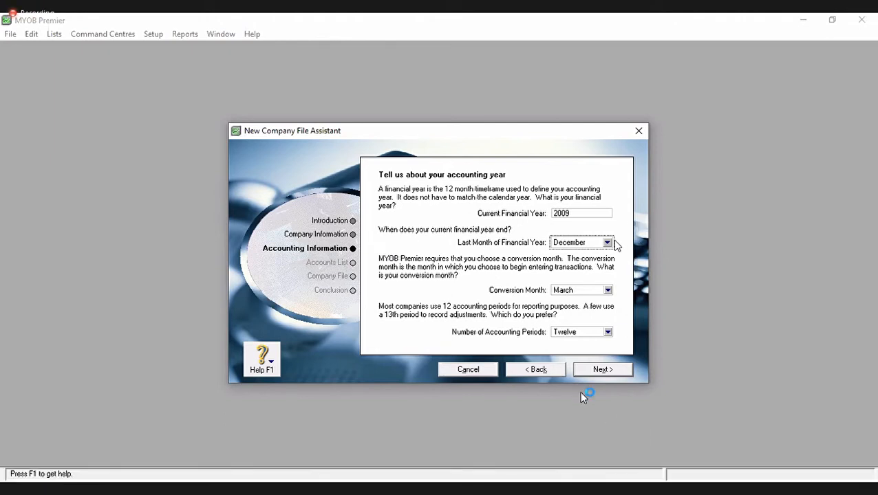
{"action": "left_click", "coordinate": [578, 293]}
{"action": "left_click", "coordinate": [576, 302]}
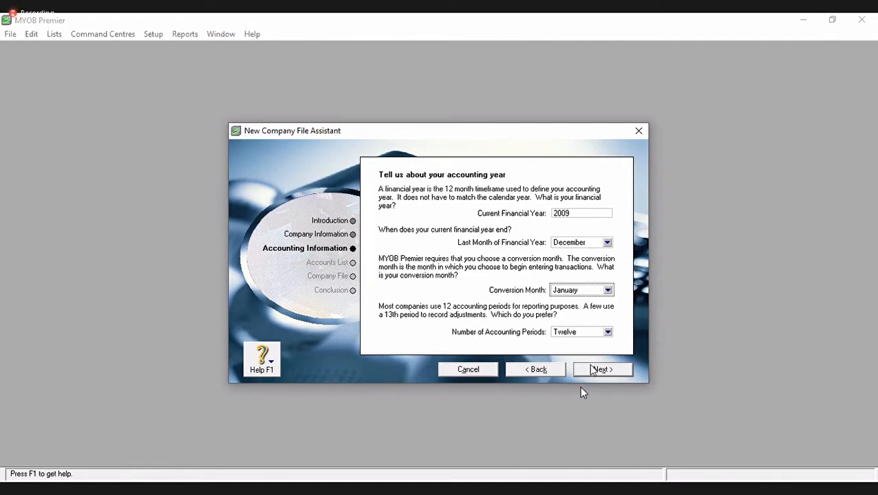
{"action": "left_click", "coordinate": [591, 370]}
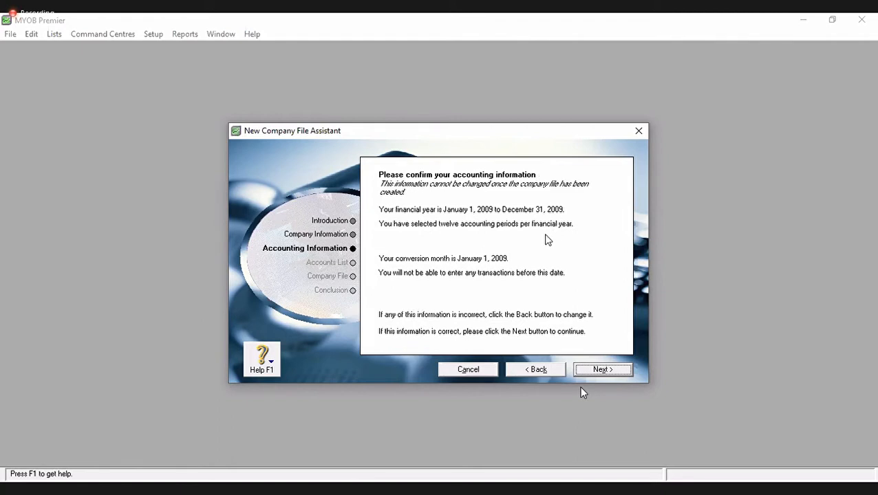
{"action": "left_click", "coordinate": [596, 369]}
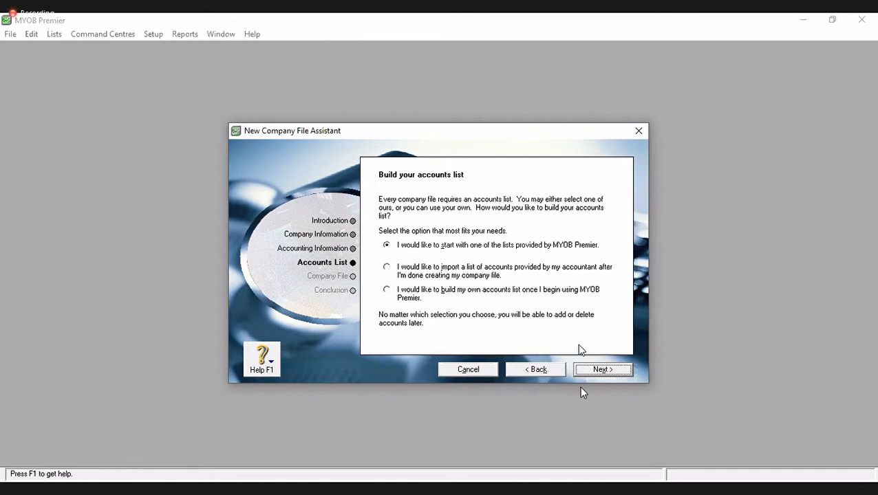
- Keep the option to start from an MYOB-provided accounts list and proceed
{"action": "left_click", "coordinate": [386, 247]}
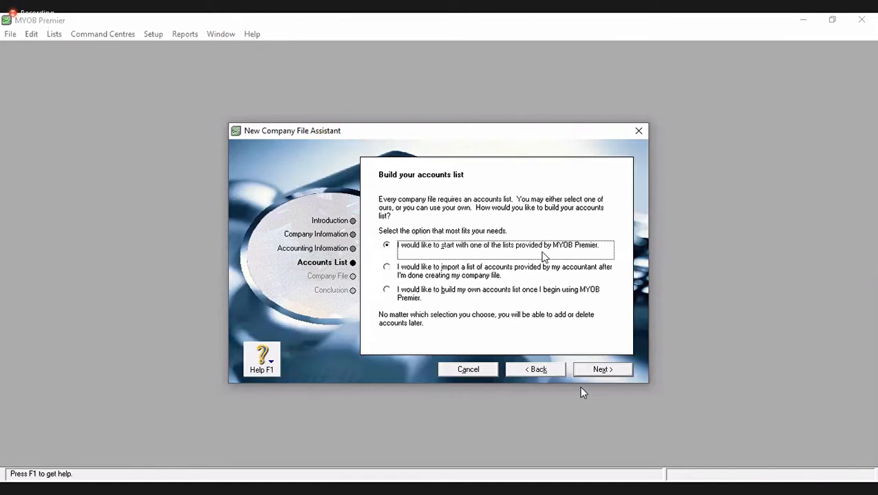
{"action": "left_click", "coordinate": [596, 371]}
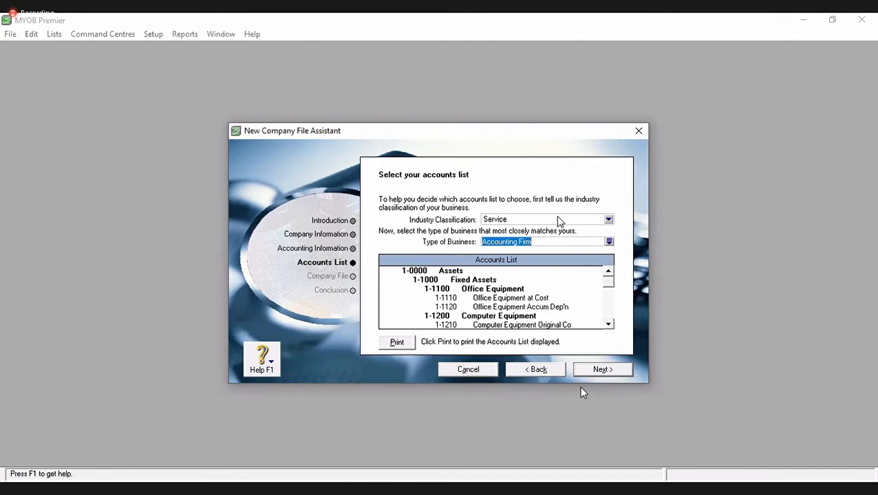
- Choose Consulting Firm as the business type under the Service industry classification
{"action": "left_click", "coordinate": [609, 241]}
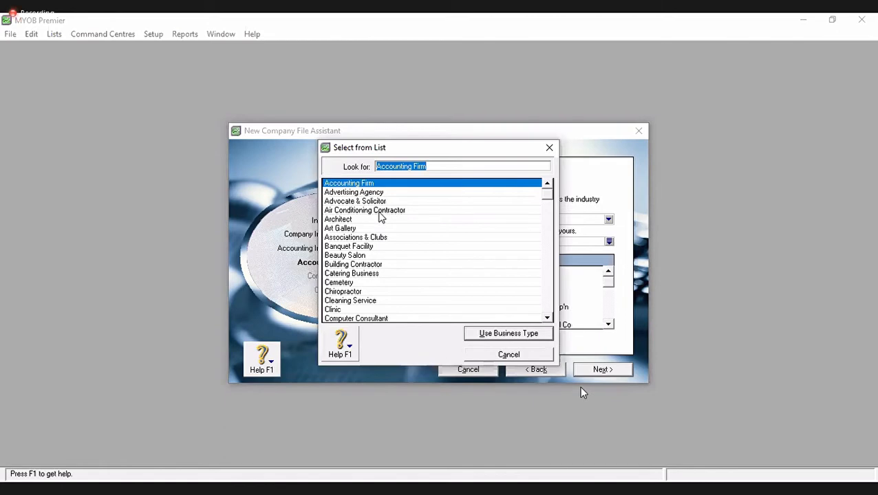
{"action": "type", "text": "con"}
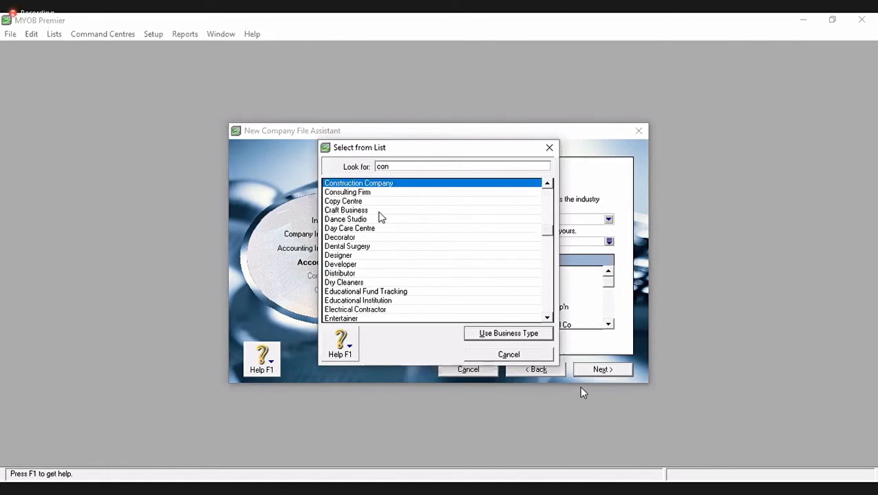
{"action": "left_click", "coordinate": [364, 194]}
{"action": "double_click", "coordinate": [365, 194]}
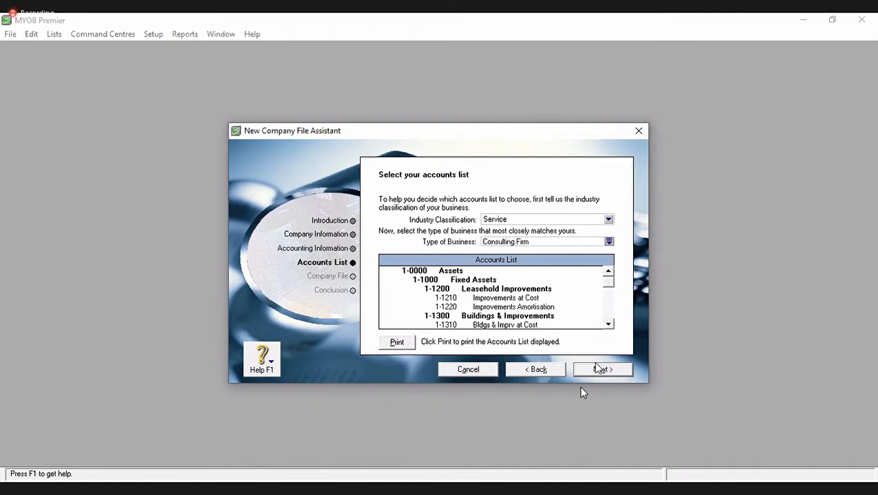
- Accept the previewed Consulting Firm accounts list to reach the company file page
{"action": "left_click", "coordinate": [601, 371]}
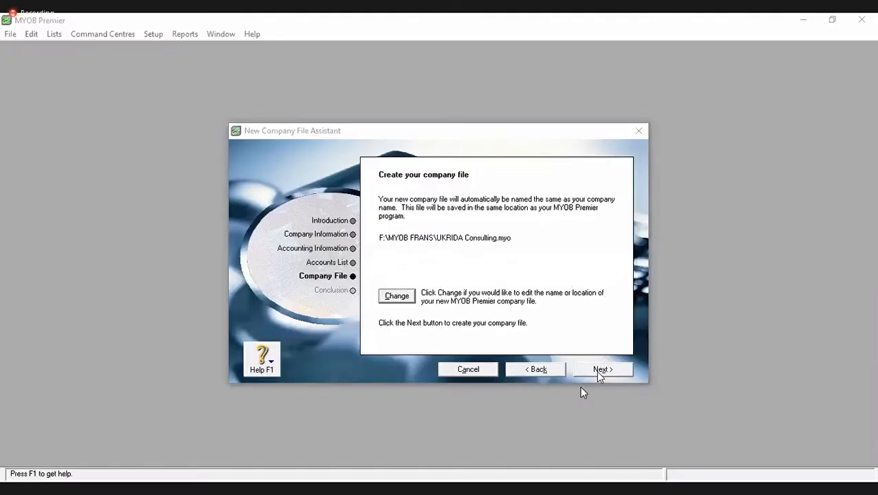
- Create the UKRIDA Consulting.myo company file in the MYOB FRANS folder
{"action": "left_click", "coordinate": [597, 372]}
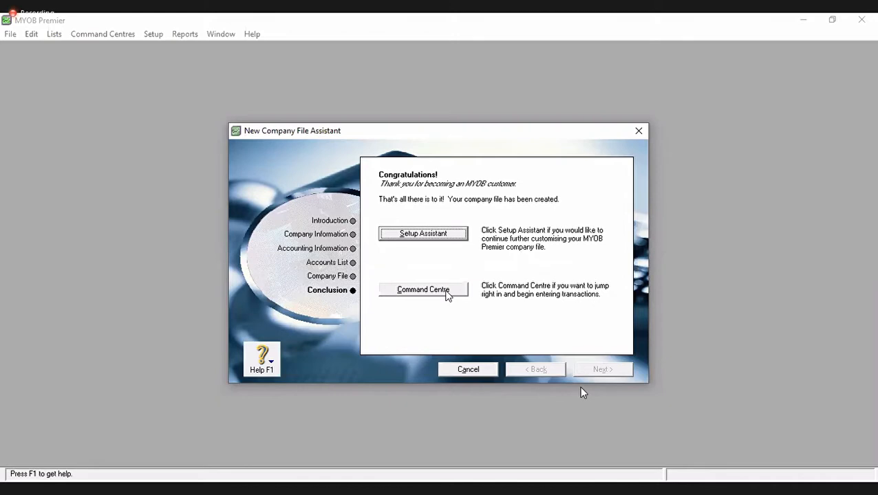
- Leave the Conclusion page and show the Accounts centre in the Command Centre
{"action": "left_click", "coordinate": [423, 290]}
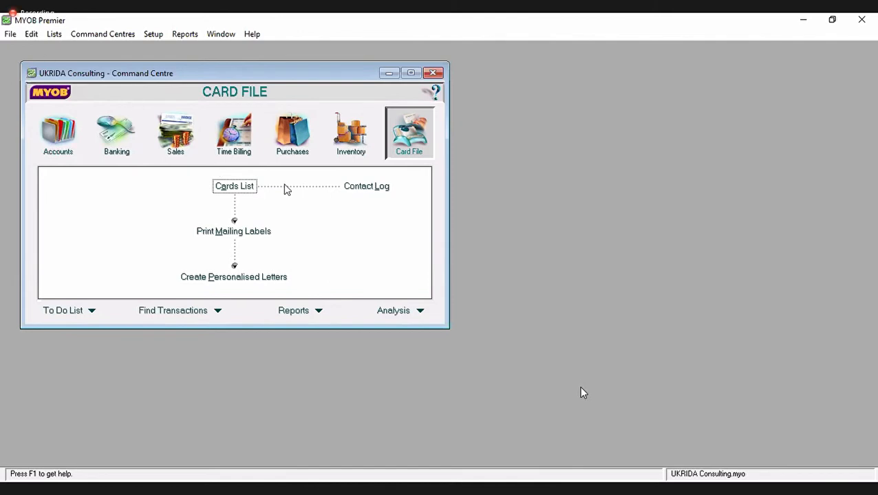
{"action": "left_click", "coordinate": [69, 143]}
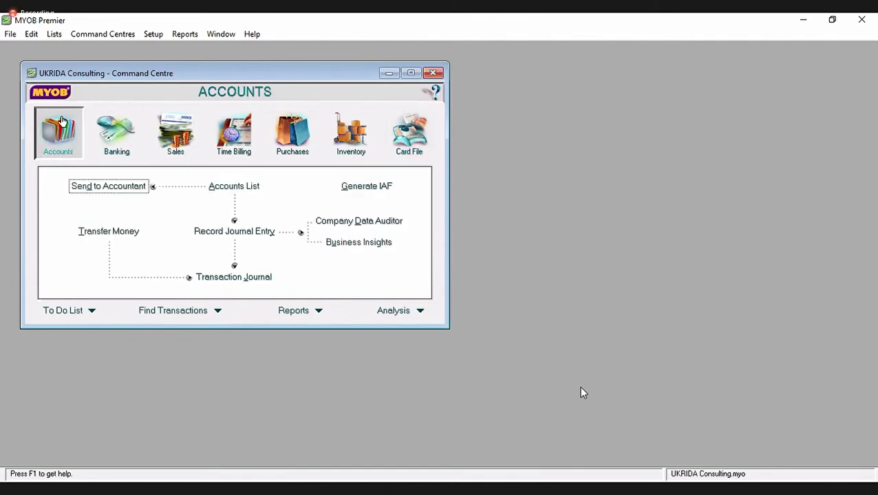
- Open the Accounts List and begin a blank new account
{"action": "left_click", "coordinate": [241, 187]}
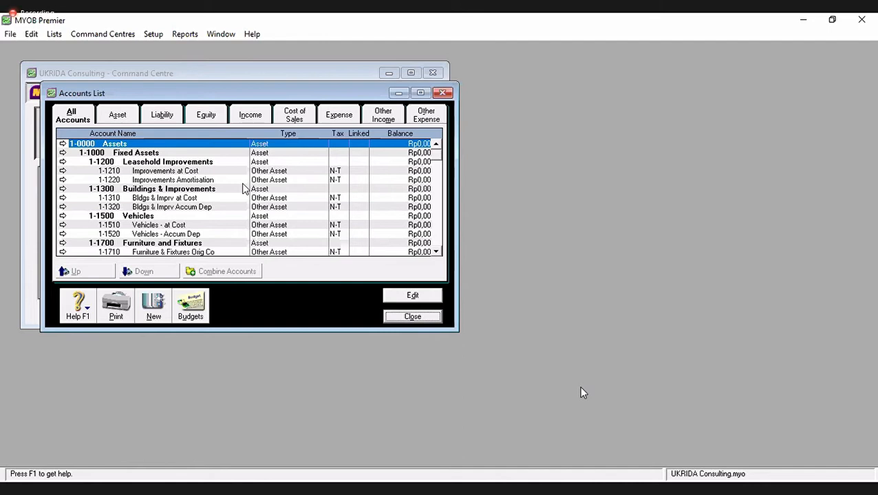
{"action": "left_click", "coordinate": [153, 308]}
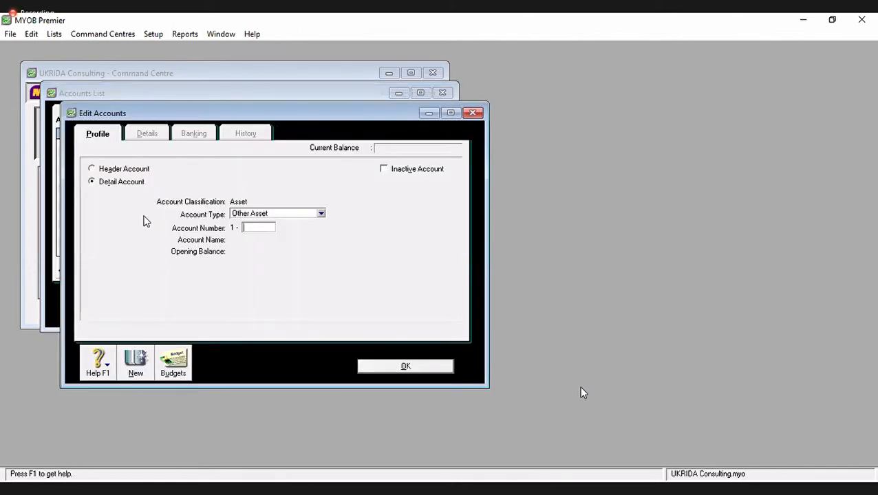
- Create header Asset account 1-3000 named Other Assets and save it
{"action": "left_click", "coordinate": [135, 171]}
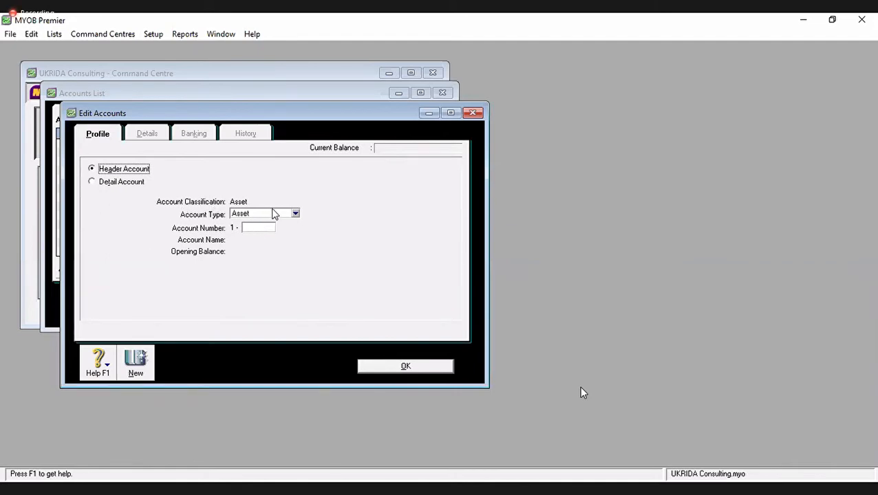
{"action": "left_click", "coordinate": [281, 215]}
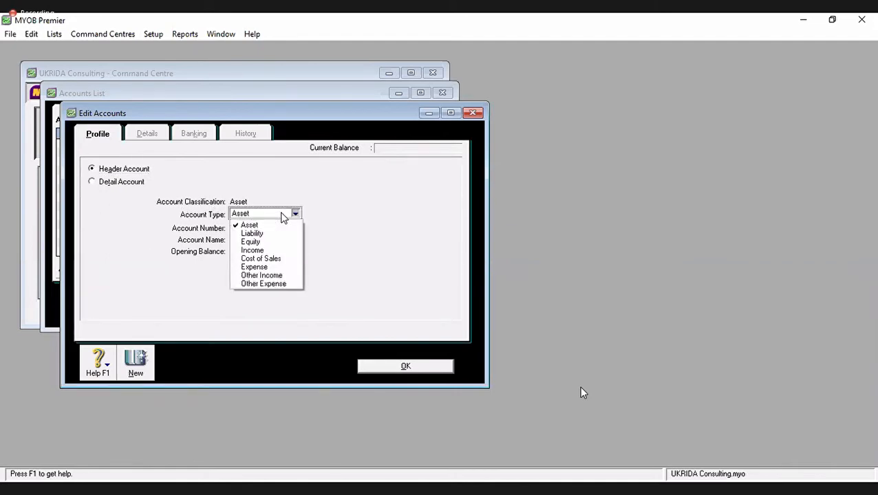
{"action": "left_click", "coordinate": [281, 225]}
{"action": "left_click", "coordinate": [270, 226]}
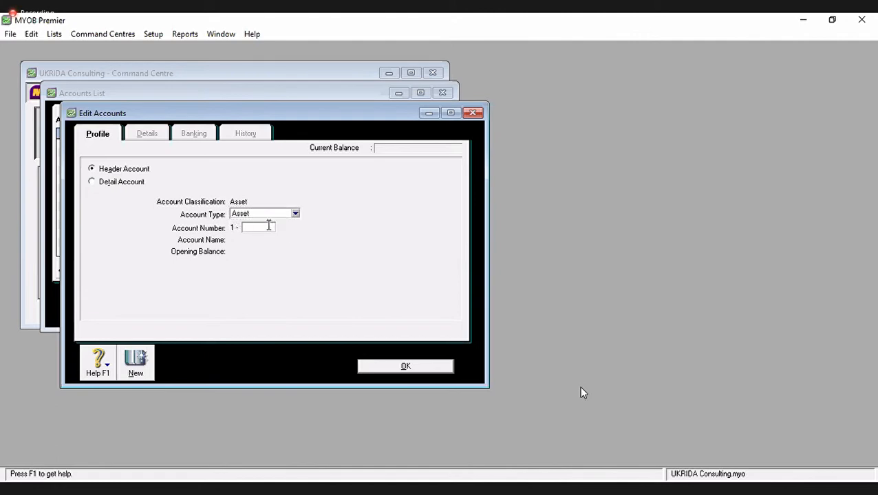
{"action": "type", "text": "3000"}
{"action": "key", "text": "Tab"}
{"action": "type", "text": "Merccha"}
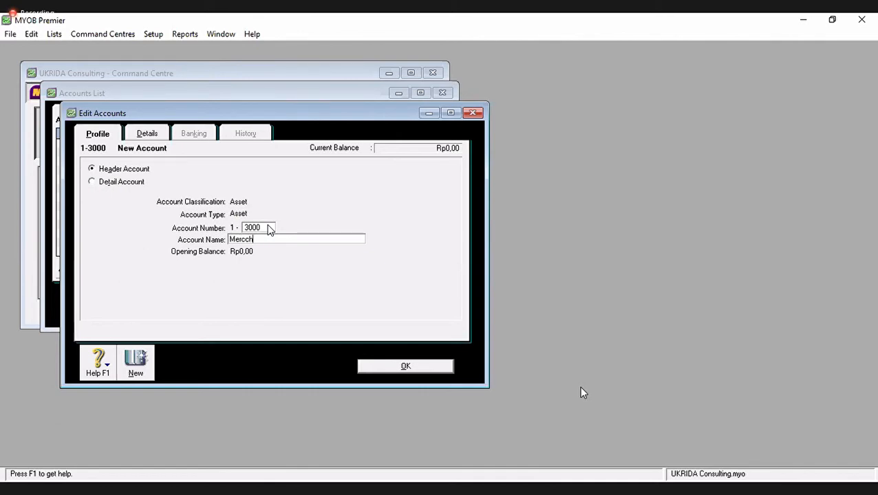
{"action": "key", "text": "BackSpace"}
{"action": "key", "text": "BackSpace"}
{"action": "key", "text": "BackSpace"}
{"action": "key", "text": "BackSpace"}
{"action": "key", "text": "BackSpace"}
{"action": "key", "text": "BackSpace"}
{"action": "key", "text": "BackSpace"}
{"action": "type", "text": "Othger"}
{"action": "key", "text": "BackSpace"}
{"action": "key", "text": "BackSpace"}
{"action": "key", "text": "BackSpace"}
{"action": "type", "text": "er Assets"}
{"action": "left_click", "coordinate": [125, 361]}
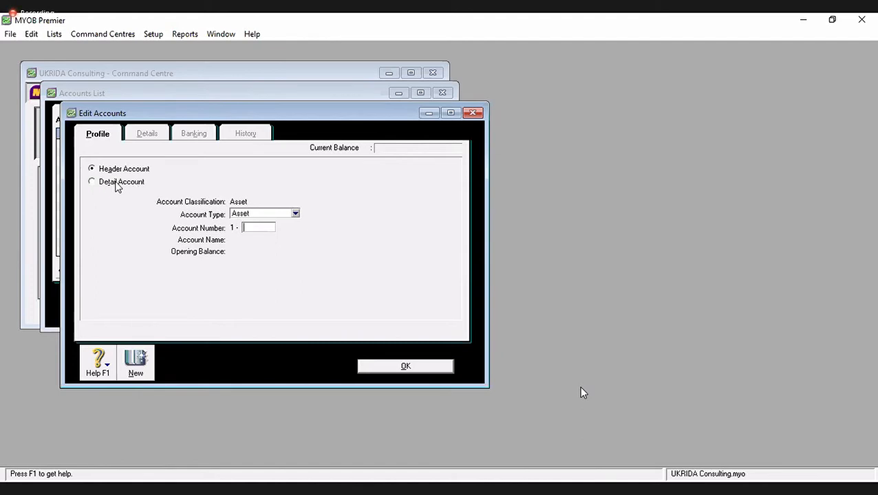
- Create detail account 1-2250 Merchandise Inventory of type Other Current Asset and start another account
{"action": "left_click", "coordinate": [108, 184]}
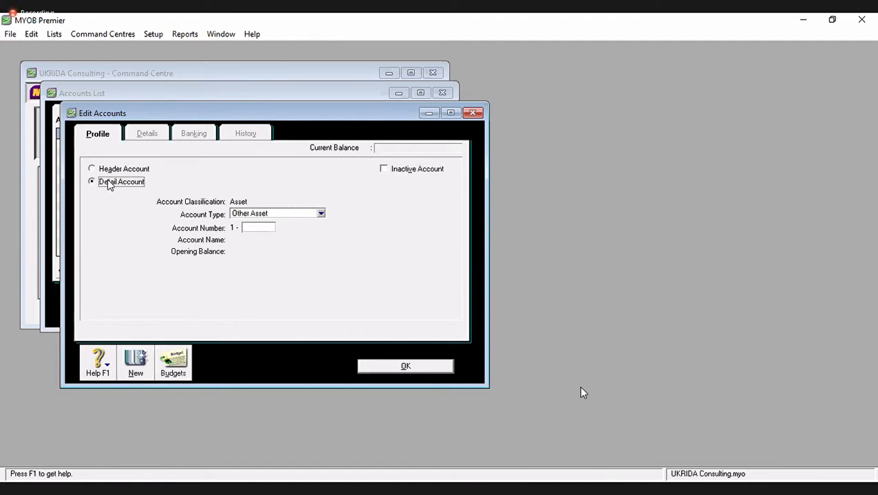
{"action": "left_click", "coordinate": [301, 217]}
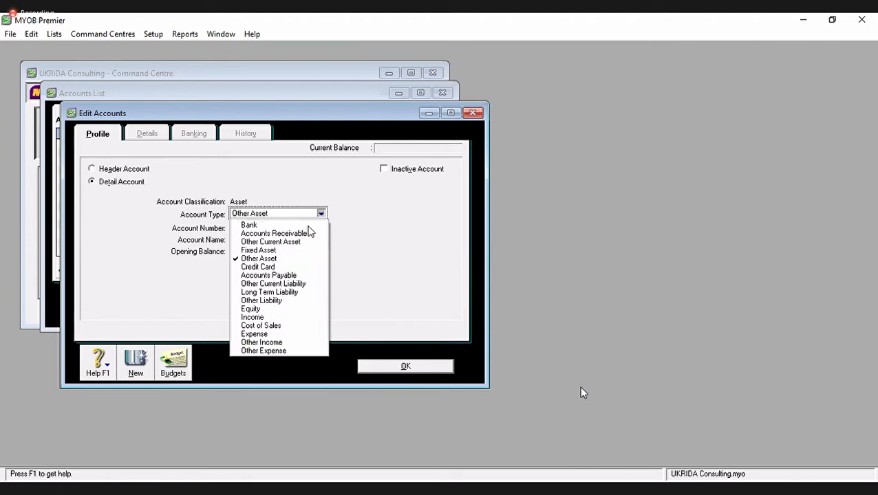
{"action": "left_click", "coordinate": [362, 251]}
{"action": "left_click", "coordinate": [300, 216]}
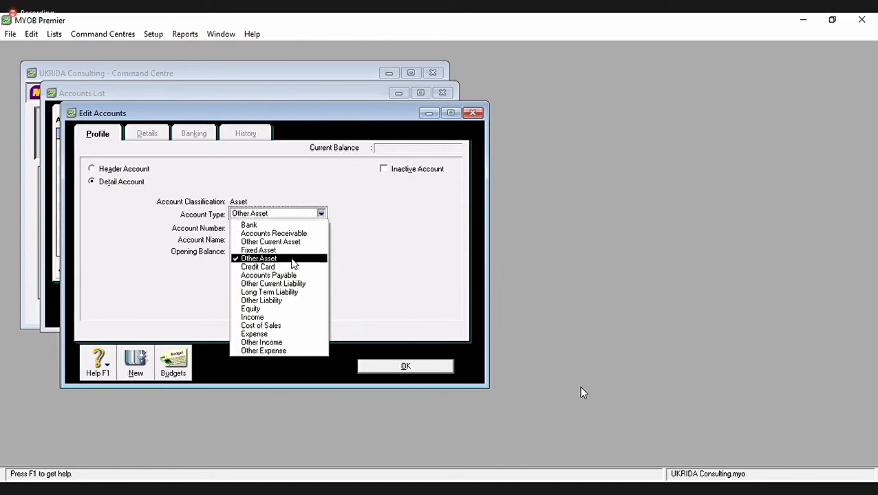
{"action": "left_click", "coordinate": [304, 243]}
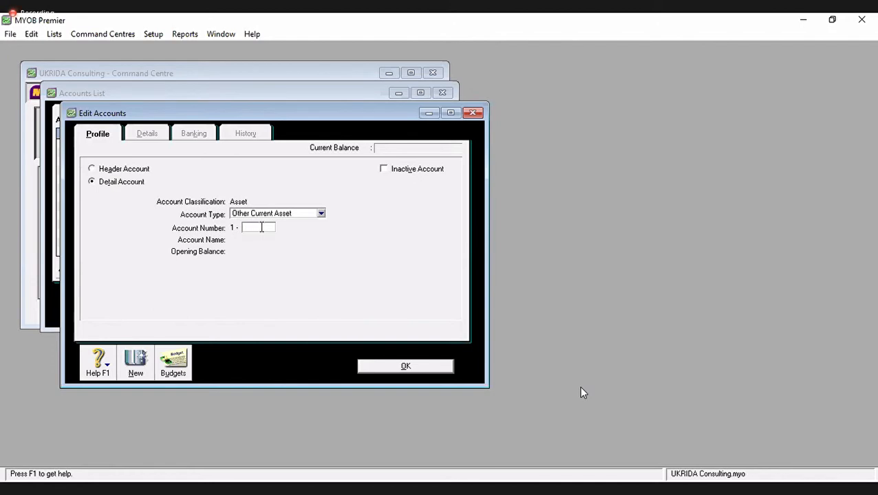
{"action": "type", "text": "2250"}
{"action": "key", "text": "Tab"}
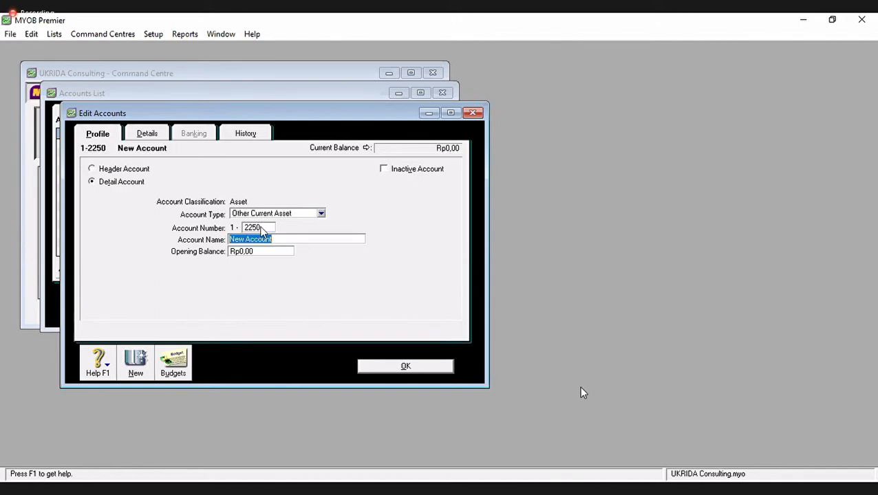
{"action": "type", "text": "Merchandise Inven"}
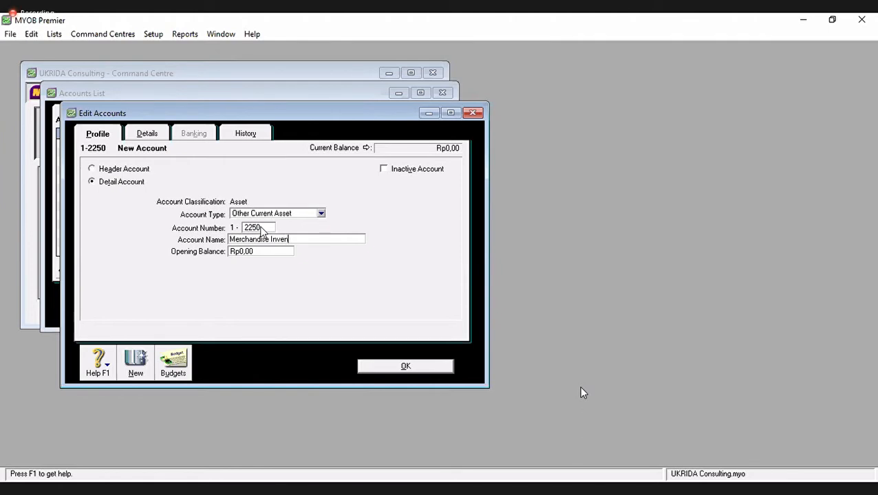
{"action": "type", "text": "tory"}
{"action": "left_click", "coordinate": [137, 363]}
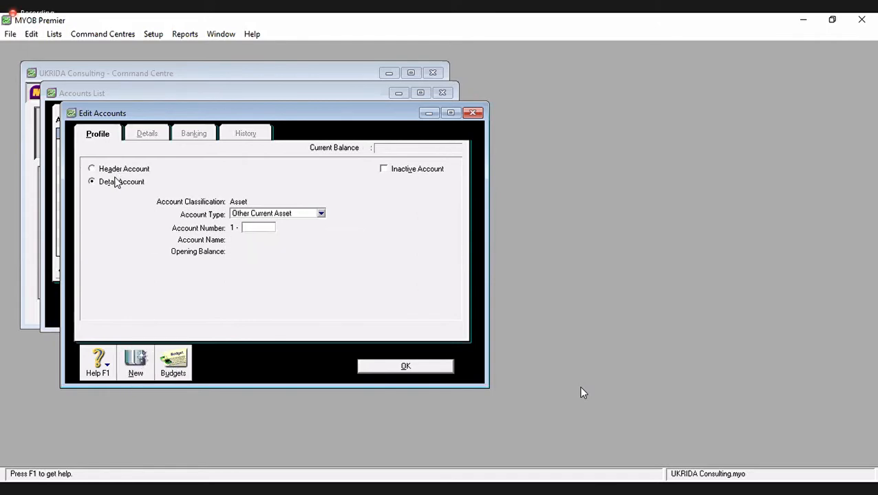
- Create Income detail account 4-9999 Sales Return and start a fresh account form
{"action": "left_click", "coordinate": [90, 181]}
{"action": "left_click", "coordinate": [321, 214]}
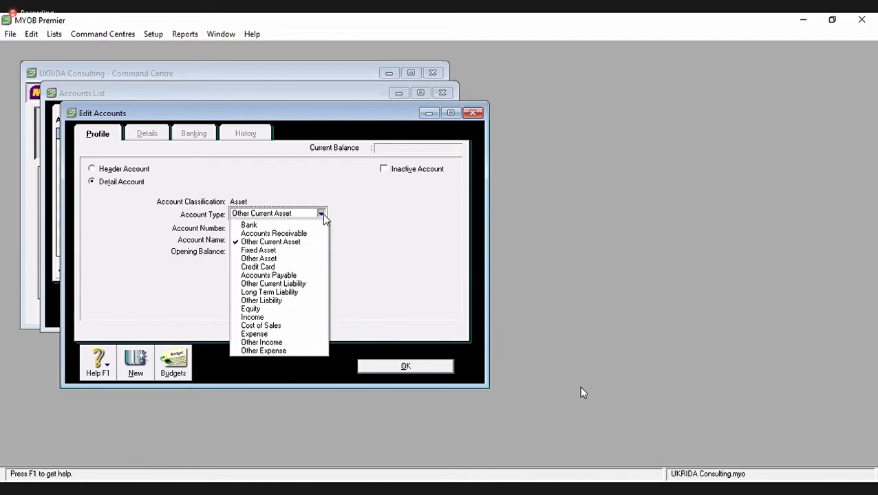
{"action": "left_click", "coordinate": [260, 318]}
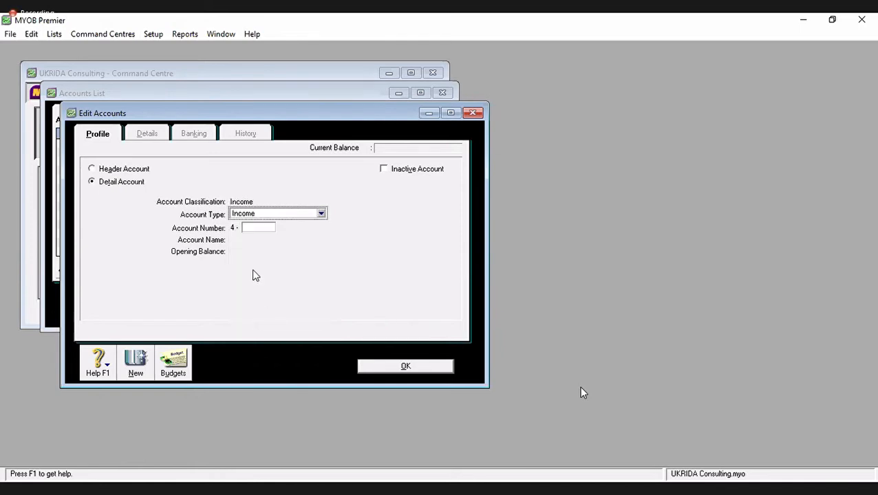
{"action": "left_click", "coordinate": [255, 226]}
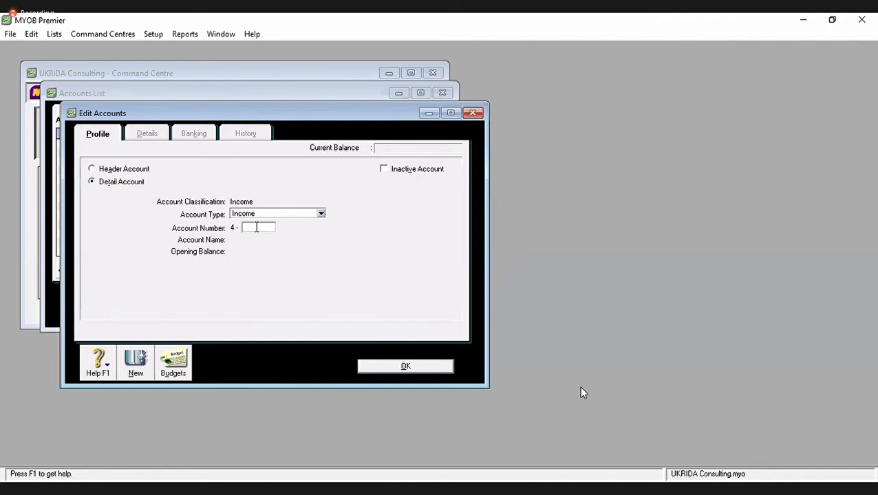
{"action": "type", "text": "9999"}
{"action": "key", "text": "Tab"}
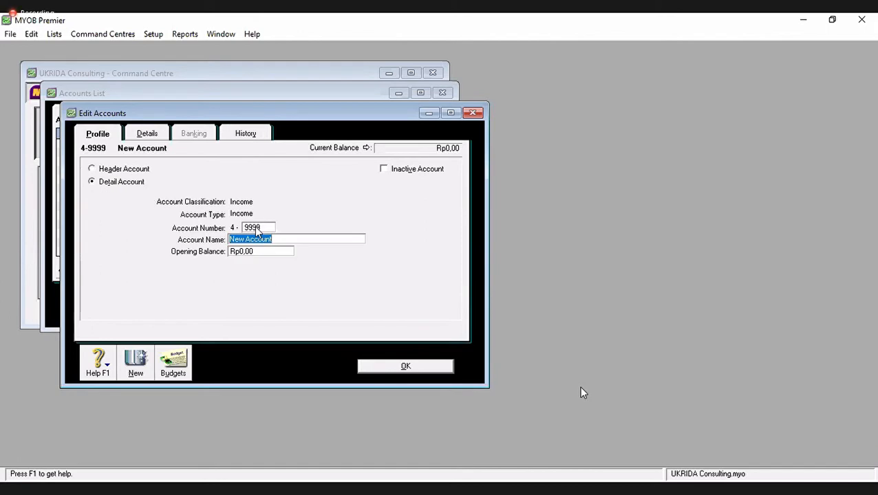
{"action": "type", "text": "Sales Return"}
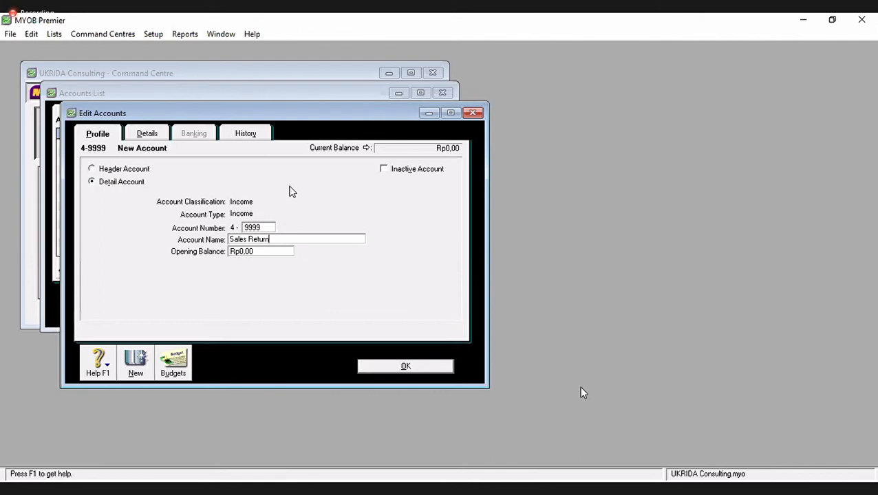
{"action": "left_click", "coordinate": [137, 363]}
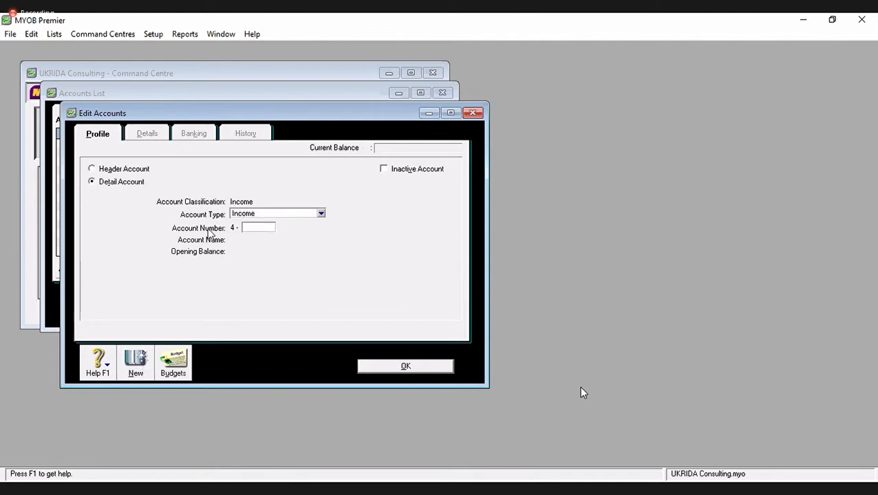
- Make the new account Cost of Sales 5-0100 named COGS and save it
{"action": "left_click", "coordinate": [302, 215]}
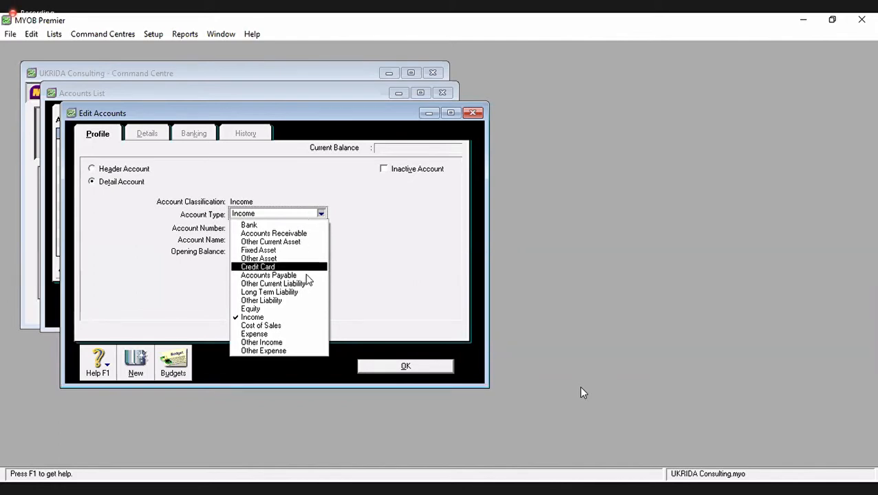
{"action": "left_click", "coordinate": [299, 326]}
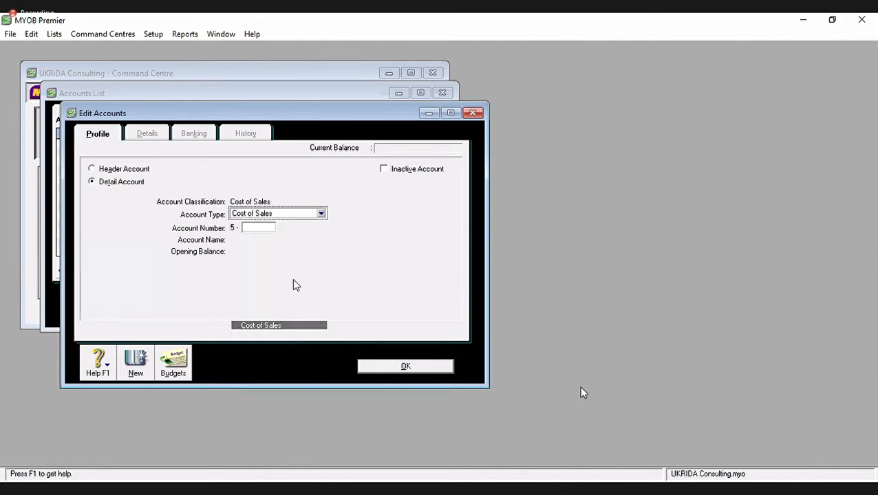
{"action": "left_click", "coordinate": [267, 229]}
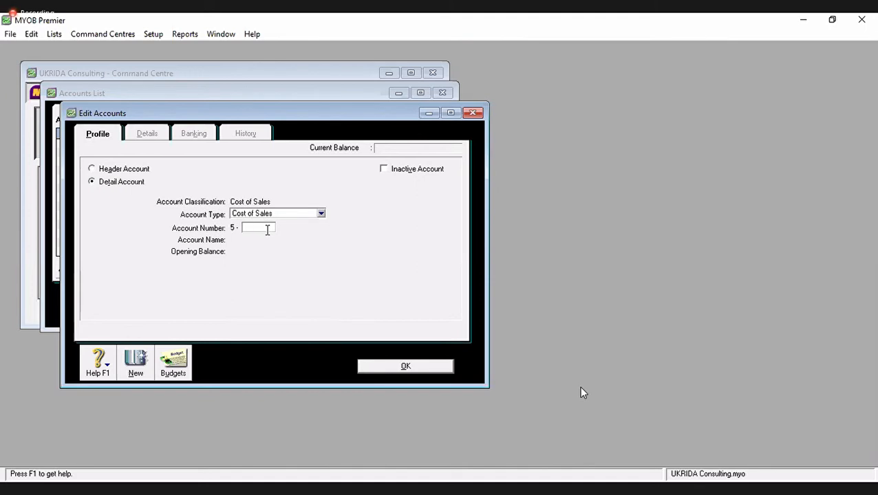
{"action": "type", "text": "0100"}
{"action": "key", "text": "Tab"}
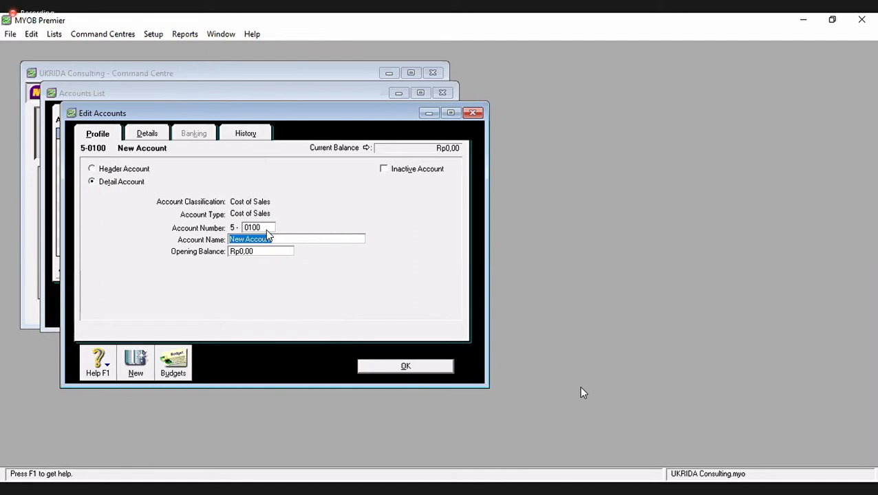
{"action": "type", "text": "COGS"}
{"action": "left_click", "coordinate": [422, 370]}
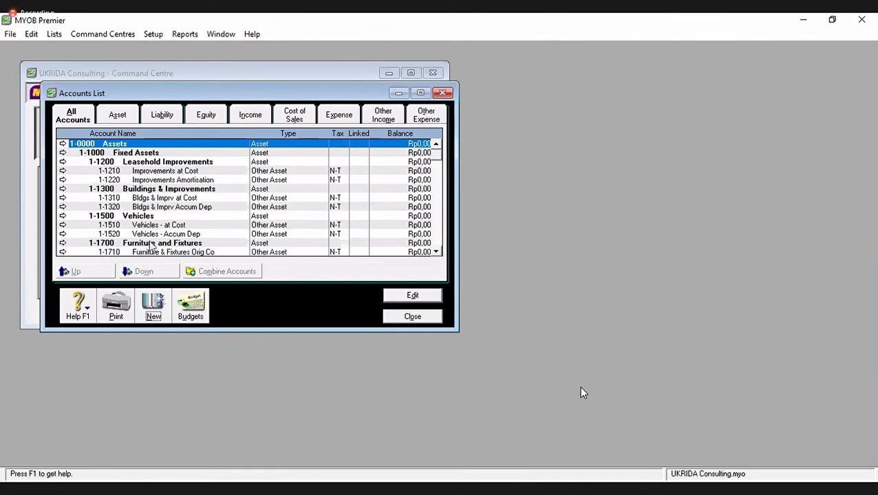
{"action": "scroll", "coordinate": [181, 237], "scroll_direction": "down", "scroll_amount": 4}
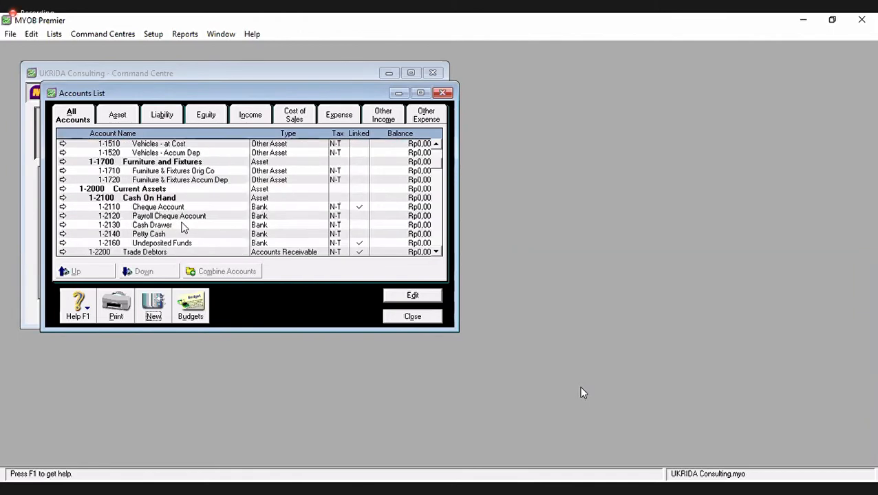
{"action": "scroll", "coordinate": [182, 228], "scroll_direction": "up", "scroll_amount": 2}
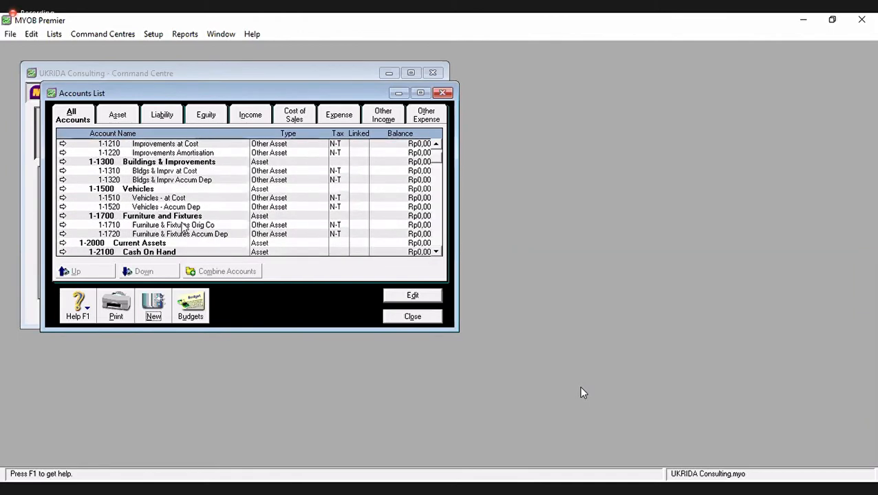
{"action": "scroll", "coordinate": [184, 227], "scroll_direction": "up", "scroll_amount": 1}
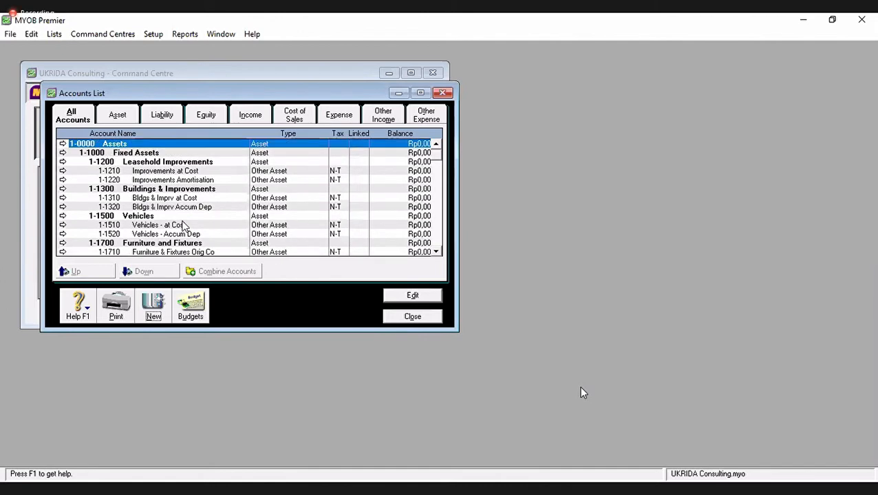
{"action": "scroll", "coordinate": [184, 227], "scroll_direction": "down", "scroll_amount": 3}
{"action": "scroll", "coordinate": [182, 228], "scroll_direction": "down", "scroll_amount": 4}
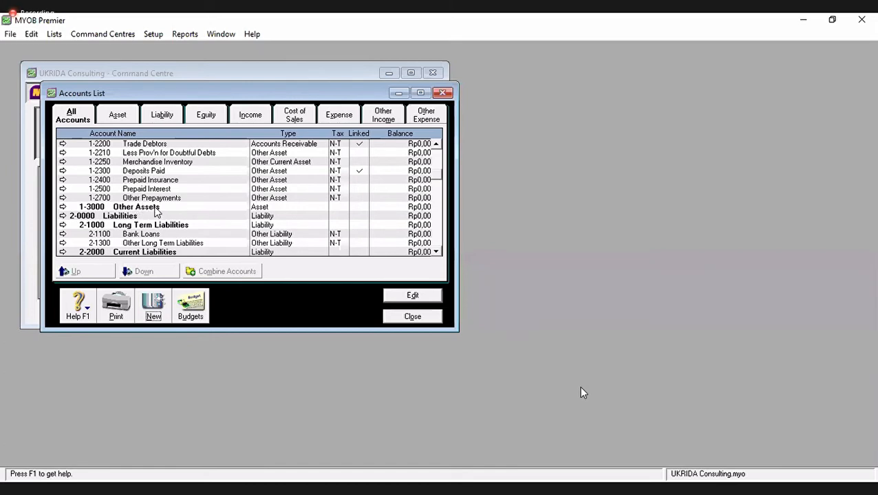
{"action": "scroll", "coordinate": [156, 209], "scroll_direction": "up", "scroll_amount": 1}
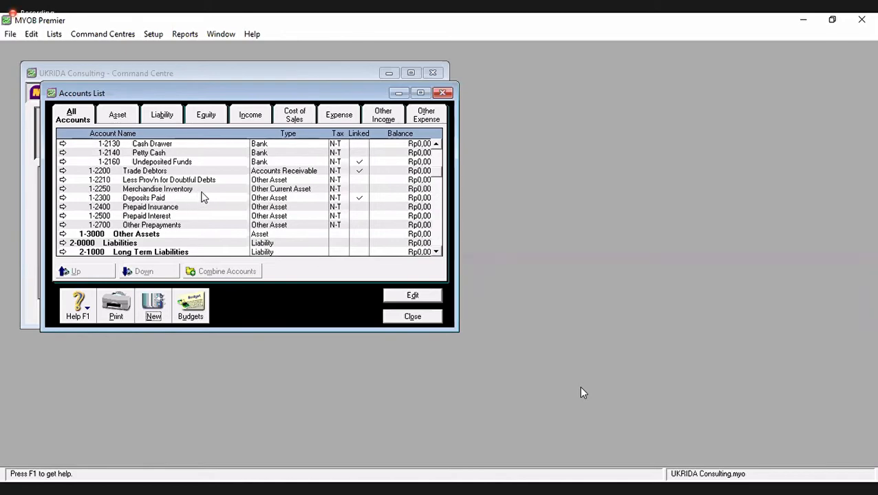
{"action": "scroll", "coordinate": [203, 197], "scroll_direction": "down", "scroll_amount": 8}
{"action": "scroll", "coordinate": [203, 198], "scroll_direction": "down", "scroll_amount": 4}
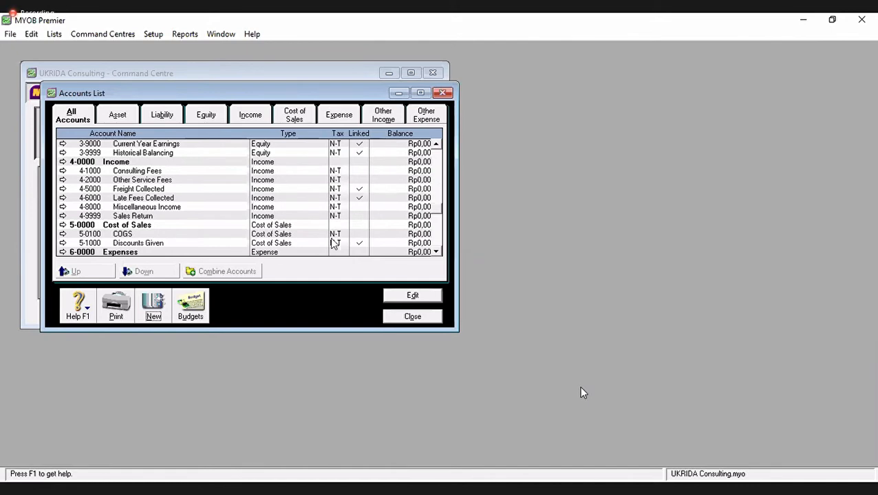
{"action": "left_click", "coordinate": [443, 158]}
{"action": "left_click", "coordinate": [443, 158]}
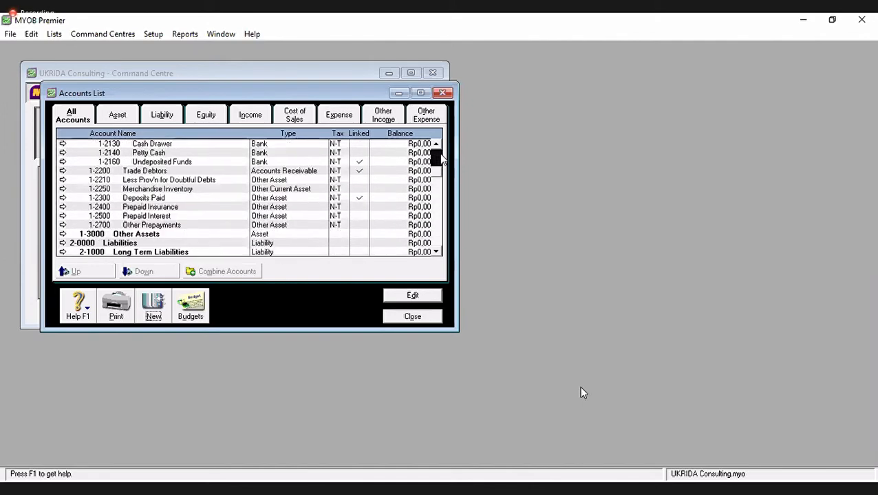
{"action": "left_click", "coordinate": [442, 158]}
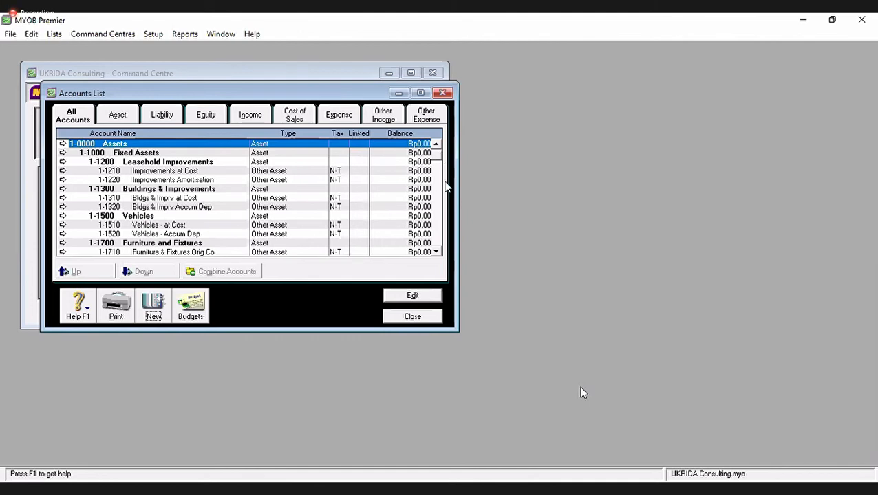
{"action": "left_click", "coordinate": [435, 253]}
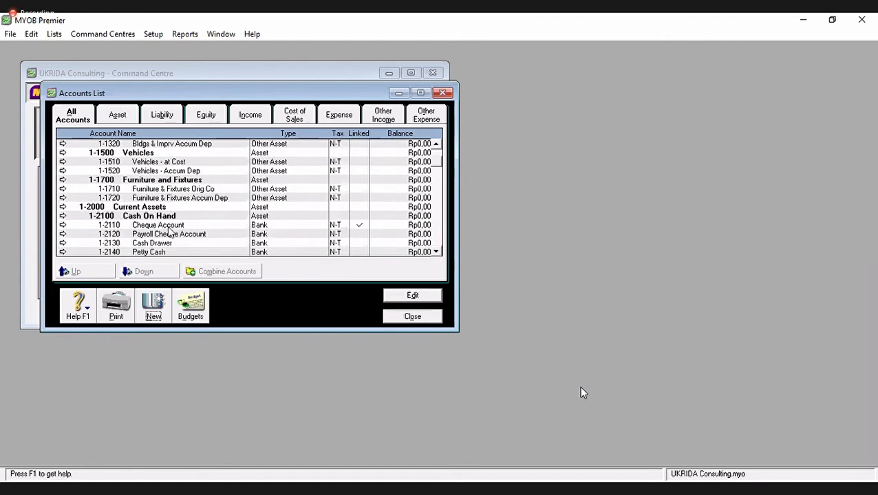
- Edit account 1-2110 Cheque Account, change its name to Bank, and confirm
{"action": "left_click", "coordinate": [170, 226]}
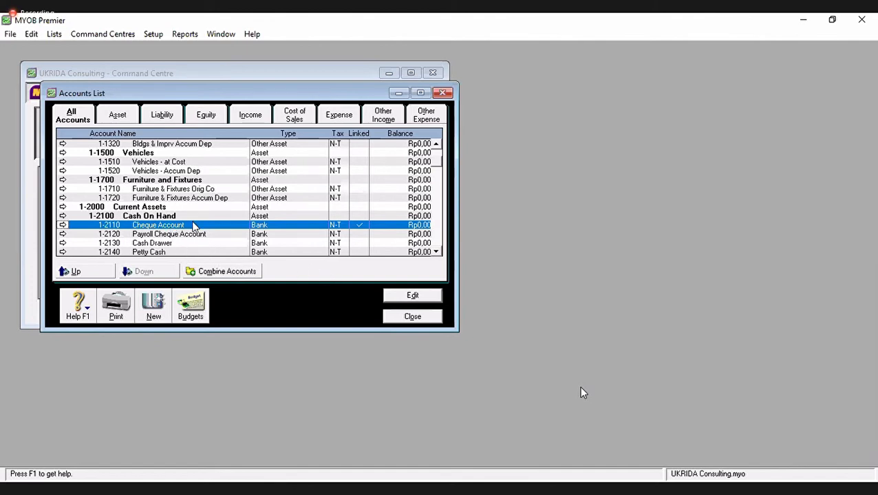
{"action": "left_click", "coordinate": [405, 297]}
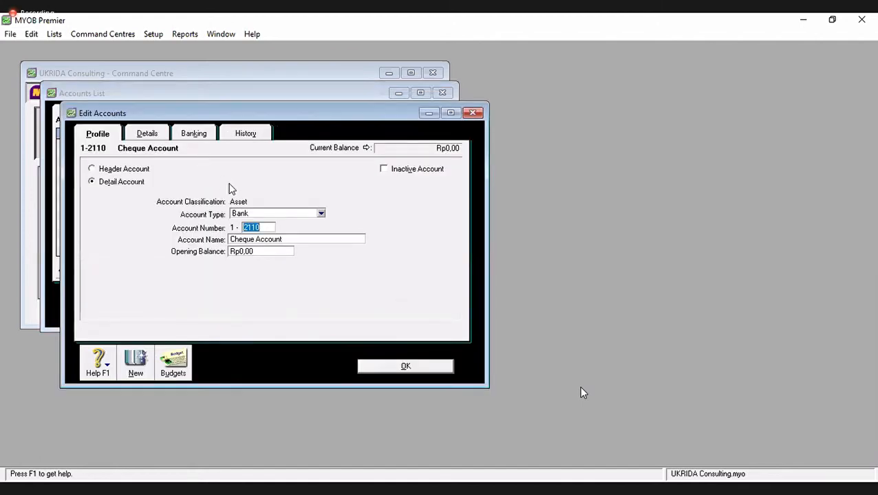
{"action": "key", "text": "Tab"}
{"action": "type", "text": "bA"}
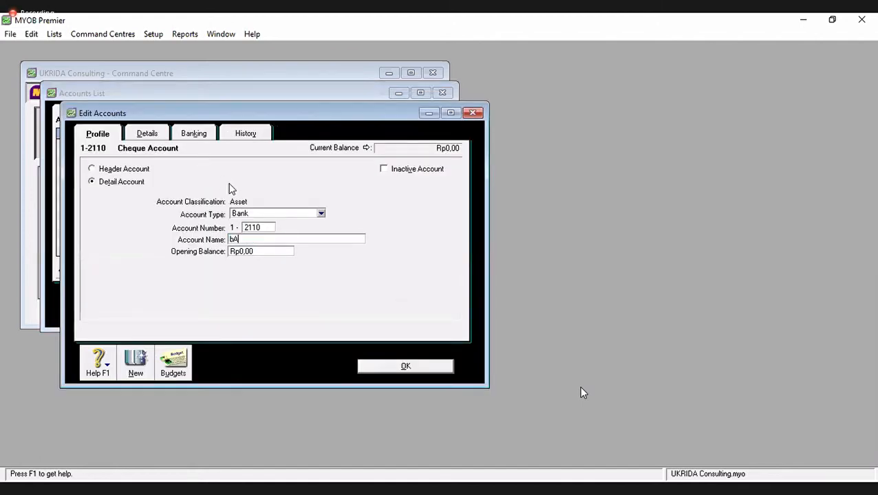
{"action": "key", "text": "BackSpace"}
{"action": "type", "text": "bANK"}
{"action": "key", "text": "BackSpace"}
{"action": "key", "text": "BackSpace"}
{"action": "key", "text": "BackSpace"}
{"action": "key", "text": "BackSpace"}
{"action": "type", "text": "Ban"}
{"action": "left_click", "coordinate": [415, 367]}
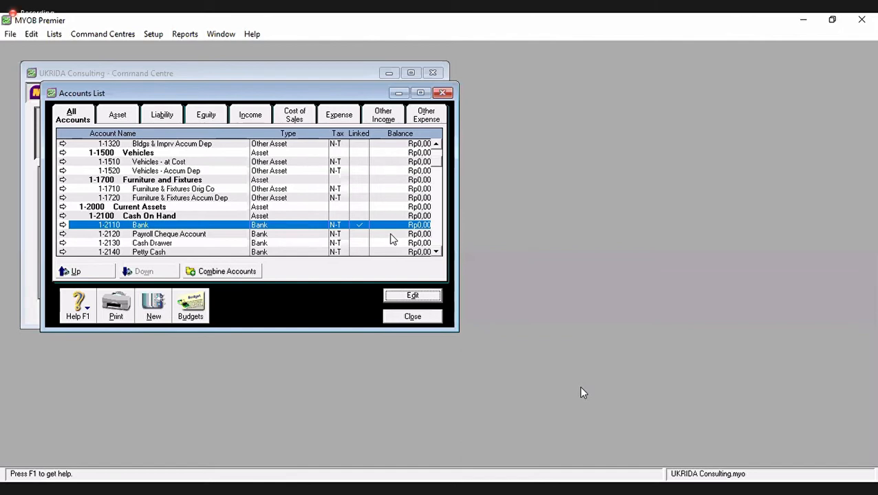
- Delete the 1-1200 Leasehold Improvements account
{"action": "left_click", "coordinate": [436, 153]}
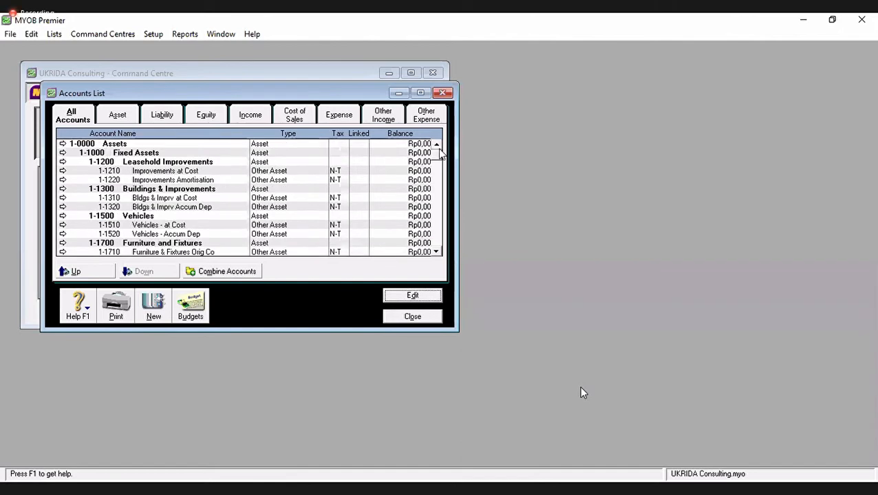
{"action": "left_click", "coordinate": [187, 164]}
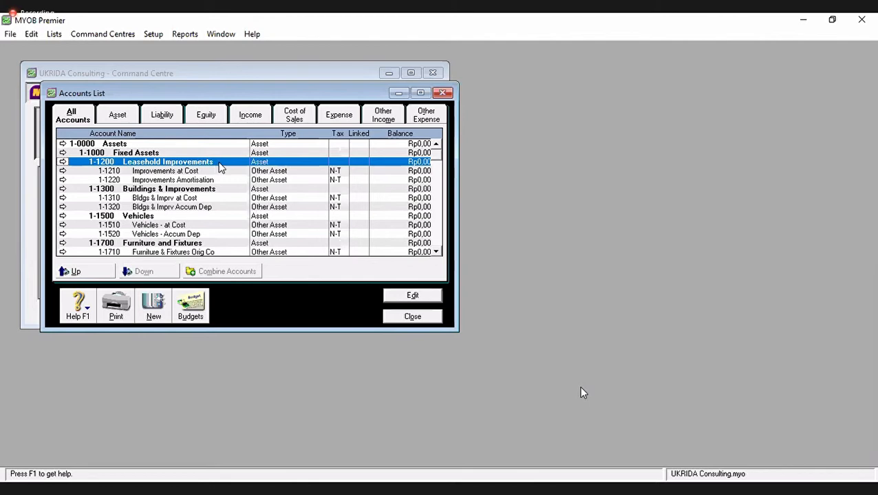
{"action": "double_click", "coordinate": [220, 167]}
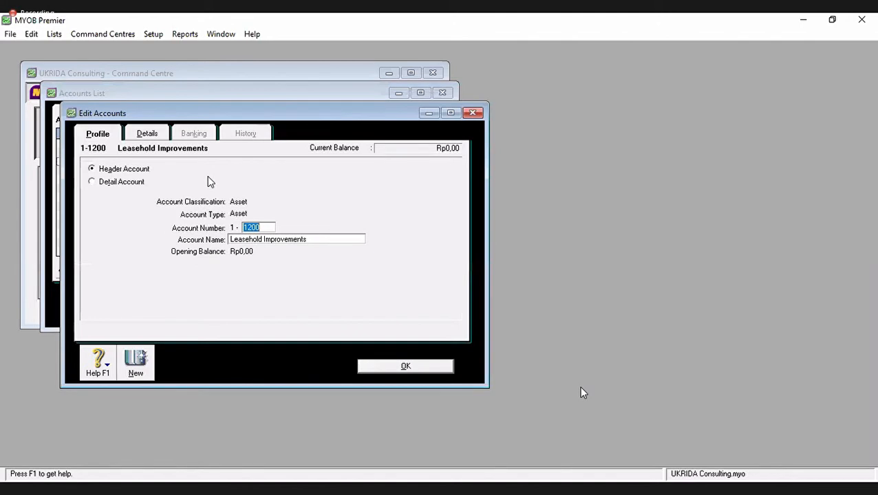
{"action": "left_click", "coordinate": [30, 37]}
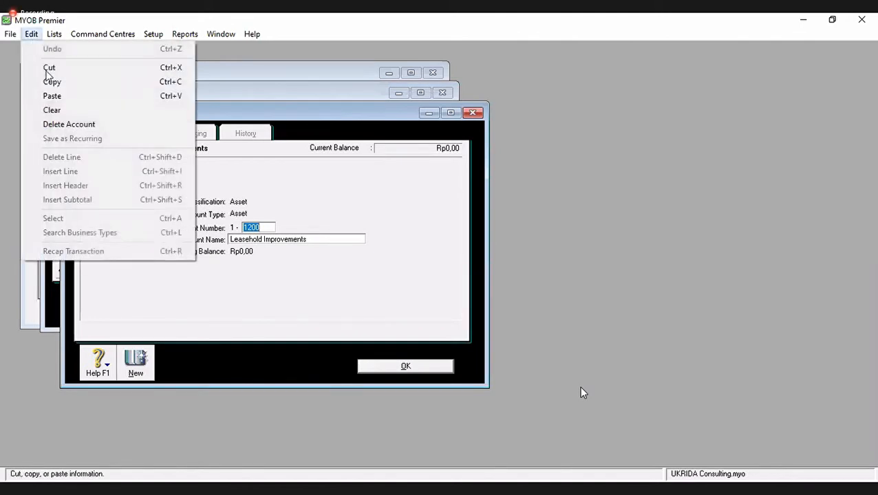
{"action": "left_click", "coordinate": [79, 126]}
- Delete the 1-1210 Improvements at Cost and 1-1220 Improvements Amortisation accounts
{"action": "left_click", "coordinate": [157, 165]}
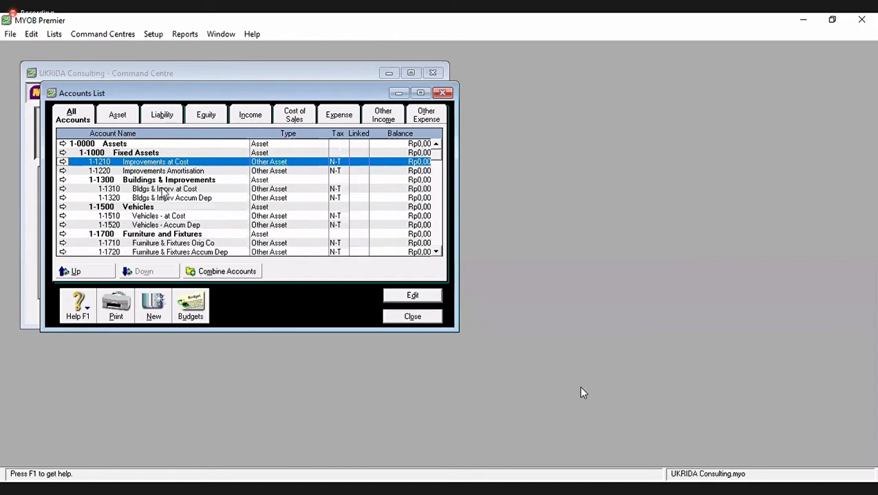
{"action": "double_click", "coordinate": [159, 163]}
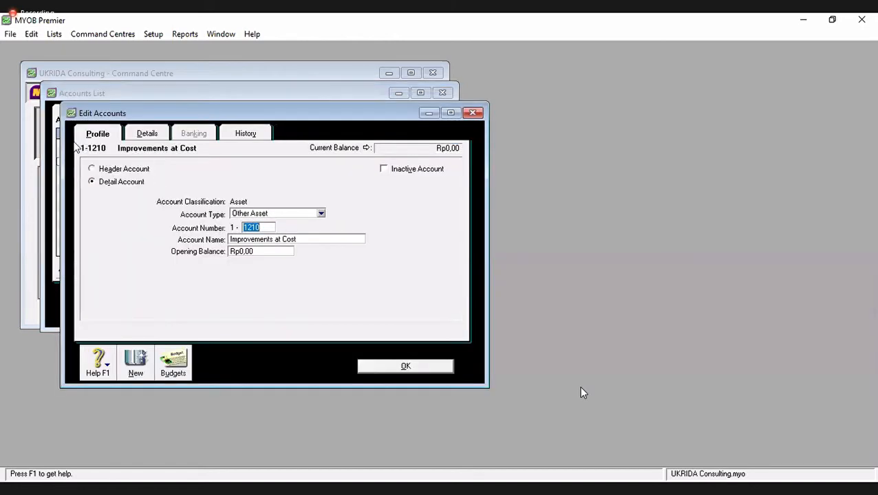
{"action": "left_click", "coordinate": [31, 34]}
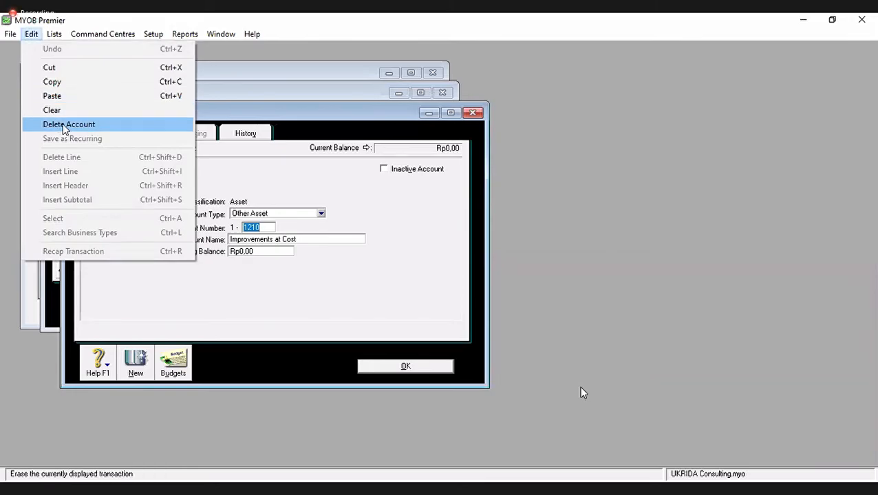
{"action": "left_click", "coordinate": [64, 125]}
{"action": "left_click", "coordinate": [567, 275]}
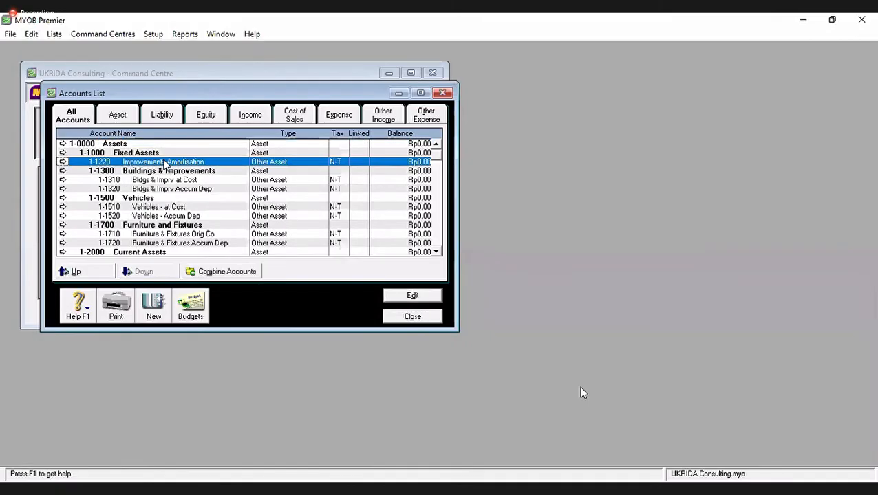
{"action": "double_click", "coordinate": [165, 164]}
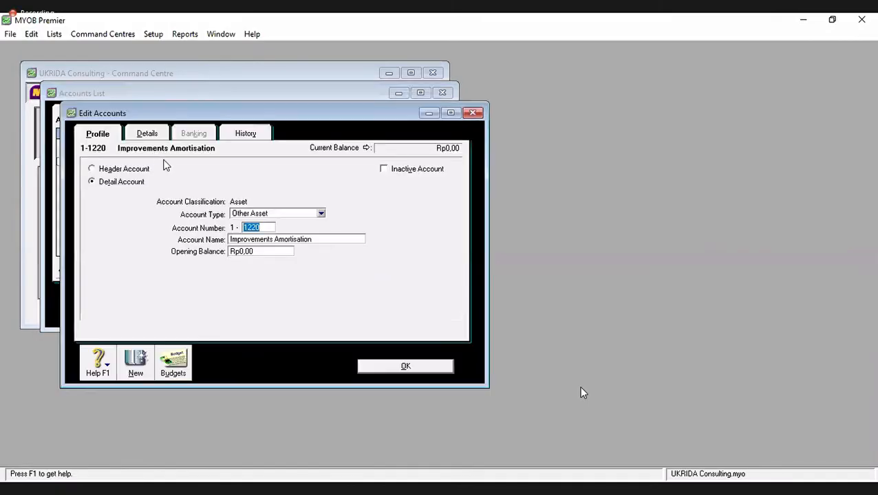
{"action": "left_click", "coordinate": [35, 34]}
{"action": "left_click", "coordinate": [67, 125]}
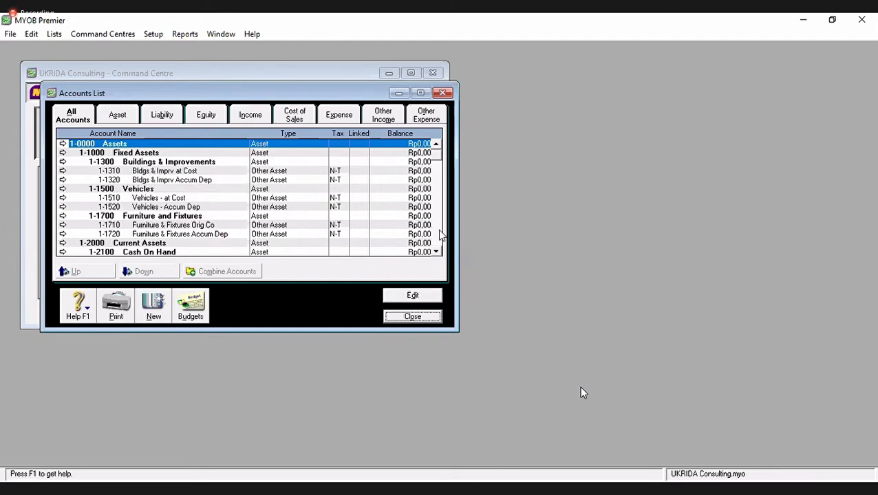
{"action": "key", "text": "alt+Tab"}
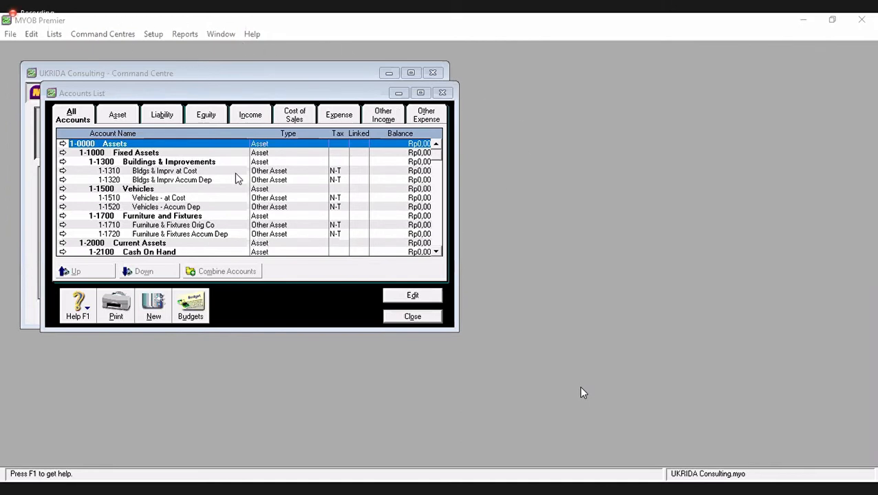
- Close the Accounts List and open Account Opening Balances from the Setup menu
{"action": "left_click", "coordinate": [412, 318]}
{"action": "left_click", "coordinate": [412, 317]}
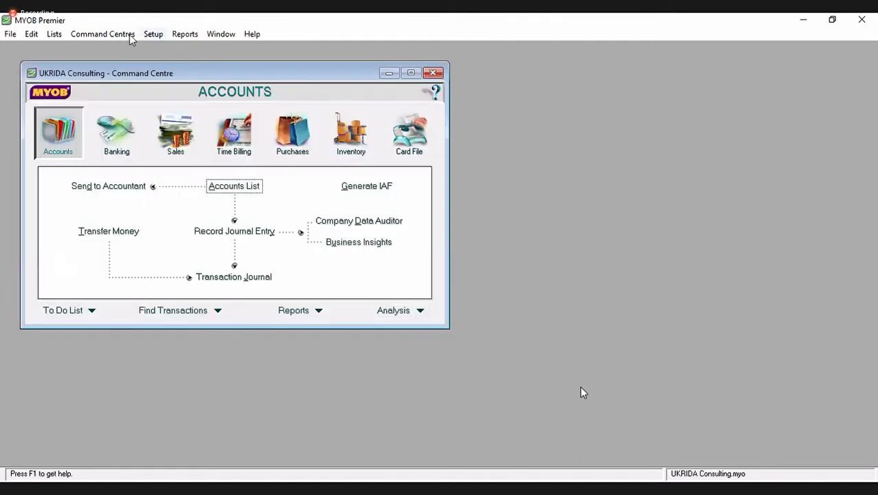
{"action": "left_click", "coordinate": [153, 35]}
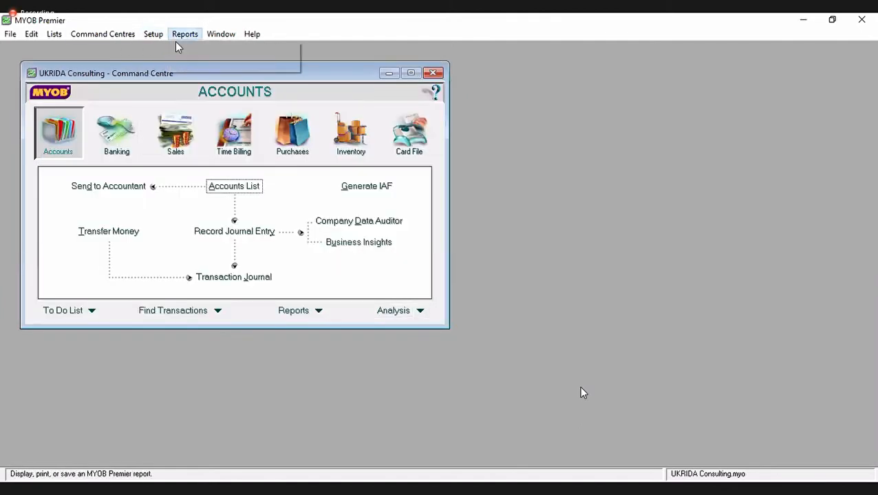
{"action": "mouse_move", "coordinate": [166, 63]}
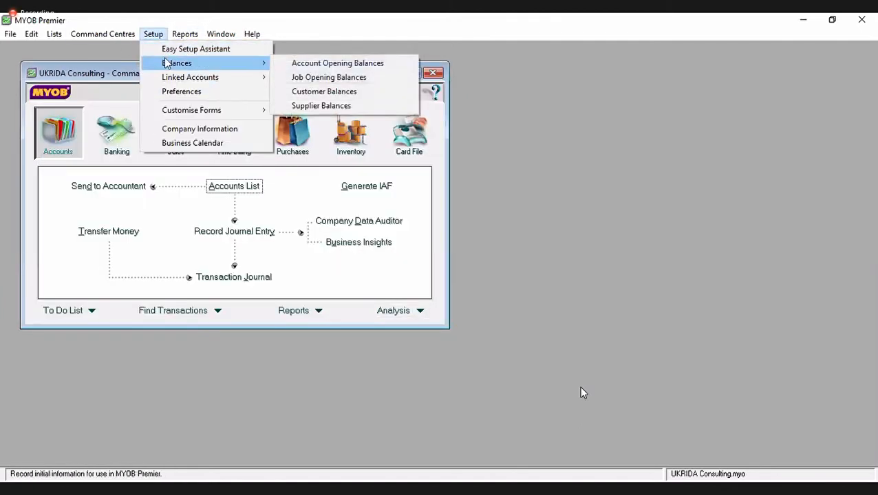
{"action": "left_click", "coordinate": [352, 63]}
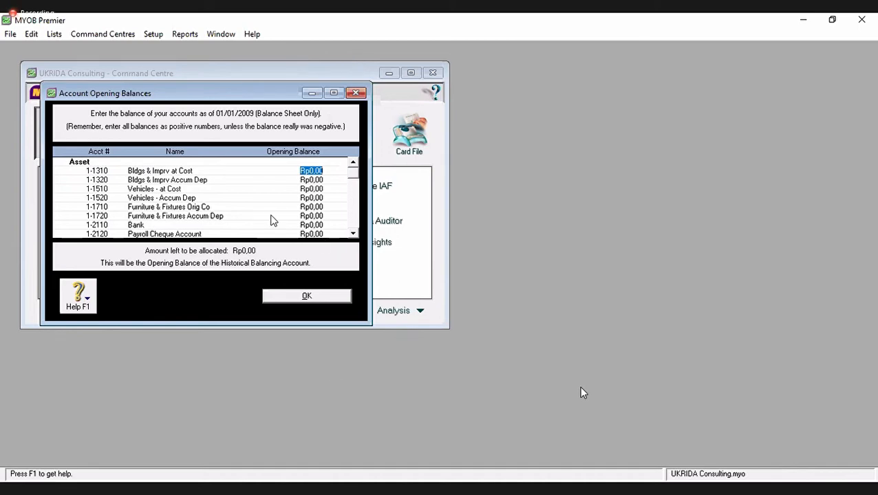
- Enter fixed-asset balances: buildings 100,000,000/-10,000,000, vehicles 18,000,000/-3,600,000, furniture 5,800,000/-2,030,000
{"action": "left_click", "coordinate": [309, 168]}
{"action": "left_click_drag", "start_coordinate": [284, 174], "coordinate": [344, 174]}
{"action": "type", "text": "100000000"}
{"action": "key", "text": "Tab"}
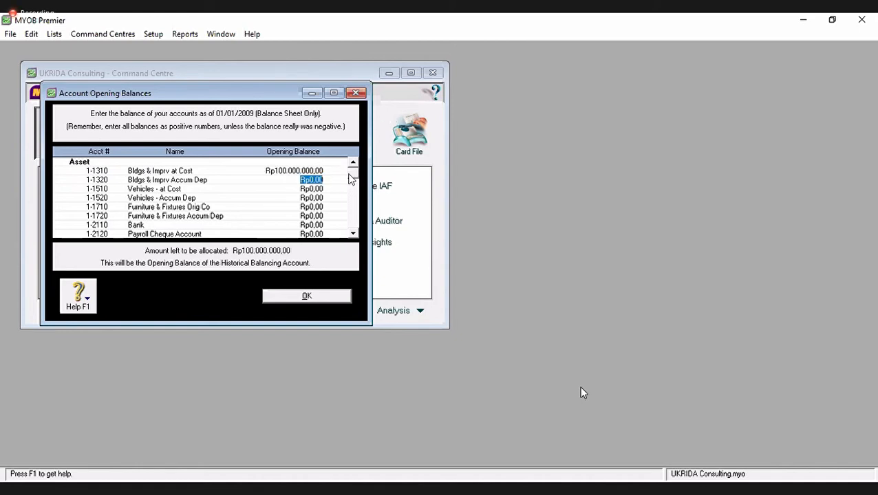
{"action": "key", "text": "alt+Tab"}
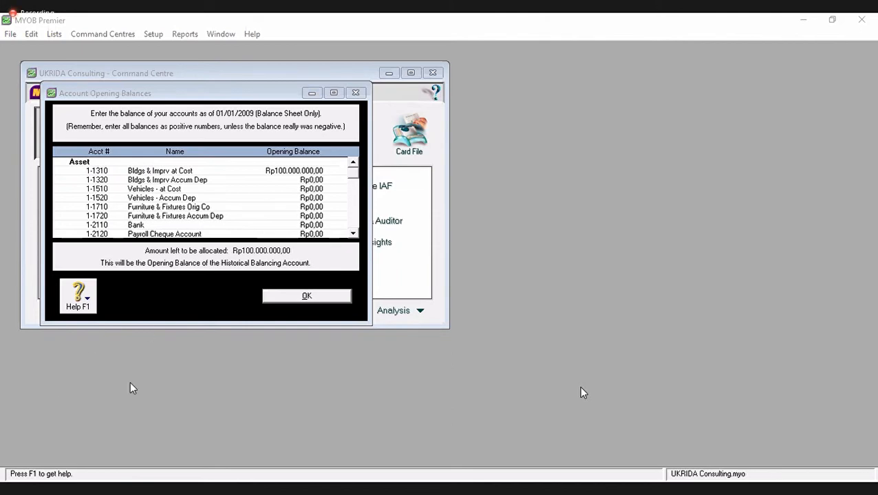
{"action": "left_click", "coordinate": [274, 179]}
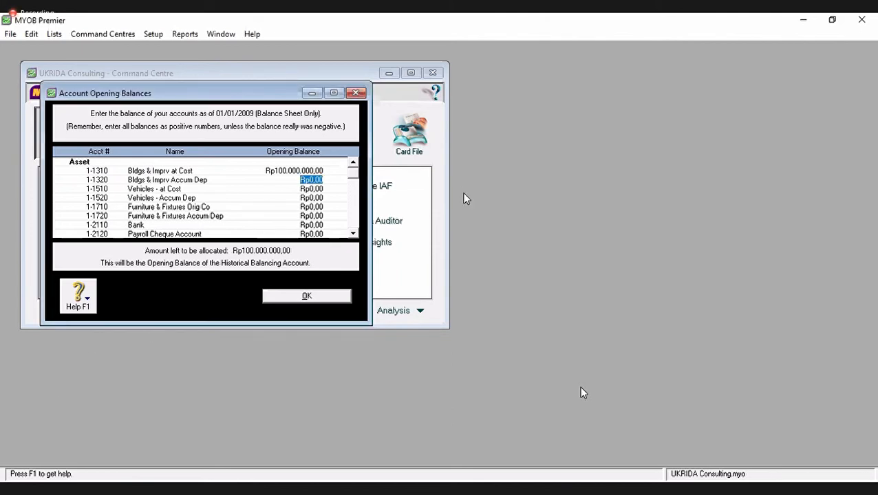
{"action": "type", "text": "-10000000"}
{"action": "key", "text": "Tab"}
{"action": "type", "text": "18000000"}
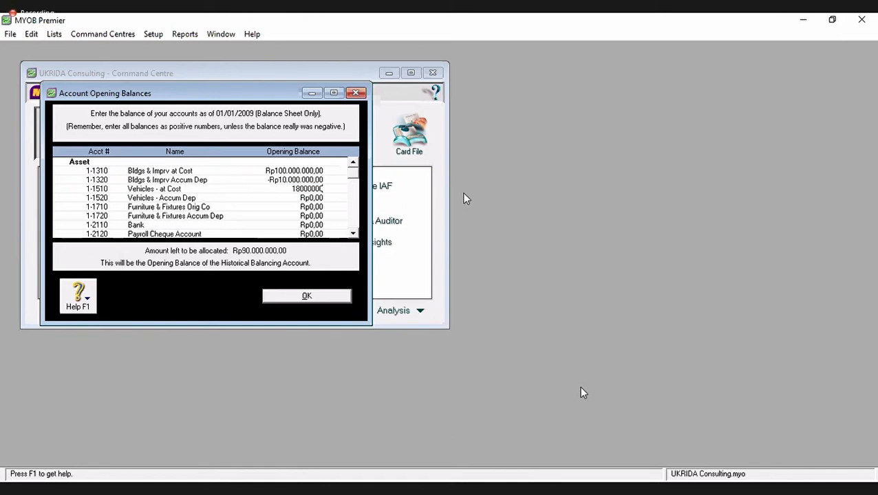
{"action": "key", "text": "Tab"}
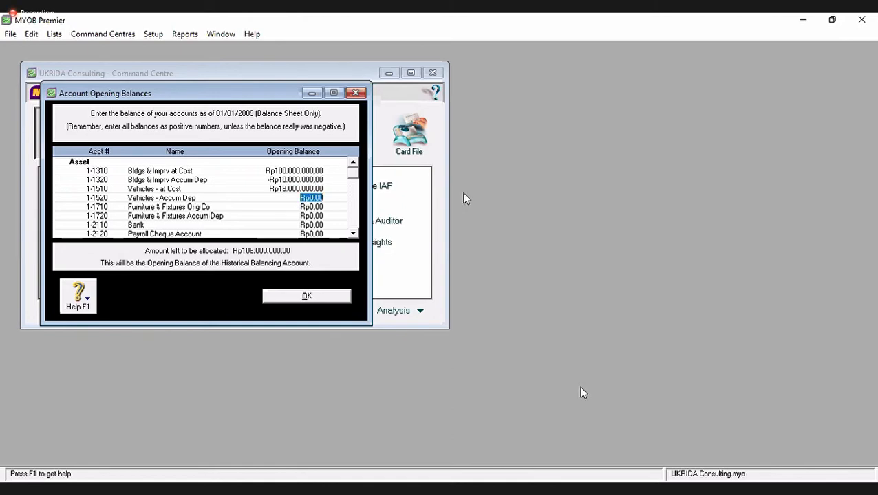
{"action": "type", "text": "-Rp3.600.000"}
{"action": "key", "text": "Tab"}
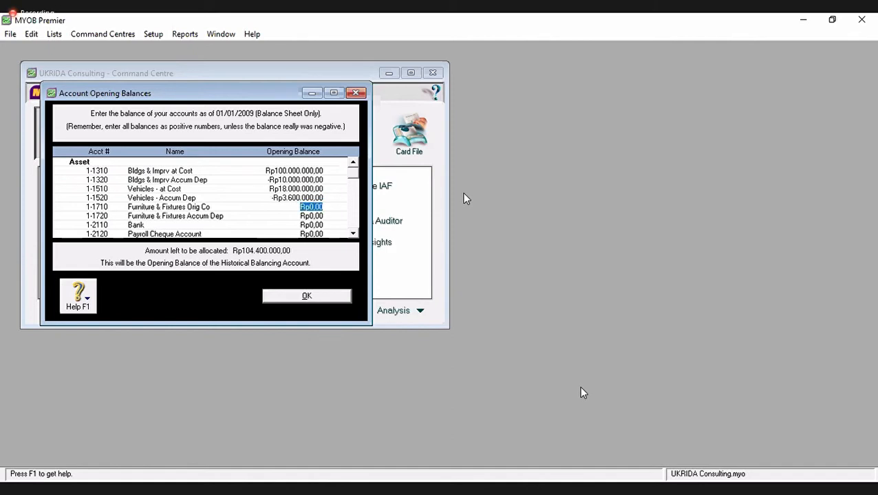
{"action": "type", "text": "5800000"}
{"action": "key", "text": "Tab"}
{"action": "type", "text": "-2030000"}
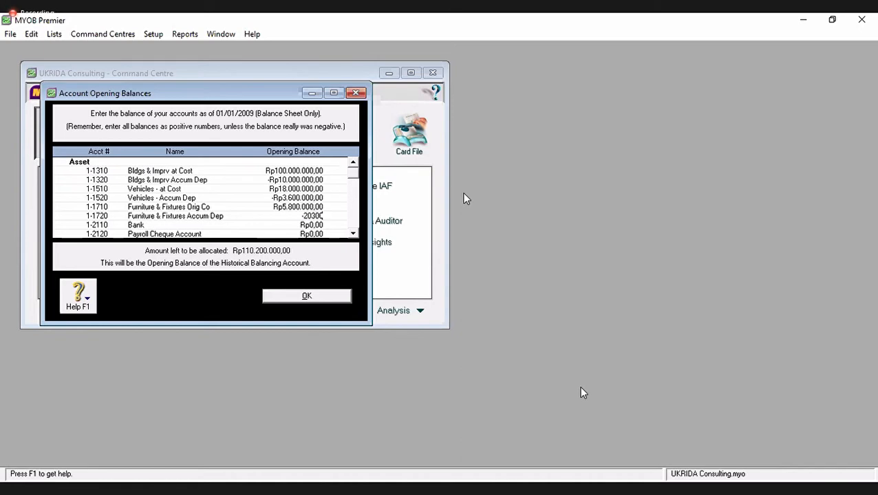
{"action": "key", "text": "Tab"}
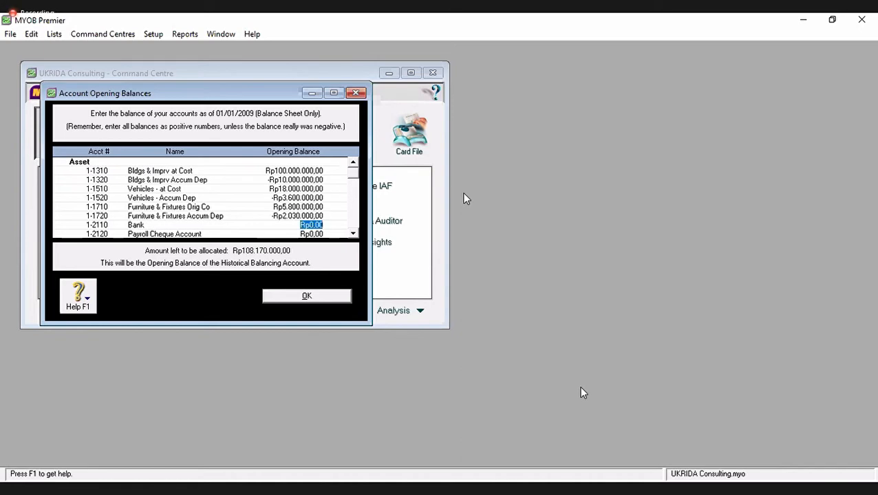
- Enter Bank 105,250,000, Petty Cash 10,000,000, debtors 25,000,000, doubtful debts 1,000,000, inventory 12,750,000
{"action": "type", "text": "105.25"}
{"action": "type", "text": "0.000"}
{"action": "key", "text": "Tab"}
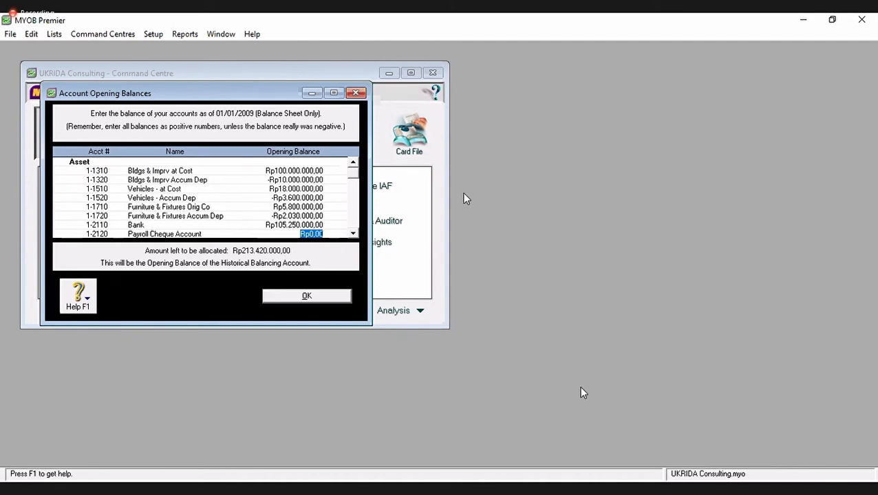
{"action": "key", "text": "Tab"}
{"action": "key", "text": "Tab"}
{"action": "type", "text": "1"}
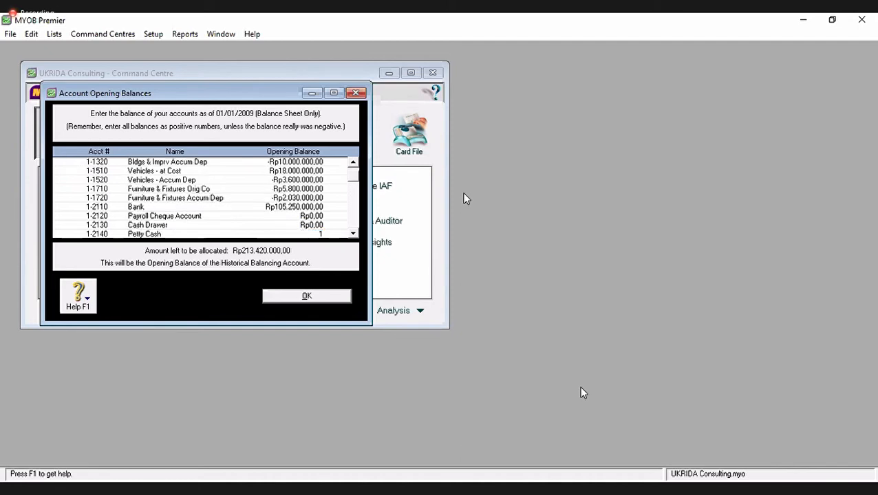
{"action": "type", "text": "0."}
{"action": "type", "text": "000.000"}
{"action": "key", "text": "Tab"}
{"action": "key", "text": "Tab"}
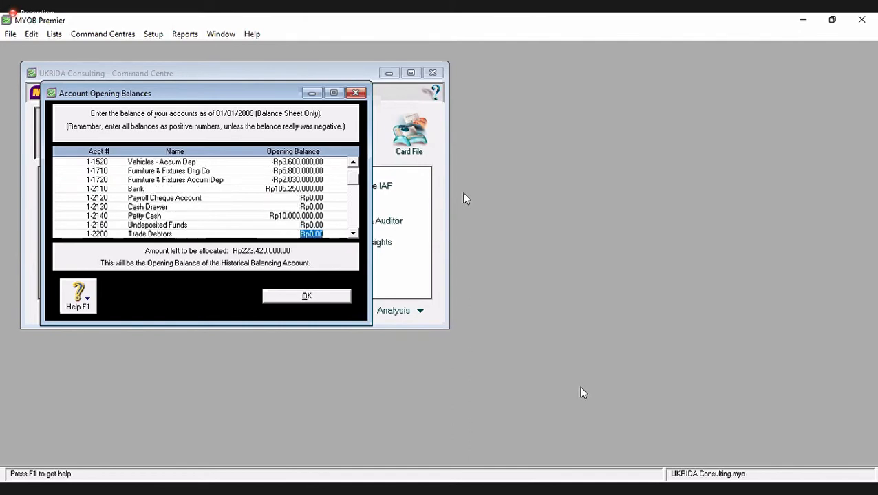
{"action": "type", "text": "25000000"}
{"action": "key", "text": "Tab"}
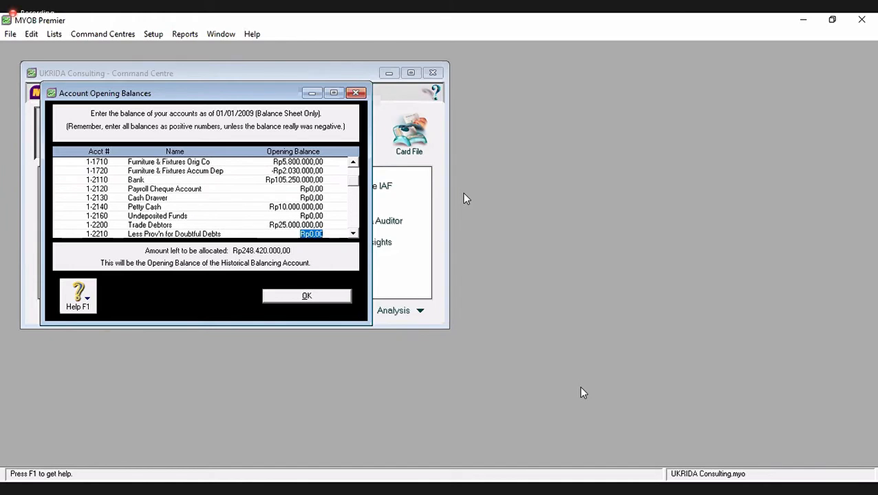
{"action": "type", "text": "1000000"}
{"action": "key", "text": "Tab"}
{"action": "key", "text": "Tab"}
{"action": "key", "text": "Tab"}
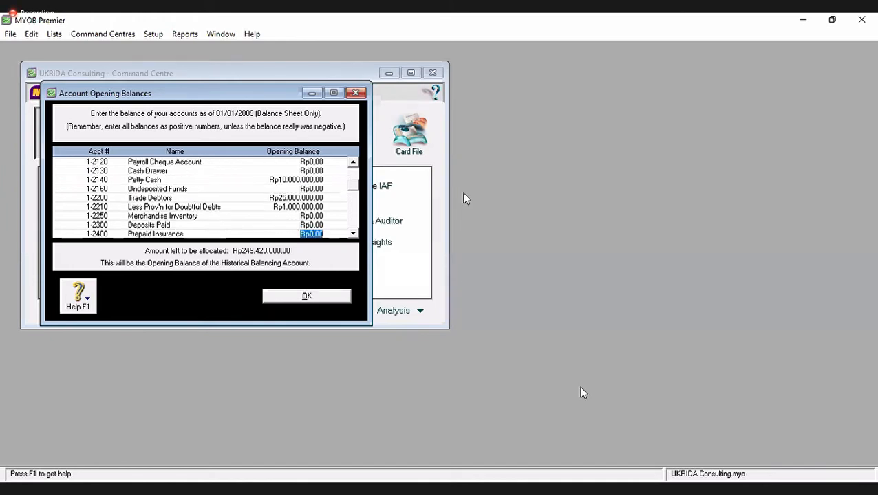
{"action": "key", "text": "shift+Tab"}
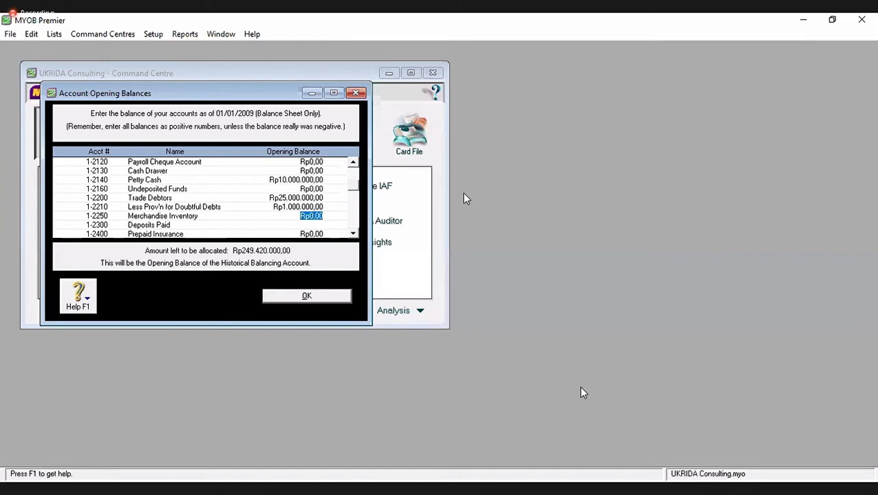
{"action": "type", "text": "12.750.000"}
{"action": "key", "text": "Tab"}
{"action": "key", "text": "Tab"}
{"action": "key", "text": "Tab"}
{"action": "key", "text": "Tab"}
{"action": "key", "text": "Tab"}
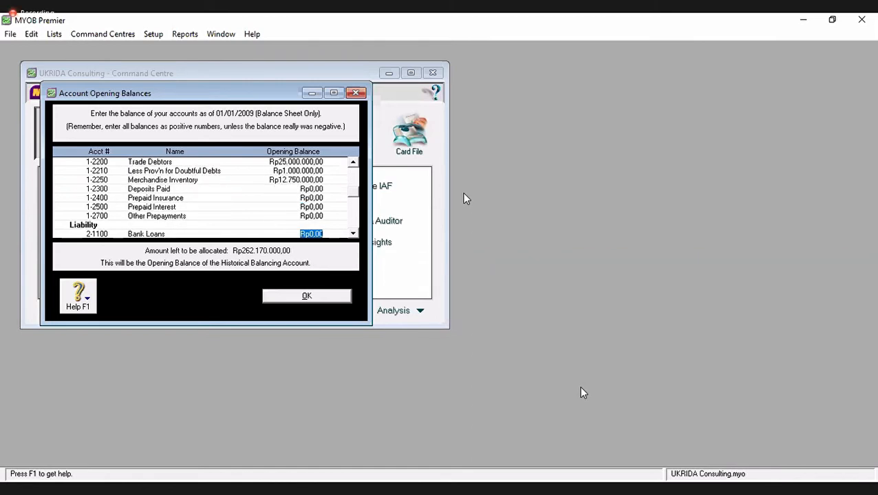
- Enter Trade Creditors 45,000,000 and Owner's Capital 150,000,000, then 67,170,000 in the next balance
{"action": "key", "text": "Tab"}
{"action": "key", "text": "Tab"}
{"action": "key", "text": "Tab"}
{"action": "key", "text": "Tab"}
{"action": "key", "text": "Tab"}
{"action": "key", "text": "Tab"}
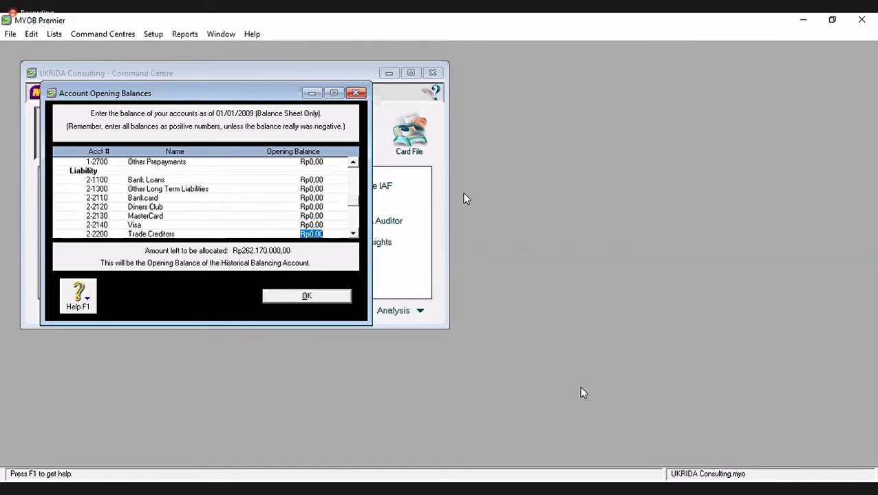
{"action": "type", "text": "45000000"}
{"action": "key", "text": "Tab"}
{"action": "key", "text": "Tab"}
{"action": "key", "text": "Tab"}
{"action": "key", "text": "Tab"}
{"action": "key", "text": "Tab"}
{"action": "key", "text": "Tab"}
{"action": "key", "text": "Tab"}
{"action": "key", "text": "Tab"}
{"action": "key", "text": "Tab"}
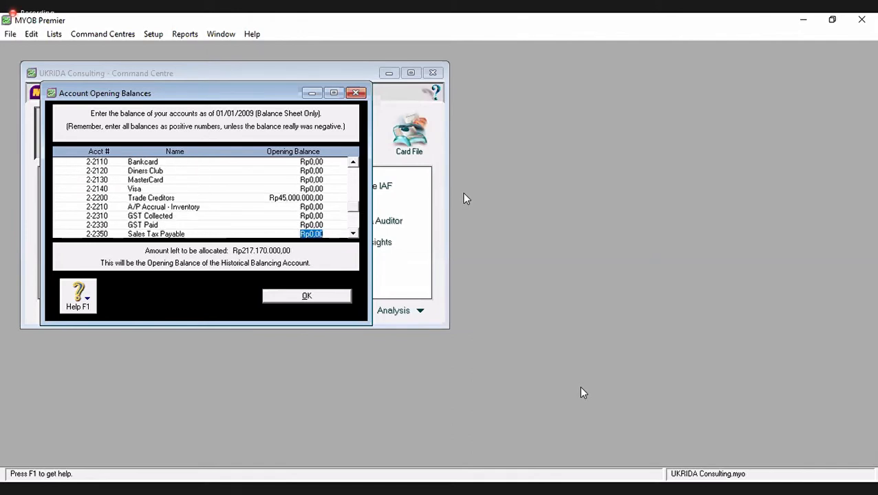
{"action": "key", "text": "Tab"}
{"action": "key", "text": "Tab"}
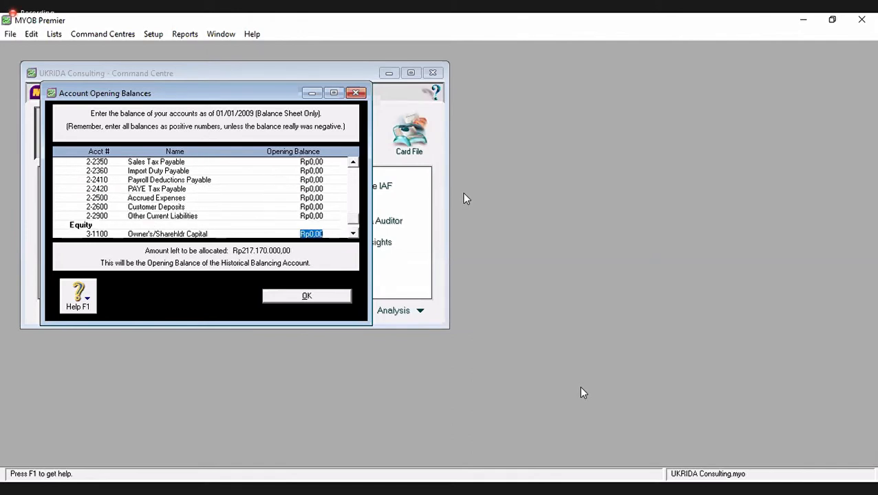
{"action": "type", "text": "150000000"}
{"action": "key", "text": "Tab"}
{"action": "key", "text": "Tab"}
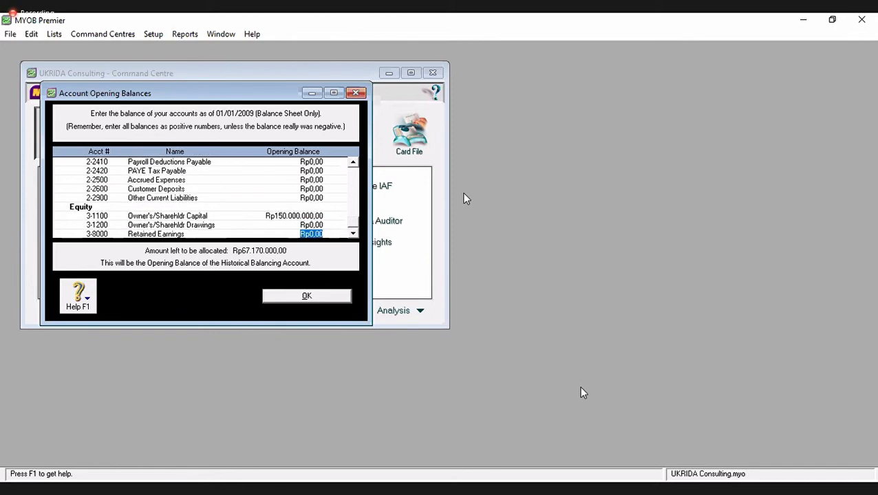
{"action": "type", "text": "67.170.000"}
{"action": "key", "text": "Tab"}
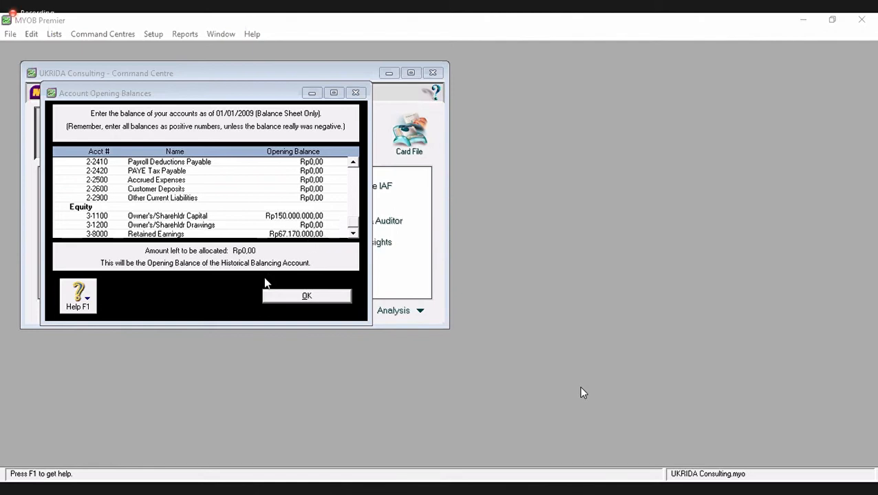
- Close the opening balances entry and open the Tax Code List from Lists
{"action": "left_click", "coordinate": [301, 296]}
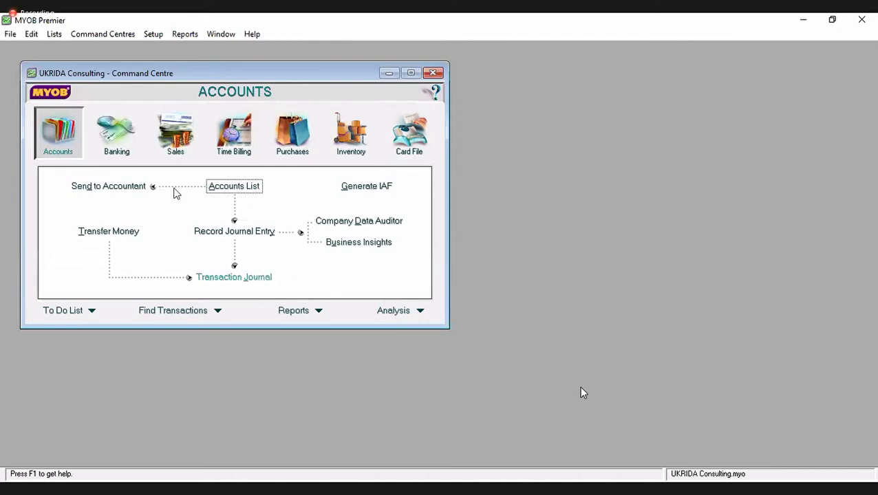
{"action": "left_click", "coordinate": [55, 34]}
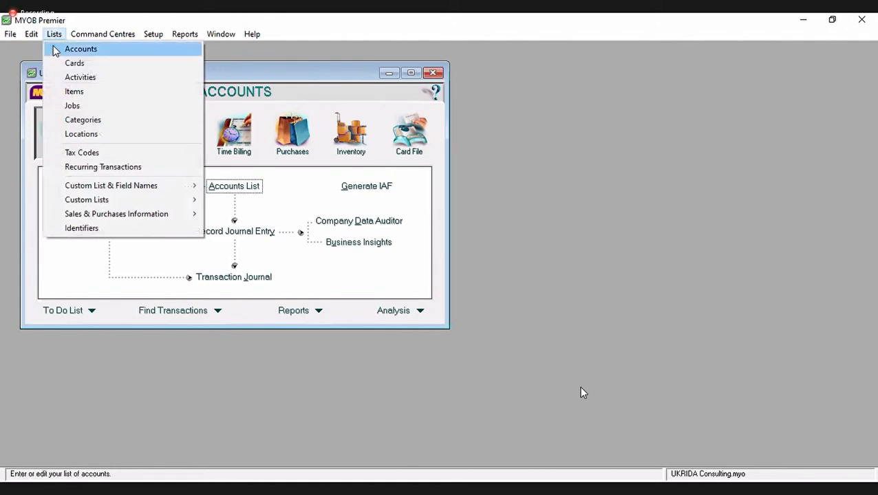
{"action": "left_click", "coordinate": [100, 152]}
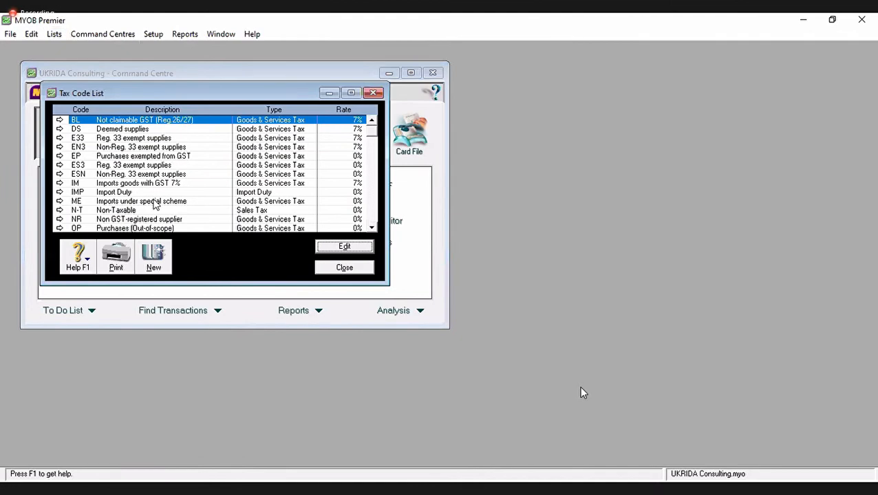
- Select the SR Standard-rated supplies (GST 7%) tax code in the list
{"action": "left_click", "coordinate": [182, 202]}
{"action": "scroll", "coordinate": [182, 209], "scroll_direction": "down", "scroll_amount": 2}
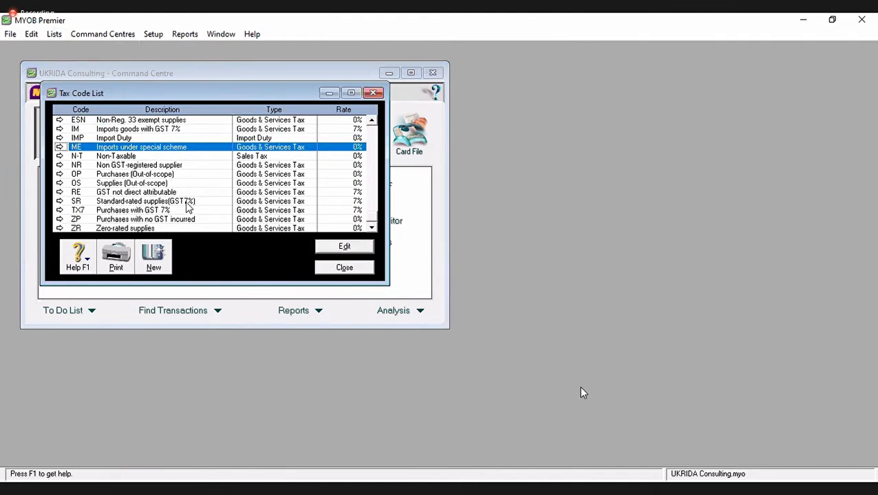
{"action": "left_click", "coordinate": [160, 203]}
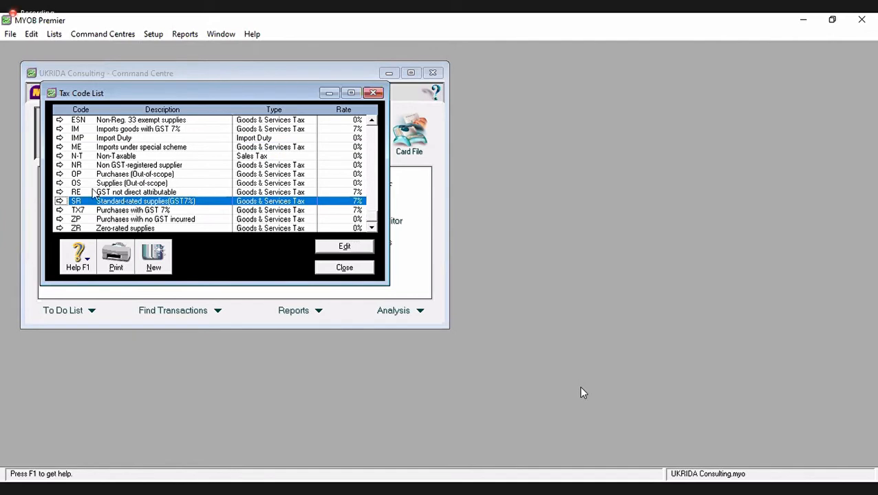
{"action": "scroll", "coordinate": [172, 200], "scroll_direction": "up", "scroll_amount": 2}
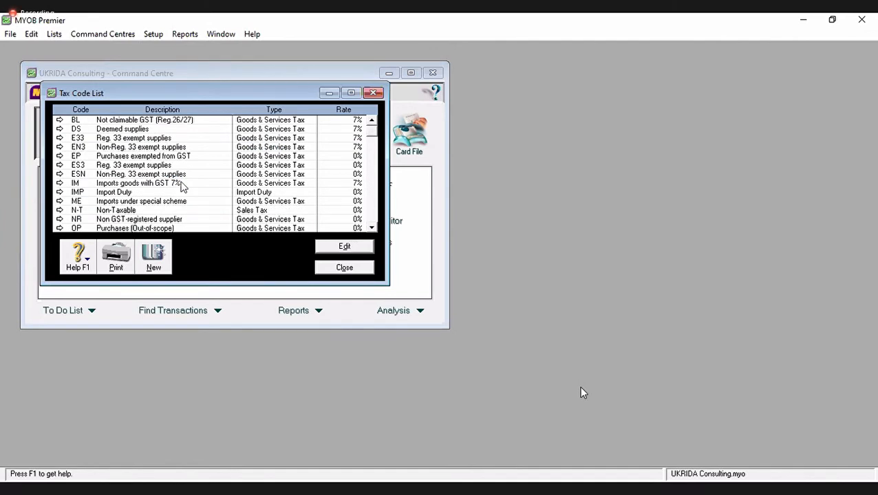
{"action": "scroll", "coordinate": [182, 186], "scroll_direction": "down", "scroll_amount": 1}
{"action": "scroll", "coordinate": [182, 186], "scroll_direction": "down", "scroll_amount": 1}
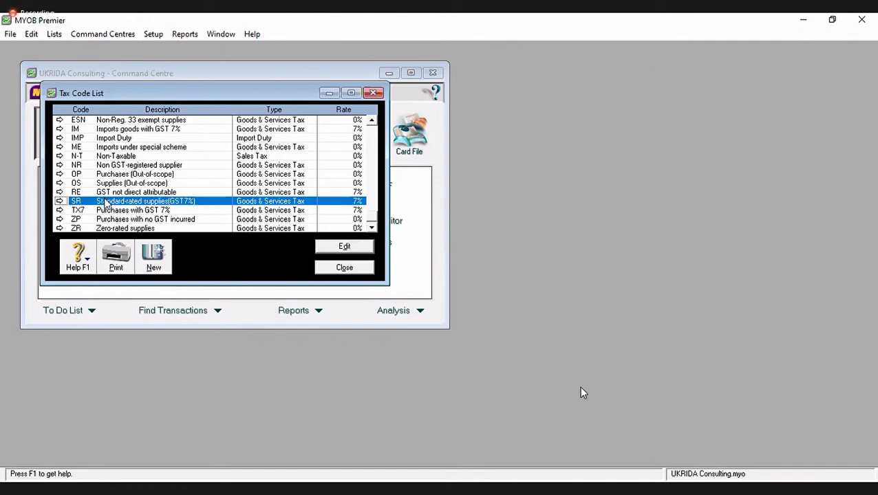
- Rename the SR tax code to PPN with description PAJAK PERTAMBAHAN NILAI
{"action": "left_click", "coordinate": [321, 245]}
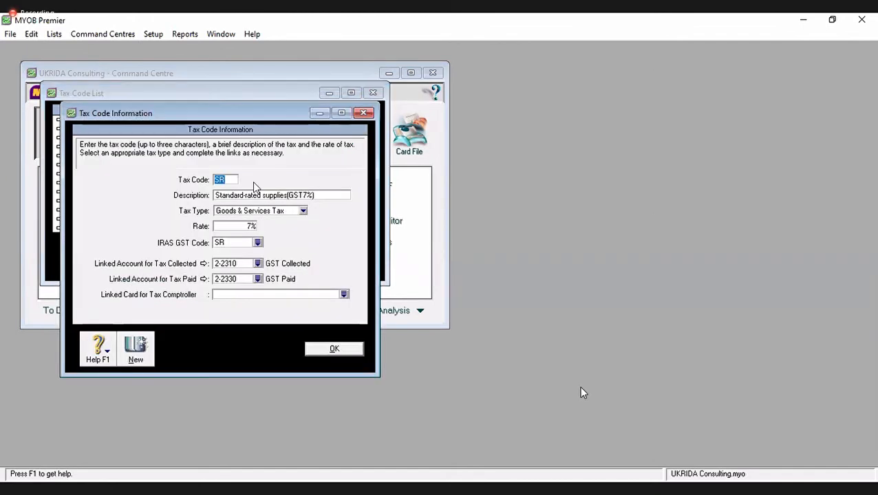
{"action": "type", "text": "PPN"}
{"action": "key", "text": "Tab"}
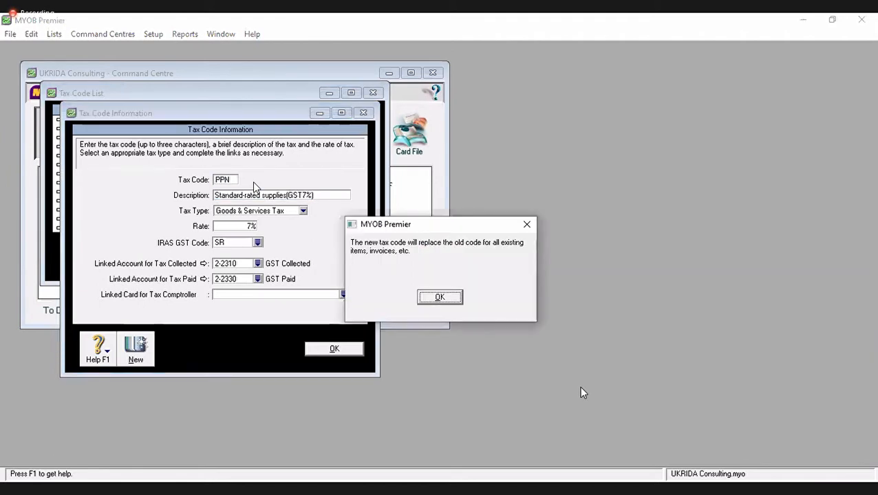
{"action": "left_click", "coordinate": [440, 301]}
{"action": "type", "text": "pajak p"}
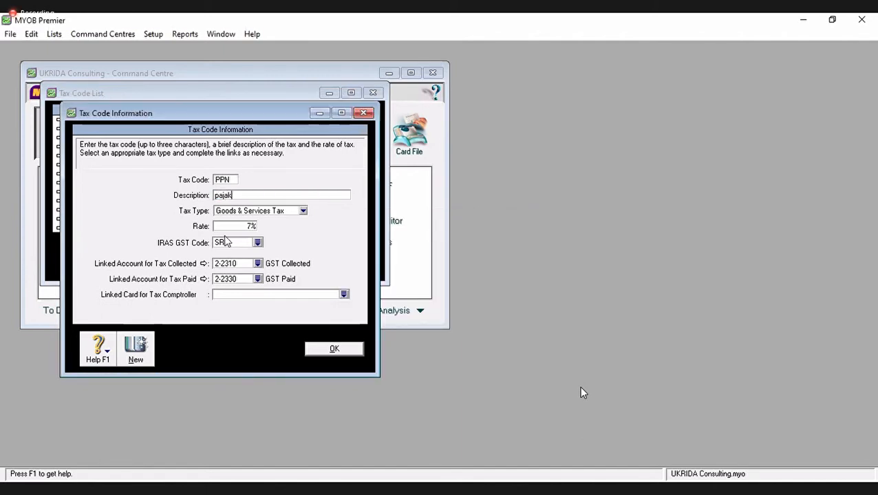
{"action": "key", "text": "BackSpace"}
{"action": "key", "text": "BackSpace"}
{"action": "key", "text": "BackSpace"}
{"action": "key", "text": "BackSpace"}
{"action": "key", "text": "BackSpace"}
{"action": "key", "text": "BackSpace"}
{"action": "key", "text": "BackSpace"}
{"action": "type", "text": "PAJAK PERTAMBAHAN NILAI"}
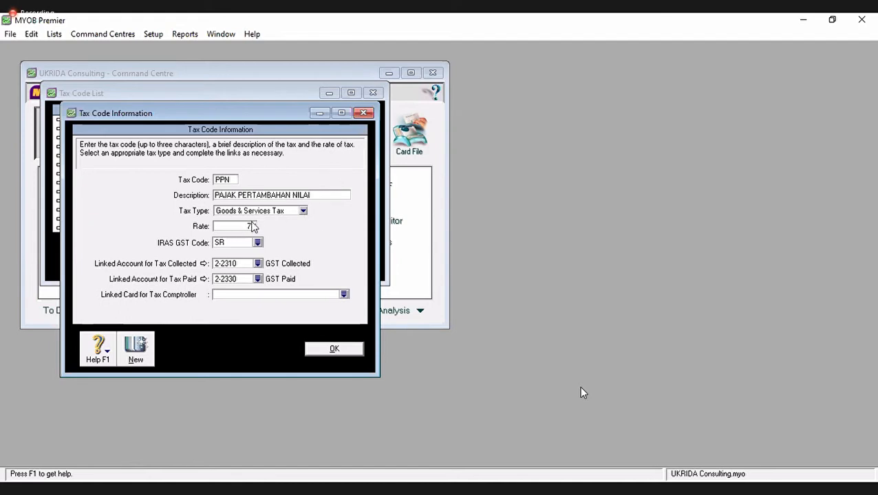
- Set the PPN rate to 10%, clear its IRAS GST code, and save it
{"action": "left_click", "coordinate": [247, 227]}
{"action": "type", "text": "10"}
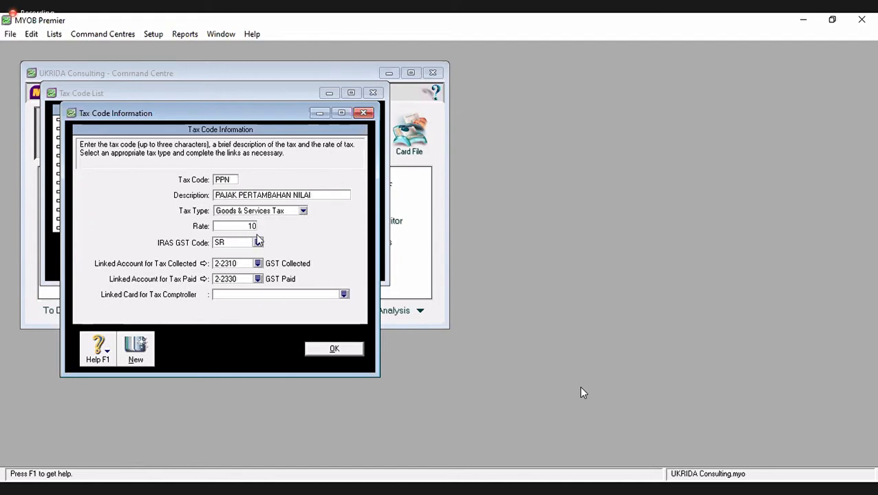
{"action": "key", "text": "Tab"}
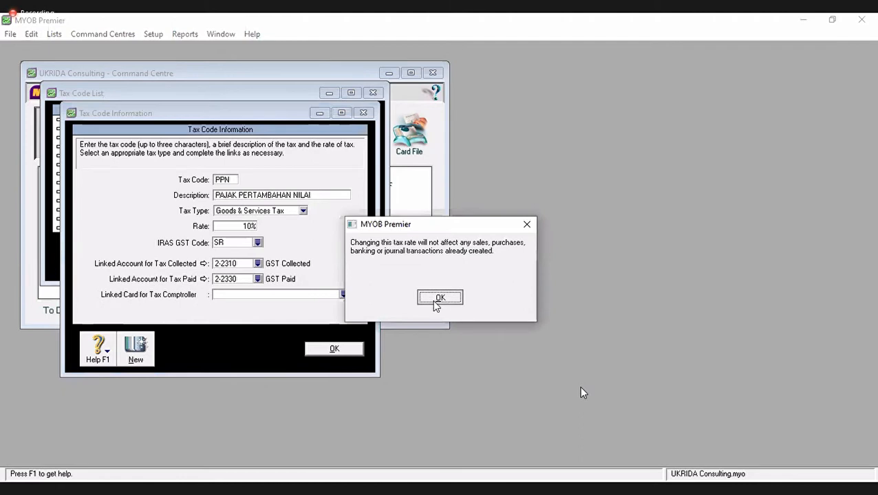
{"action": "left_click", "coordinate": [437, 299]}
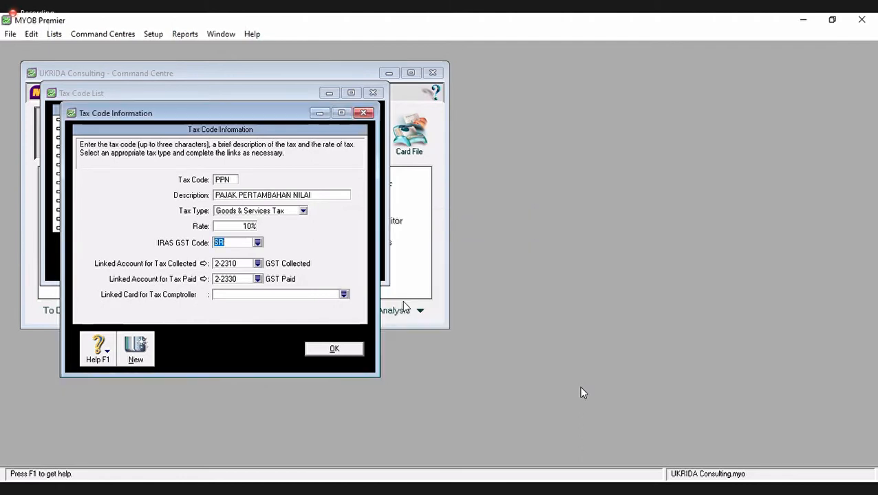
{"action": "key", "text": "BackSpace"}
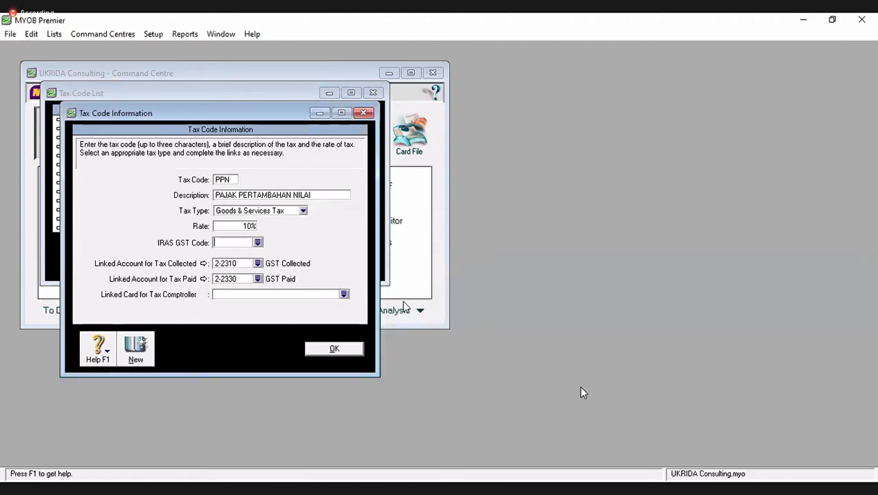
{"action": "key", "text": "Tab"}
{"action": "left_click", "coordinate": [456, 297]}
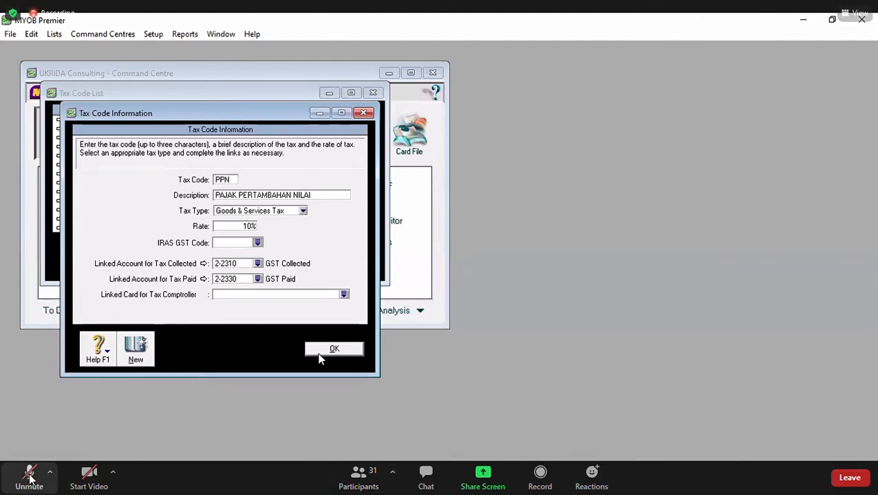
{"action": "left_click", "coordinate": [332, 349]}
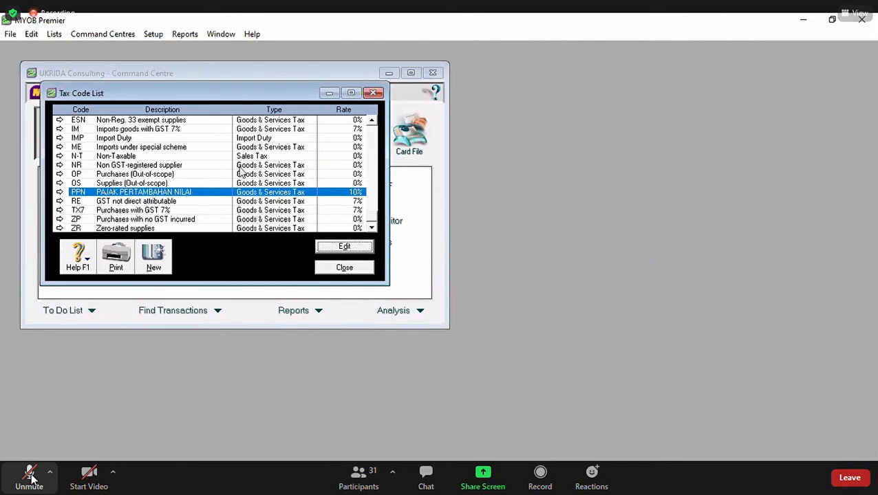
- Close the Tax Code List and bring up the Lists menu
{"action": "left_click", "coordinate": [344, 269]}
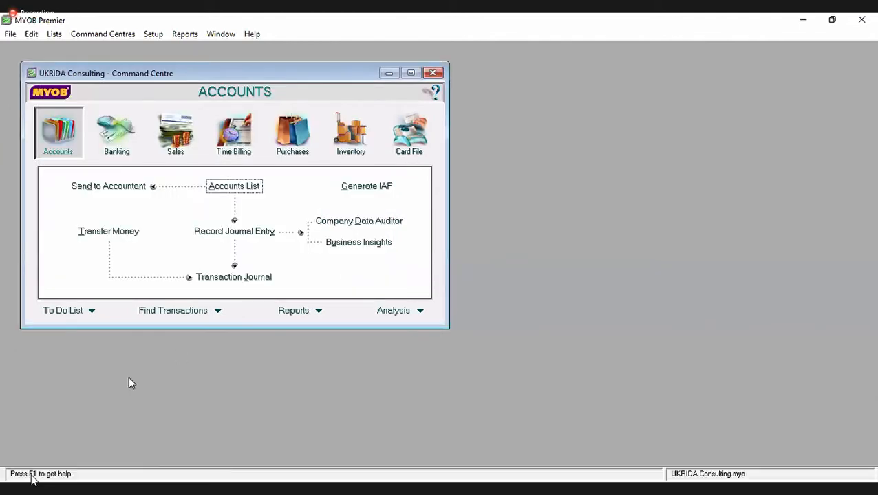
{"action": "left_click", "coordinate": [30, 476]}
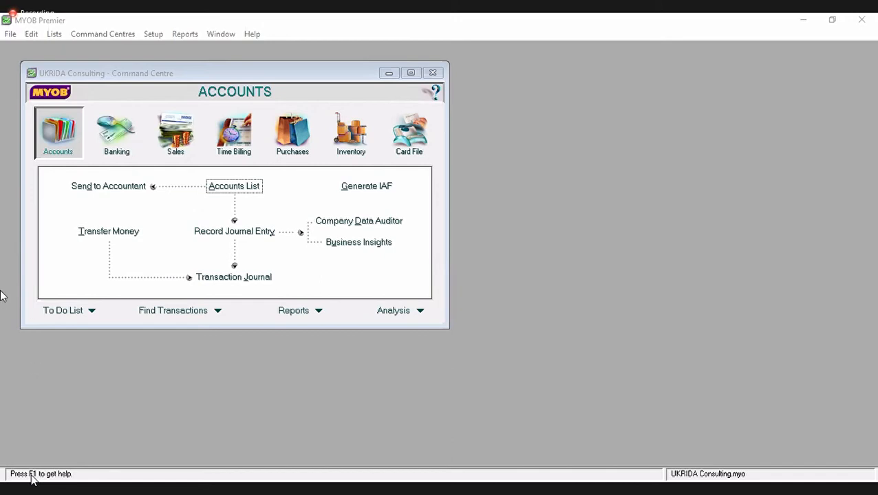
{"action": "left_click", "coordinate": [55, 34]}
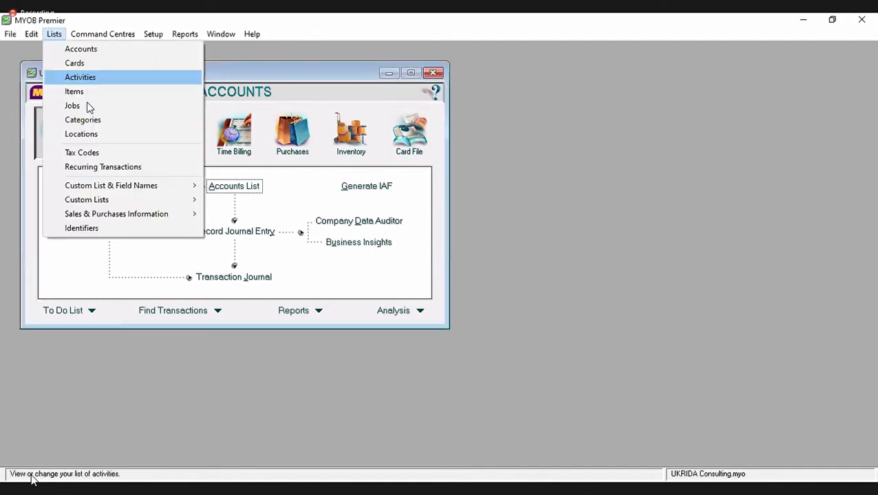
- Review the PPN tax code in the Tax Code List: 10% rate, linked to accounts 2-2310 and 2-2330
{"action": "left_click", "coordinate": [88, 153]}
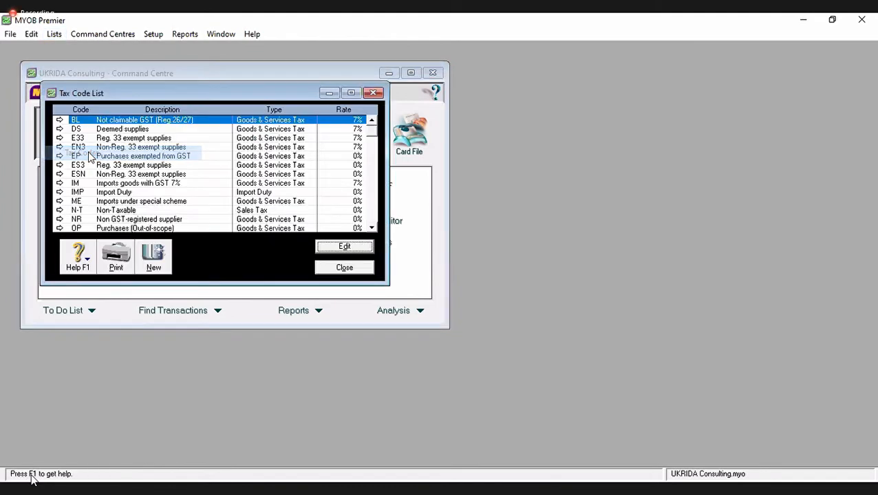
{"action": "left_click", "coordinate": [131, 175]}
{"action": "scroll", "coordinate": [126, 181], "scroll_direction": "down", "scroll_amount": 2}
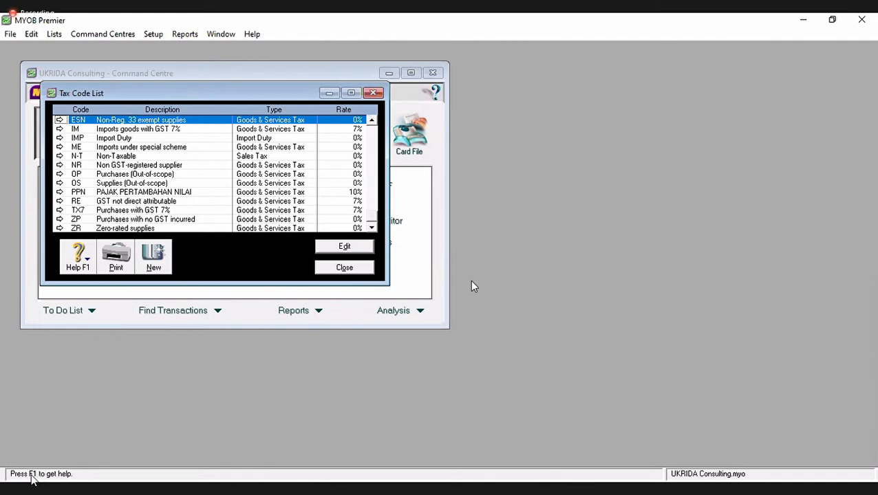
{"action": "left_click", "coordinate": [59, 192]}
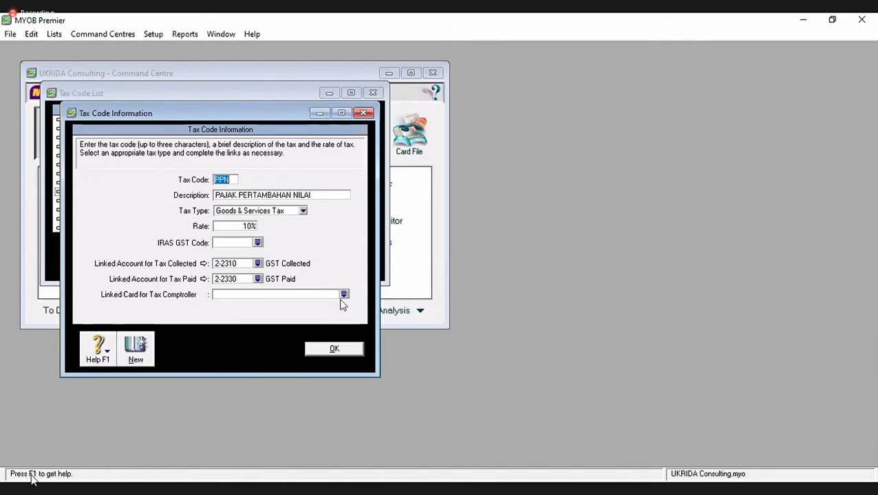
{"action": "left_click", "coordinate": [323, 350]}
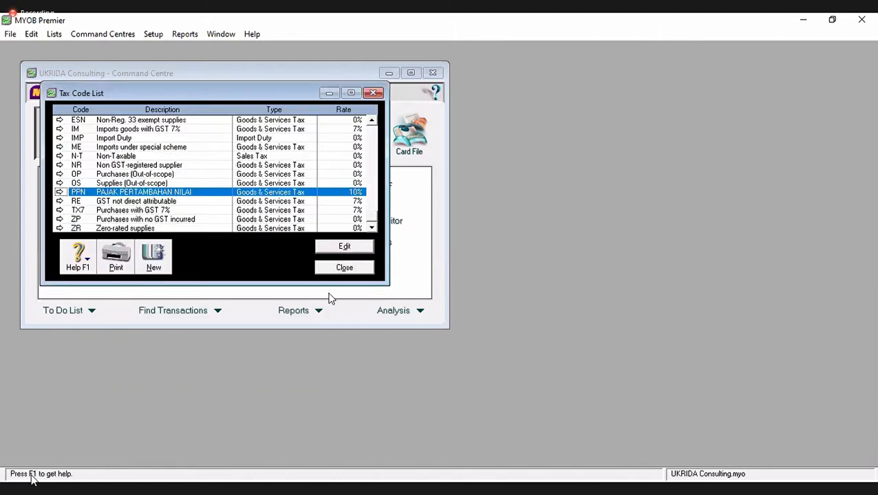
{"action": "left_click", "coordinate": [239, 471]}
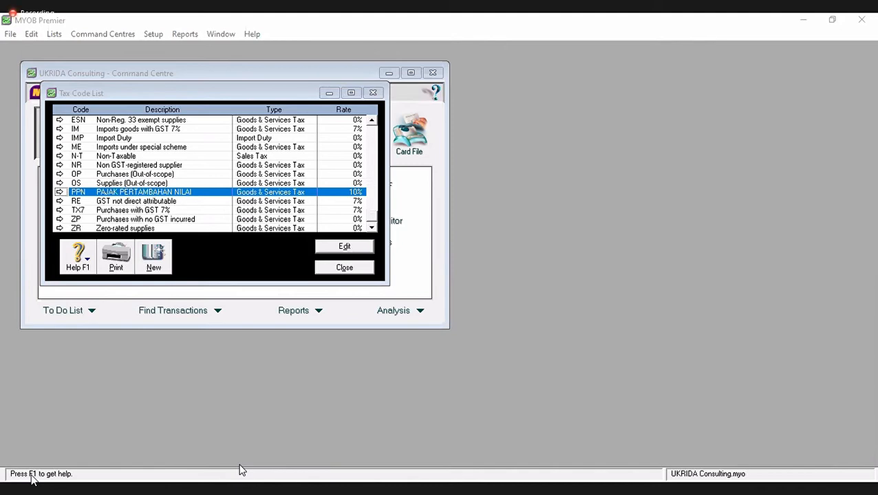
- Close the Tax Code List and bring up the Setup menu
{"action": "left_click", "coordinate": [345, 267]}
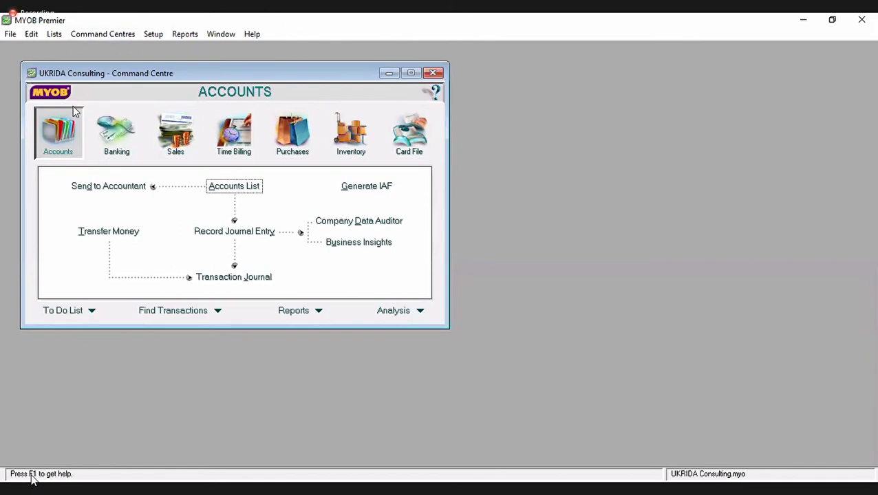
{"action": "left_click", "coordinate": [157, 37]}
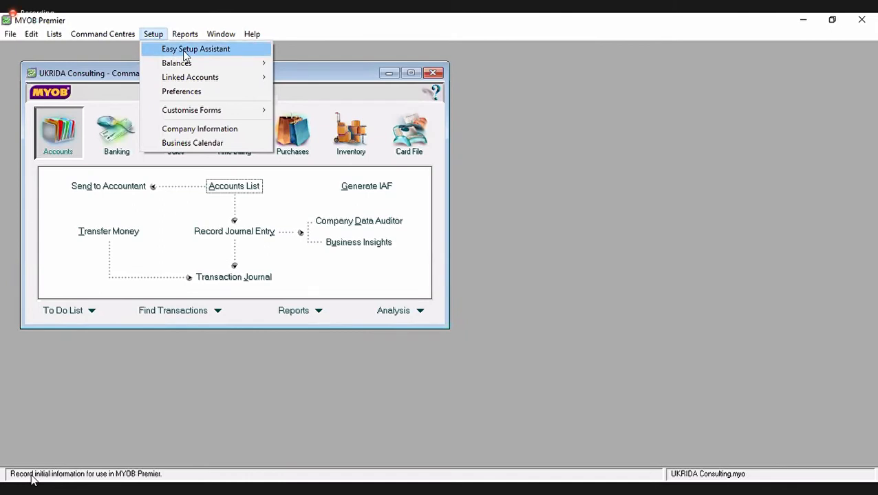
- Launch the Sales section of the Easy Setup Assistant and advance past the Introduction page
{"action": "left_click", "coordinate": [183, 52]}
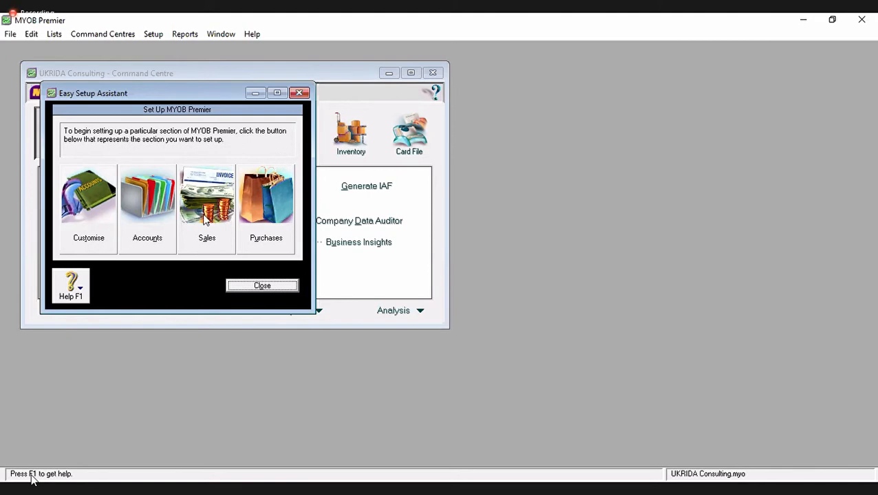
{"action": "left_click", "coordinate": [204, 234]}
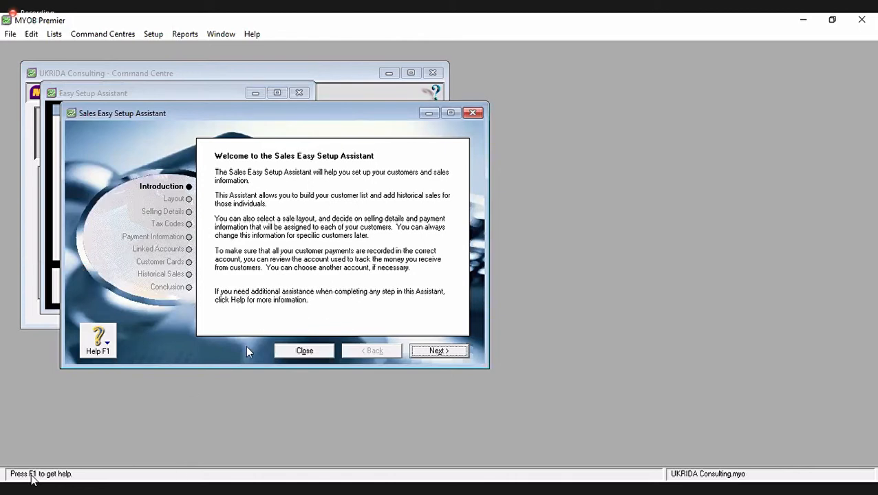
{"action": "key", "text": "alt+Tab"}
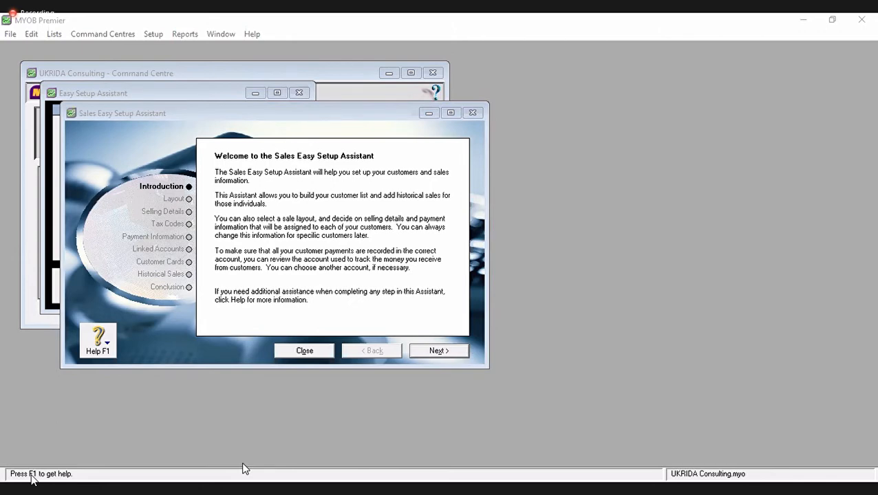
{"action": "left_click", "coordinate": [432, 352]}
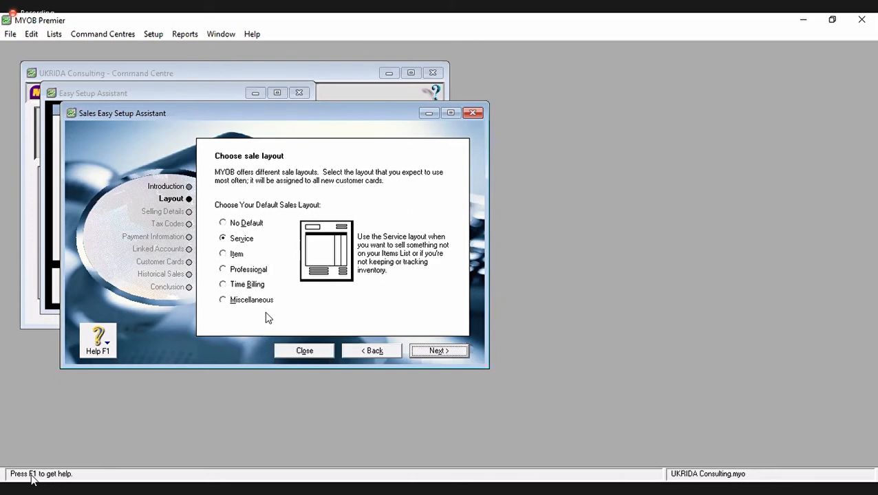
- Keep Service as the sale layout and set income account 4-1000 Consulting Fees
{"action": "left_click", "coordinate": [231, 242]}
{"action": "left_click", "coordinate": [420, 352]}
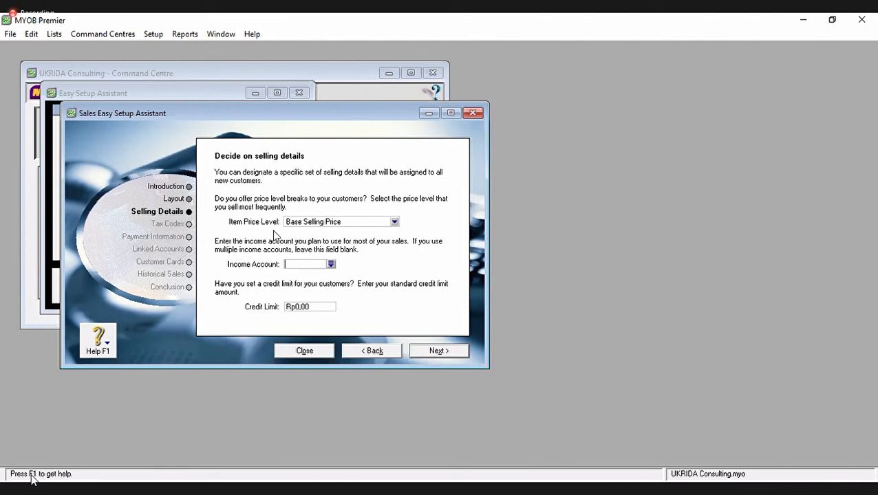
{"action": "type", "text": "4-1000"}
{"action": "key", "text": "Tab"}
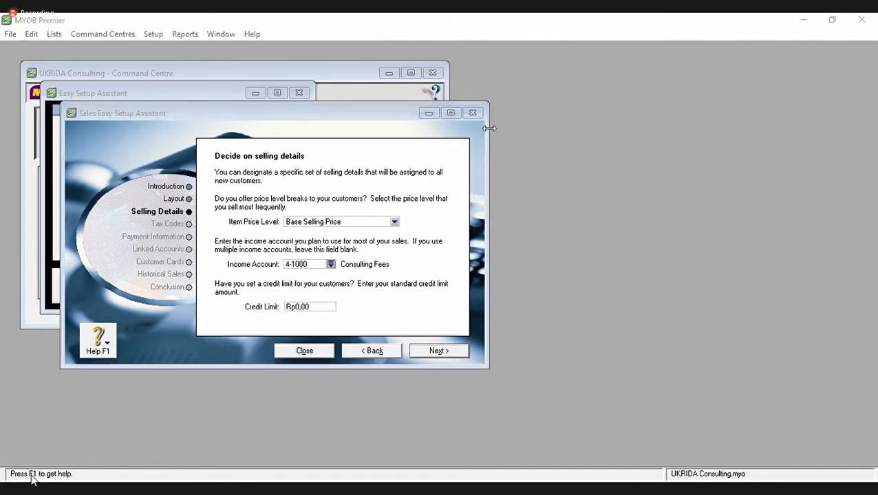
{"action": "left_click", "coordinate": [486, 84]}
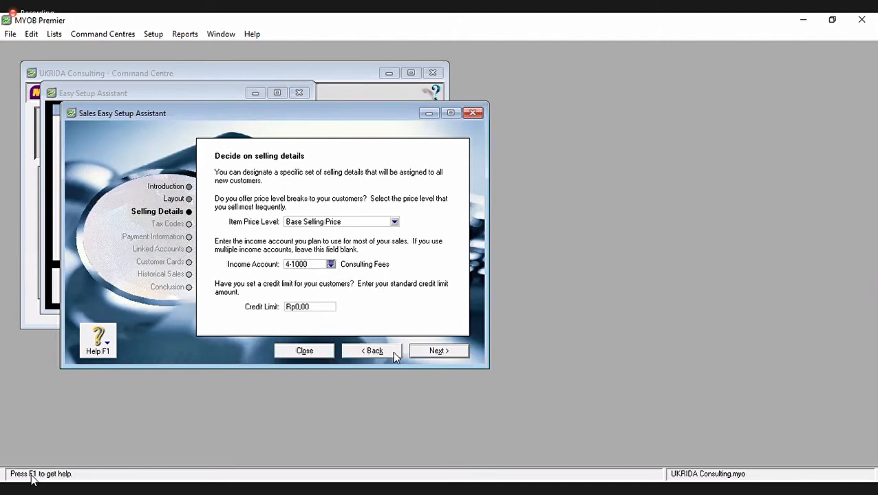
{"action": "left_click", "coordinate": [457, 356]}
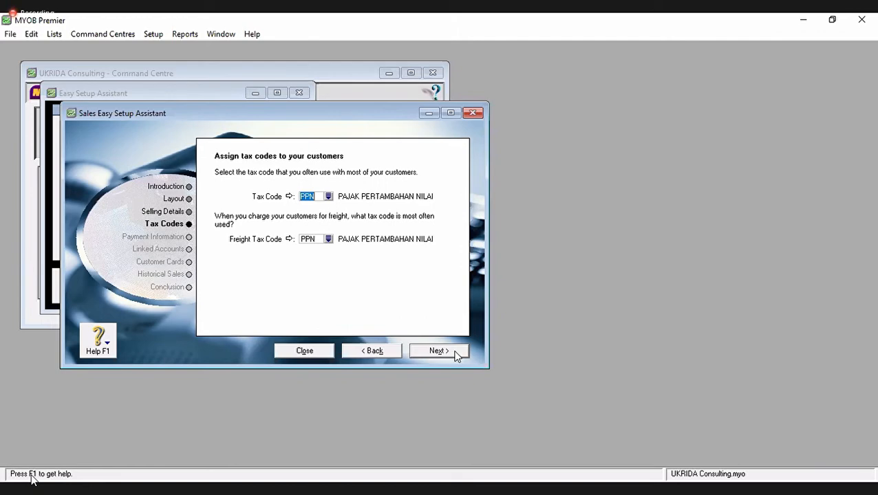
- Accept PPN, PAJAK PERTAMBAHAN NILAI, as both customer and freight tax code
{"action": "left_click", "coordinate": [439, 351]}
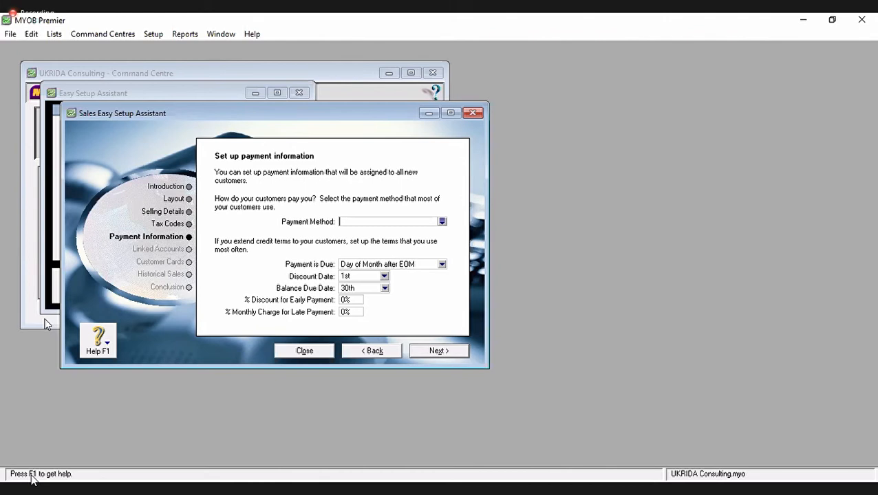
- Set the default payment method to Cash with payment due In a Given # of Days
{"action": "left_click", "coordinate": [441, 222]}
{"action": "double_click", "coordinate": [337, 196]}
{"action": "left_click", "coordinate": [412, 267]}
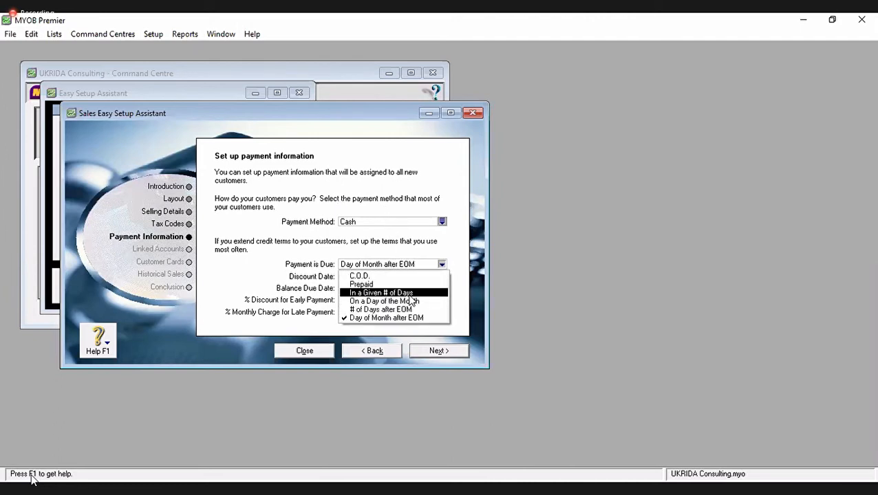
{"action": "left_click", "coordinate": [411, 295]}
{"action": "left_click", "coordinate": [441, 265]}
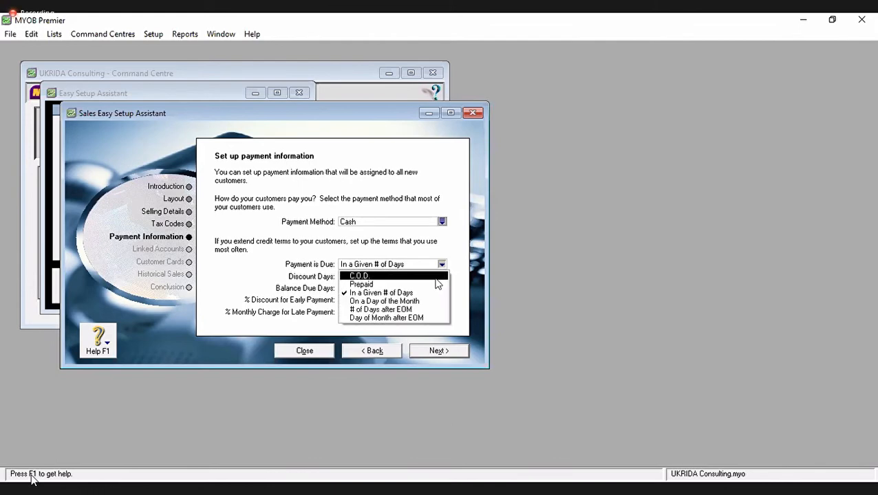
{"action": "left_click", "coordinate": [428, 294]}
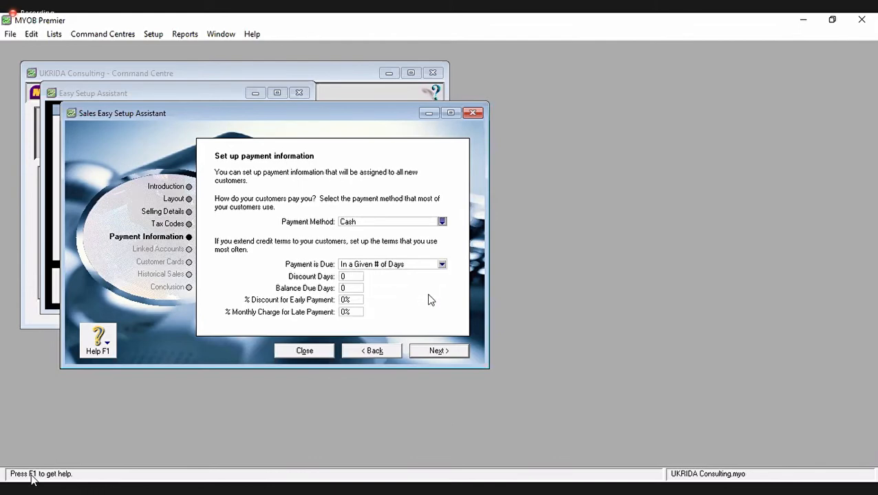
- Enter 12 discount days, 30 balance due days and 15% discount, keeping receipt accounts 1-2110 and 1-2160
{"action": "left_click", "coordinate": [348, 276]}
{"action": "type", "text": "12"}
{"action": "left_click", "coordinate": [349, 289]}
{"action": "type", "text": "30"}
{"action": "left_click", "coordinate": [357, 301]}
{"action": "type", "text": "15"}
{"action": "key", "text": "Tab"}
{"action": "left_click", "coordinate": [87, 393]}
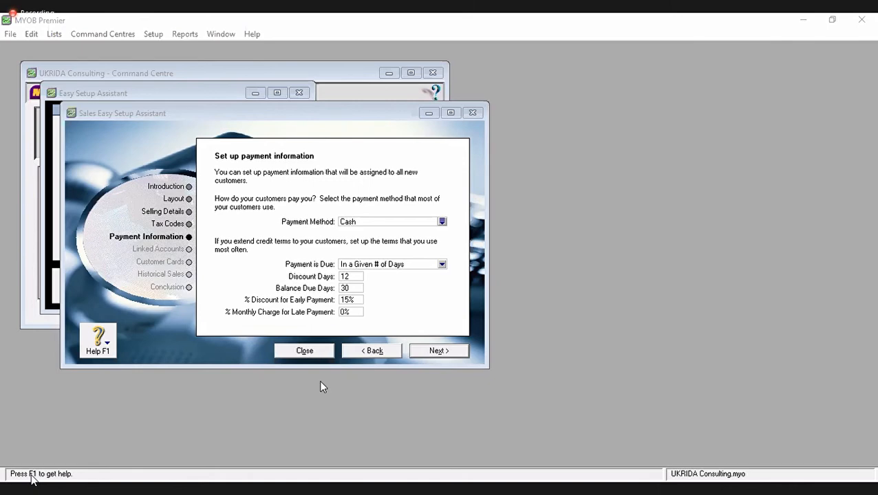
{"action": "left_click", "coordinate": [432, 353]}
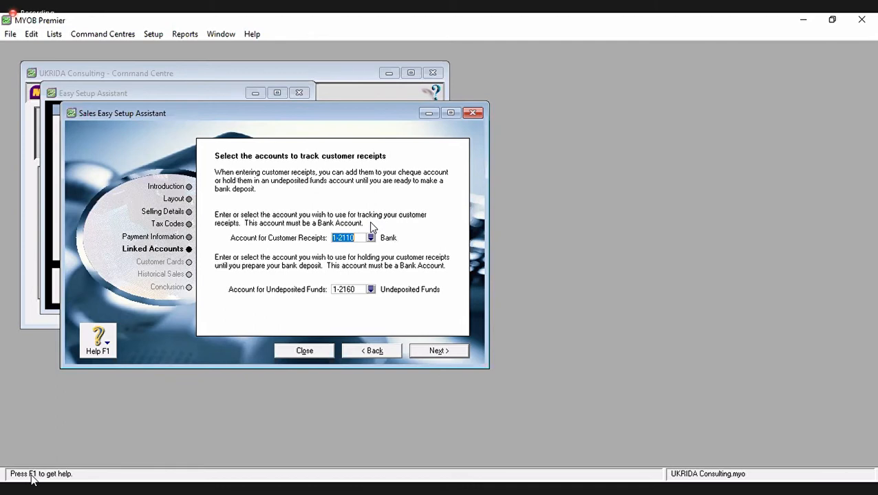
{"action": "left_click", "coordinate": [429, 352]}
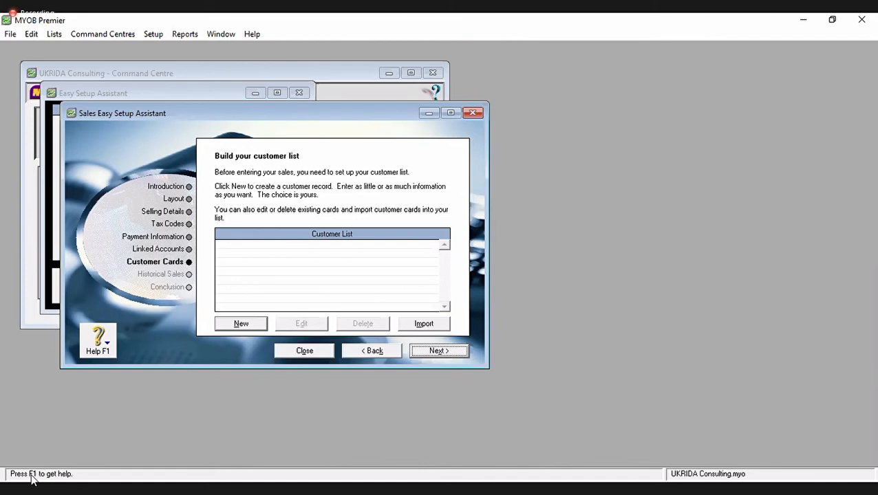
- Open a blank Company customer card from the Customer List
{"action": "left_click", "coordinate": [256, 327]}
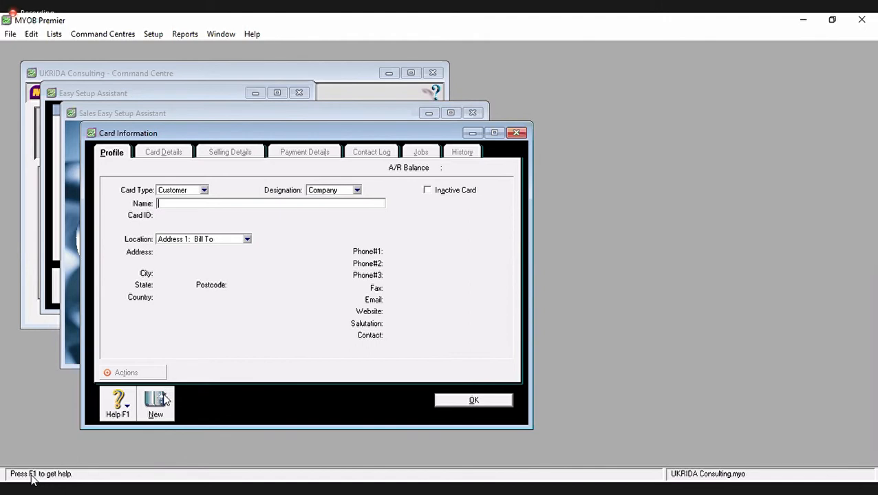
{"action": "key", "text": "alt+Tab"}
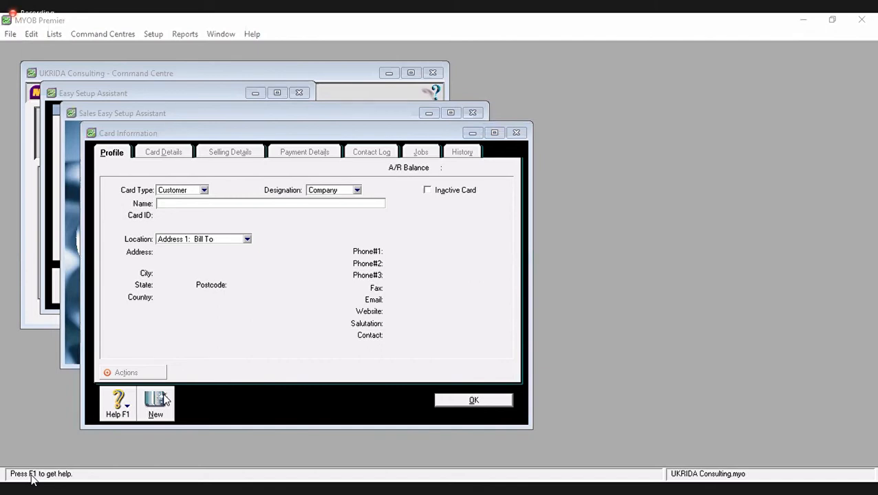
{"action": "left_click", "coordinate": [280, 204]}
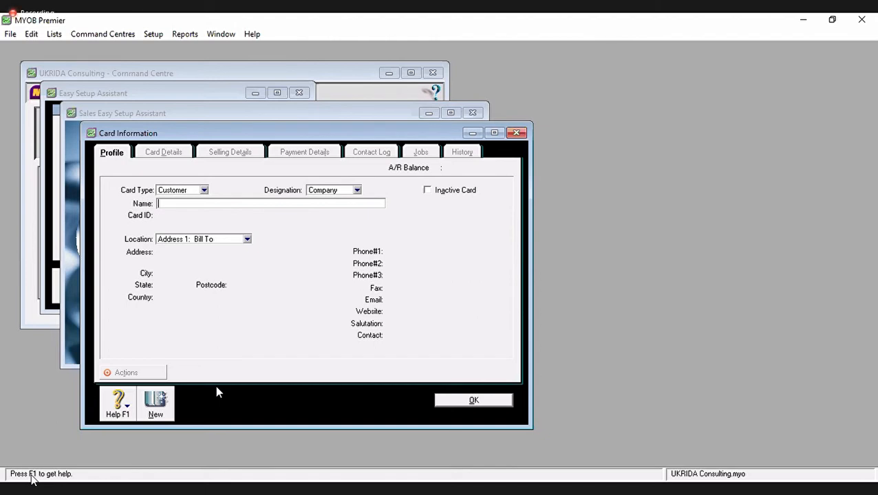
- Enter 'PT Lembah Pujian' as the customer card's company name
{"action": "type", "text": "PT Lembah Pujian"}
{"action": "key", "text": "Tab"}
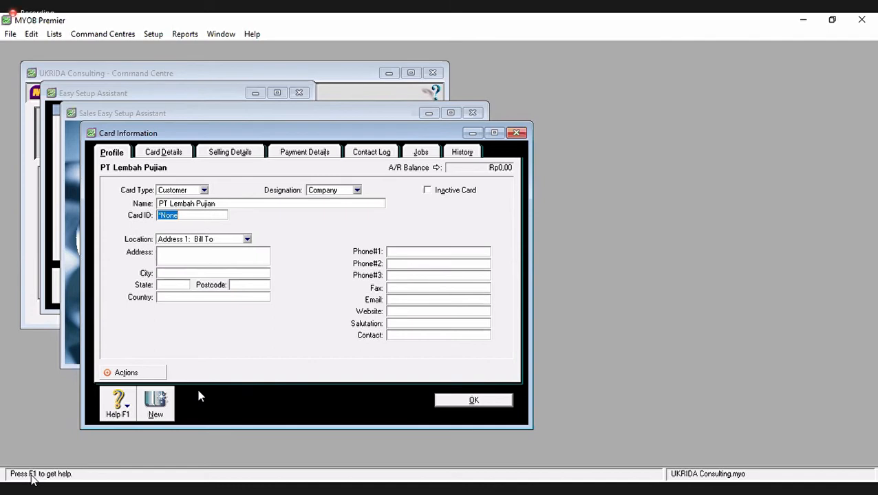
{"action": "key", "text": "alt+Tab"}
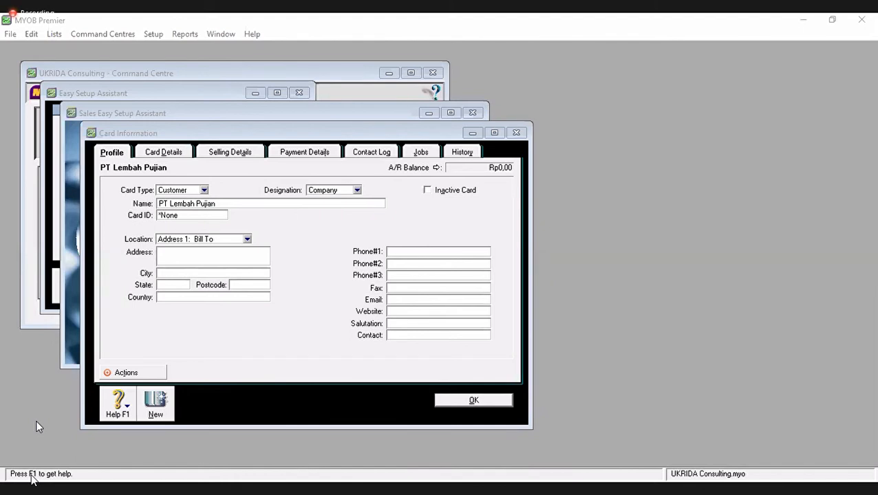
- Replace the *None card ID on PT Lembah Pujian's card with P-0001
{"action": "mouse_move", "coordinate": [39, 478]}
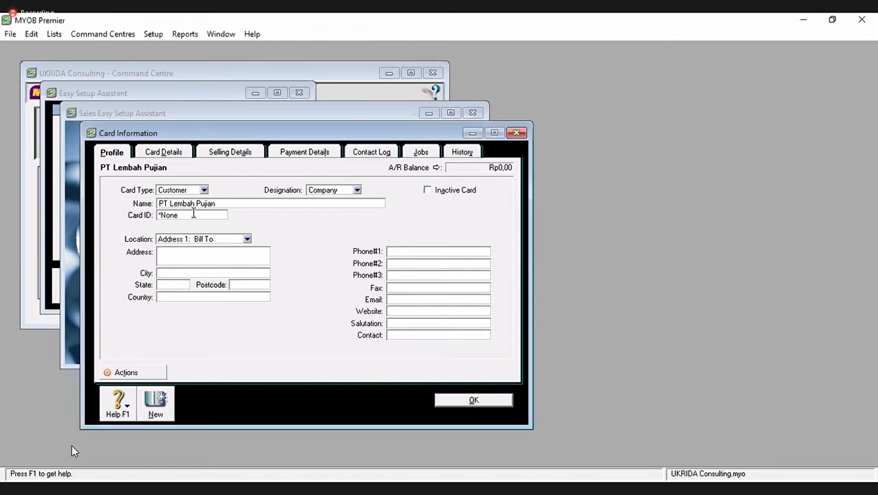
{"action": "left_click", "coordinate": [194, 215]}
{"action": "type", "text": "P-0001"}
{"action": "key", "text": "Tab"}
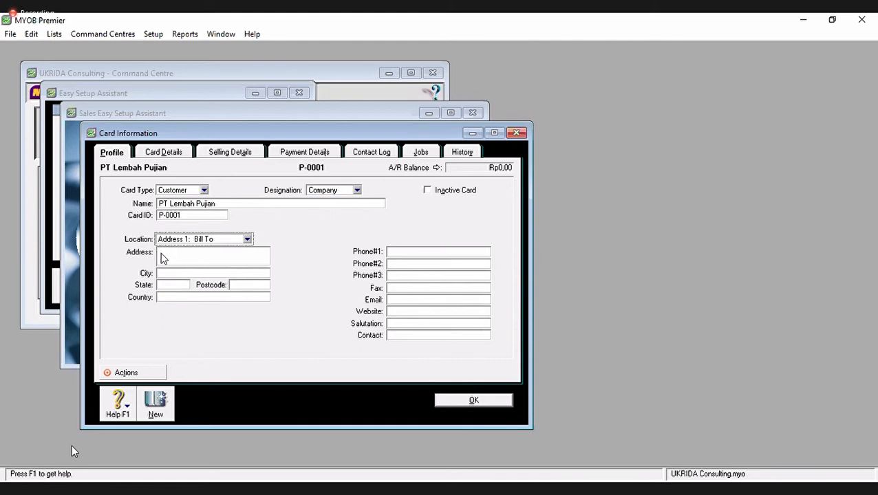
{"action": "left_click", "coordinate": [170, 253]}
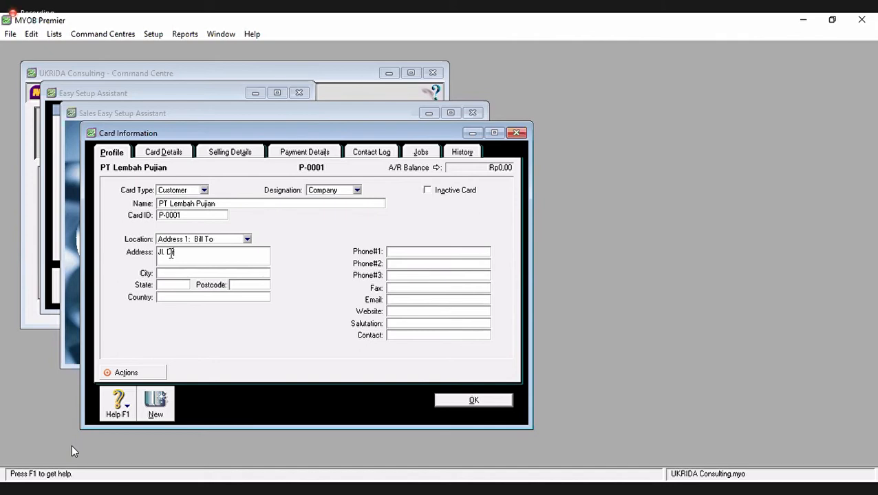
{"action": "key", "text": "Tab"}
{"action": "type", "text": "Jakarta"}
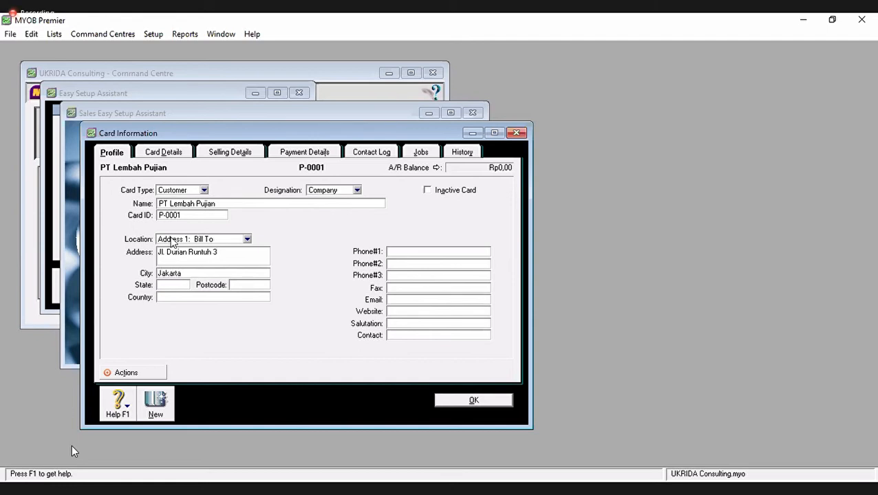
{"action": "left_click", "coordinate": [409, 252]}
{"action": "type", "text": "021-2222222"}
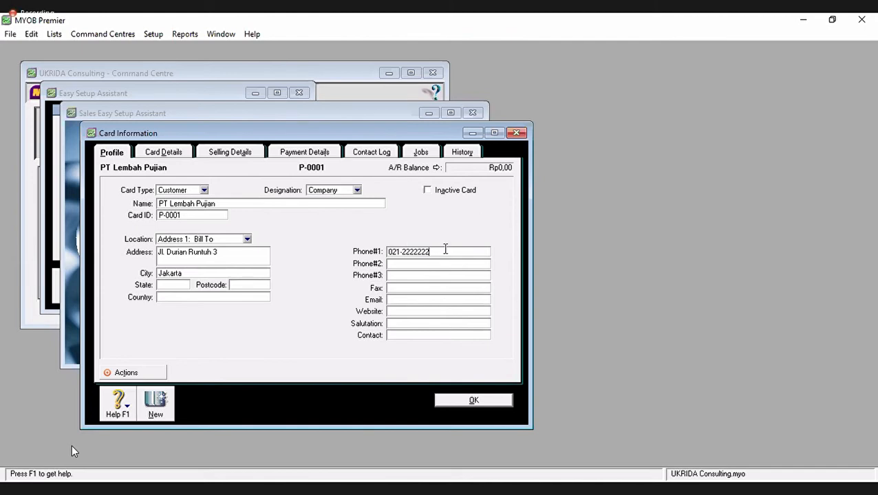
{"action": "double_click", "coordinate": [395, 252]}
{"action": "key", "text": "ctrl+c"}
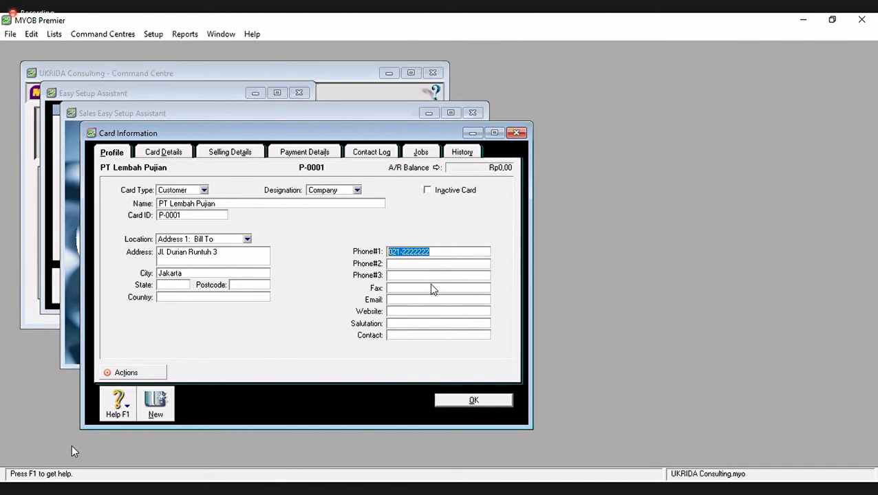
{"action": "left_click", "coordinate": [409, 290]}
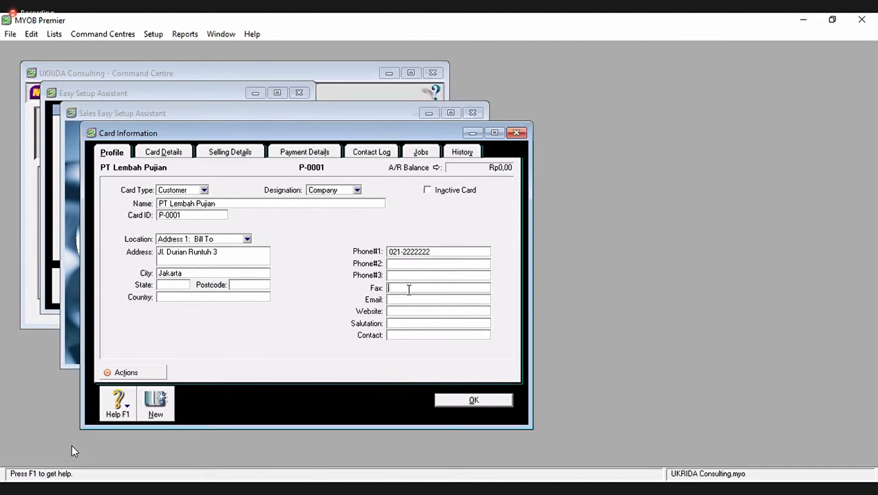
{"action": "key", "text": "ctrl+v"}
{"action": "key", "text": "BackSpace"}
{"action": "type", "text": "3"}
- Set the salutation to Mr. and the contact to Paulus
{"action": "key", "text": "Tab"}
{"action": "key", "text": "Tab"}
{"action": "key", "text": "Tab"}
{"action": "type", "text": "Mr."}
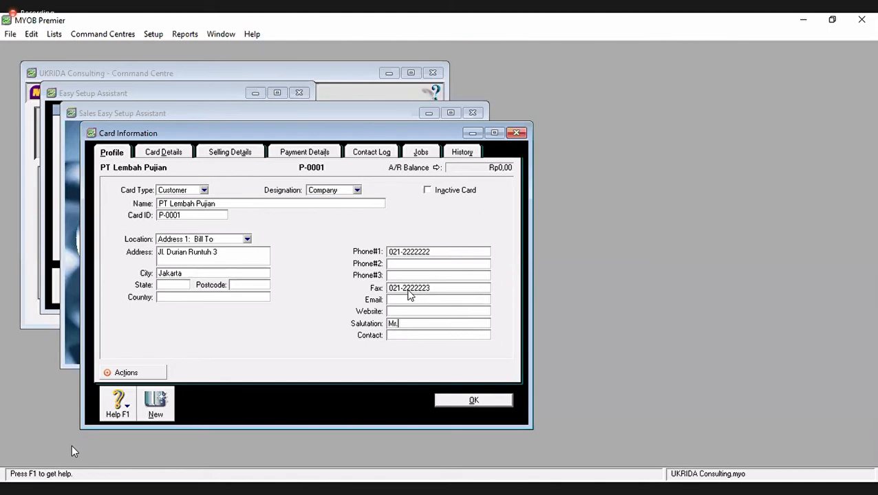
{"action": "key", "text": "Tab"}
{"action": "type", "text": "Paulus"}
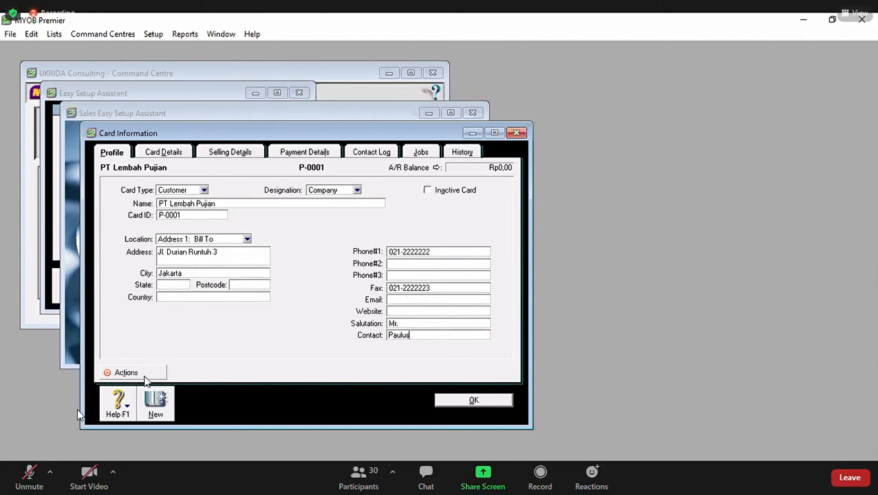
- Review the card's Selling and Payment details, then start a blank new customer card
{"action": "left_click", "coordinate": [232, 154]}
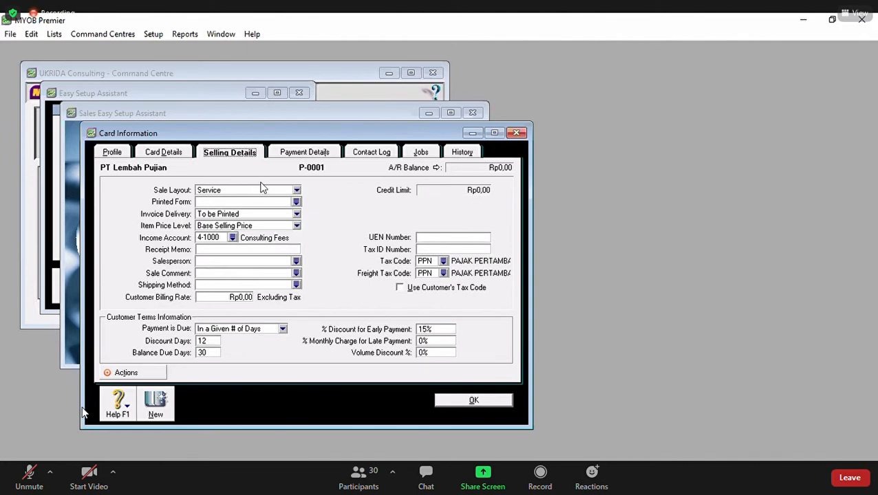
{"action": "left_click", "coordinate": [161, 156]}
{"action": "left_click", "coordinate": [234, 155]}
{"action": "left_click", "coordinate": [285, 154]}
{"action": "left_click", "coordinate": [113, 154]}
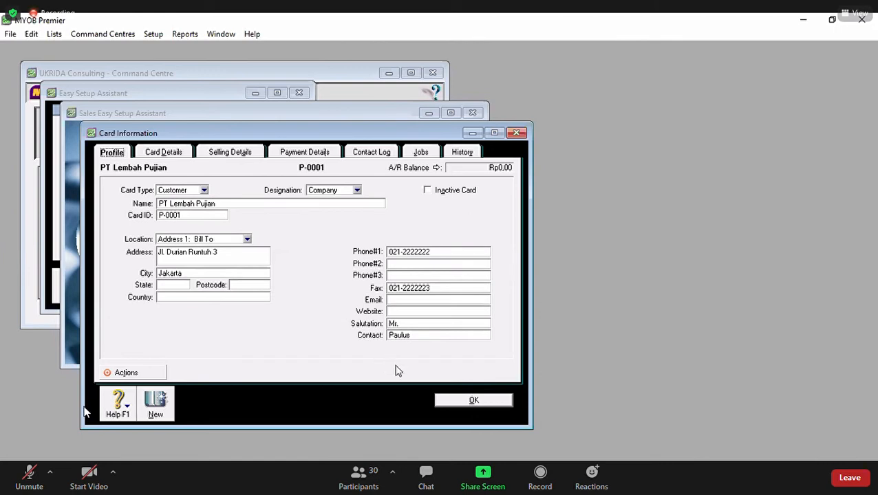
{"action": "key", "text": "alt+n"}
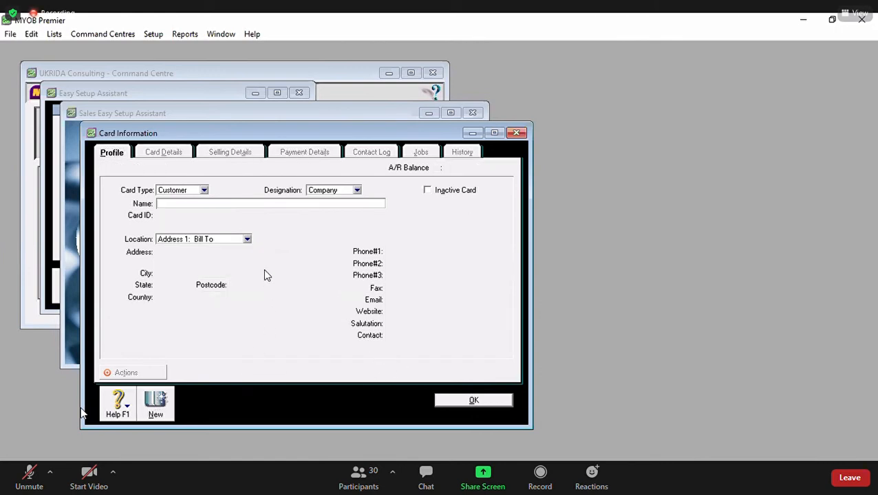
- Name the new customer PT XYS with card ID P-0002
{"action": "type", "text": "PT XYS"}
{"action": "key", "text": "Tab"}
{"action": "left_click", "coordinate": [215, 254]}
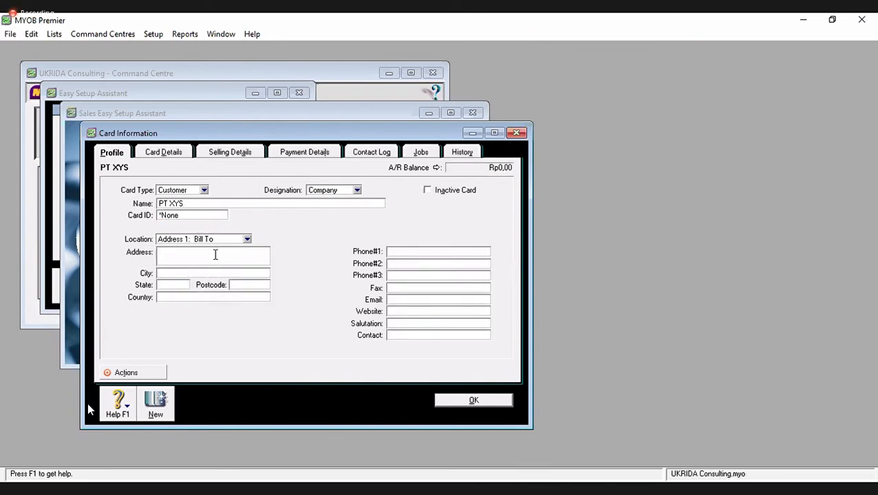
{"action": "type", "text": "J"}
{"action": "left_click", "coordinate": [206, 216]}
{"action": "type", "text": "P-0002"}
{"action": "key", "text": "Tab"}
{"action": "key", "text": "Tab"}
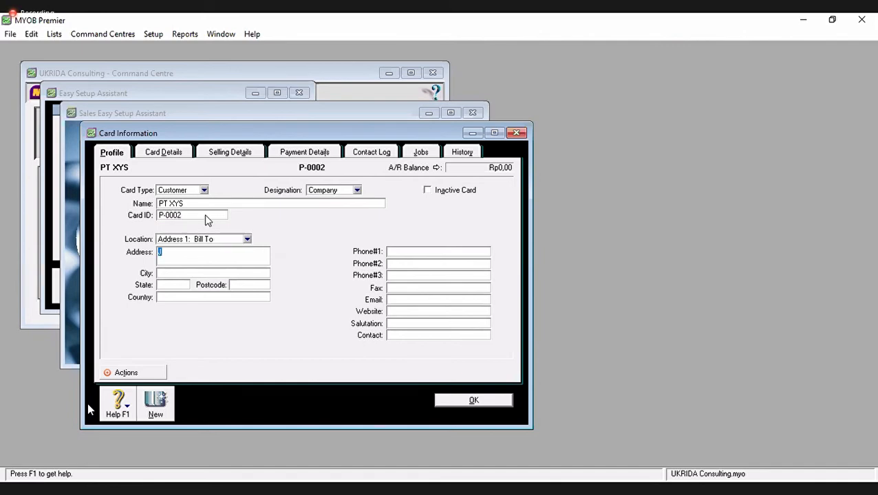
{"action": "key", "text": "Tab"}
{"action": "type", "text": "Jakarta"}
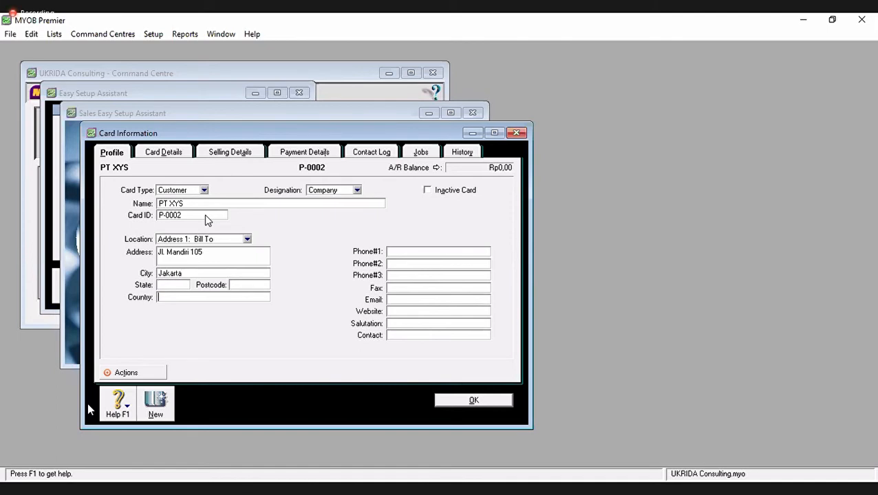
{"action": "key", "text": "Tab"}
{"action": "type", "text": "Indonesia"}
{"action": "left_click", "coordinate": [422, 251]}
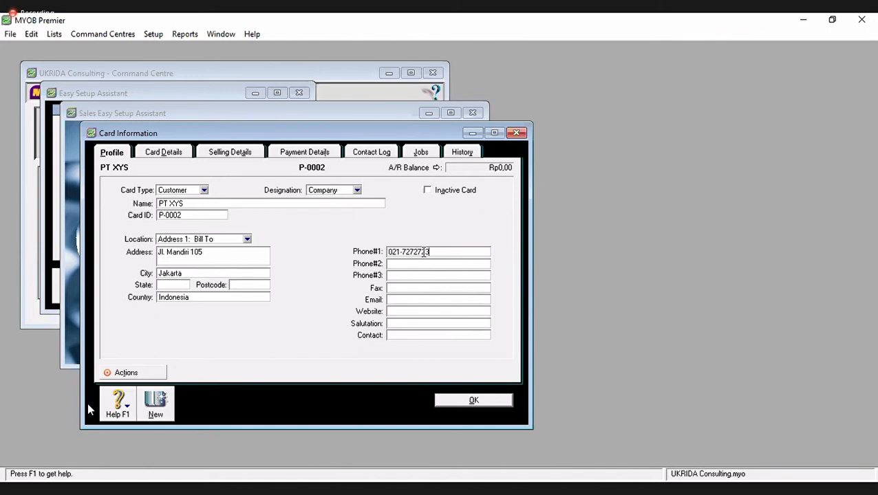
{"action": "key", "text": "ctrl+r"}
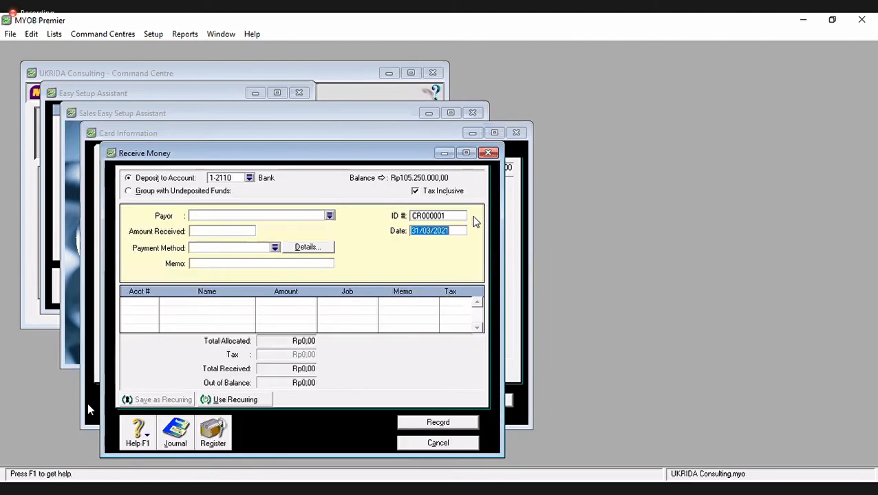
{"action": "left_click", "coordinate": [489, 152]}
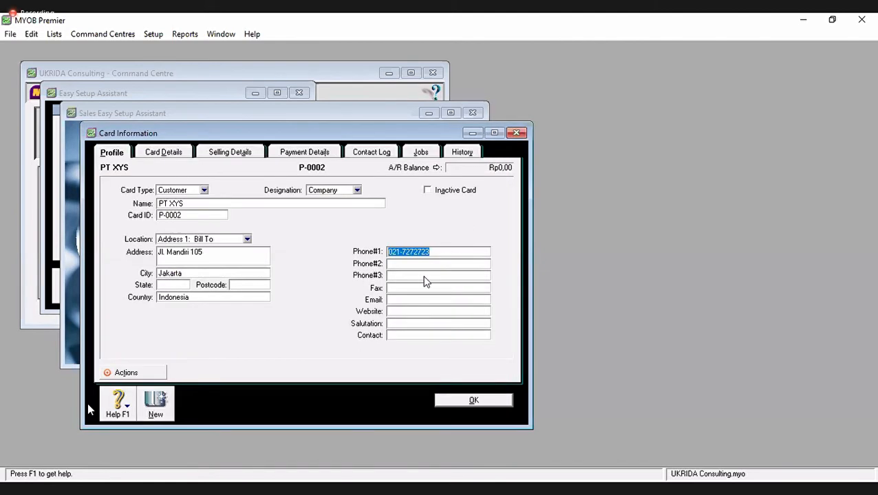
{"action": "left_click", "coordinate": [427, 298]}
{"action": "left_click", "coordinate": [424, 288]}
{"action": "key", "text": "ctrl+v"}
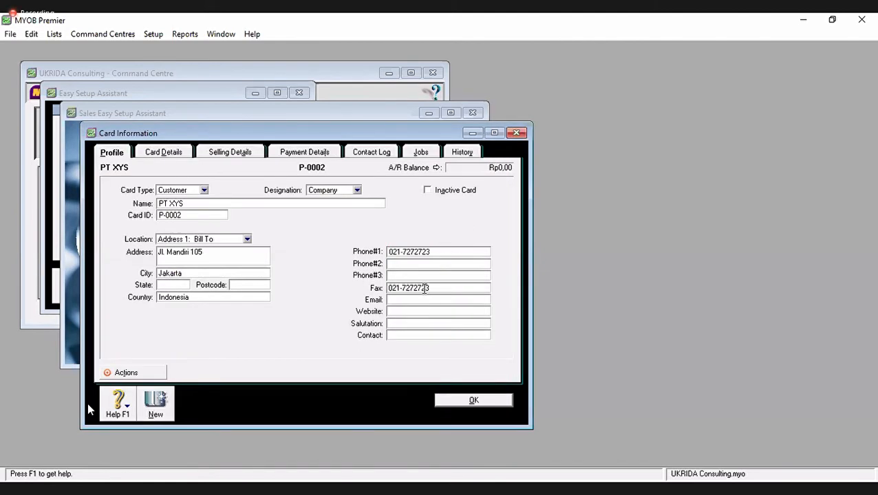
{"action": "key", "text": "BackSpace"}
{"action": "type", "text": "4INFO"}
{"action": "key", "text": "BackSpace"}
{"action": "key", "text": "BackSpace"}
{"action": "key", "text": "BackSpace"}
{"action": "key", "text": "BackSpace"}
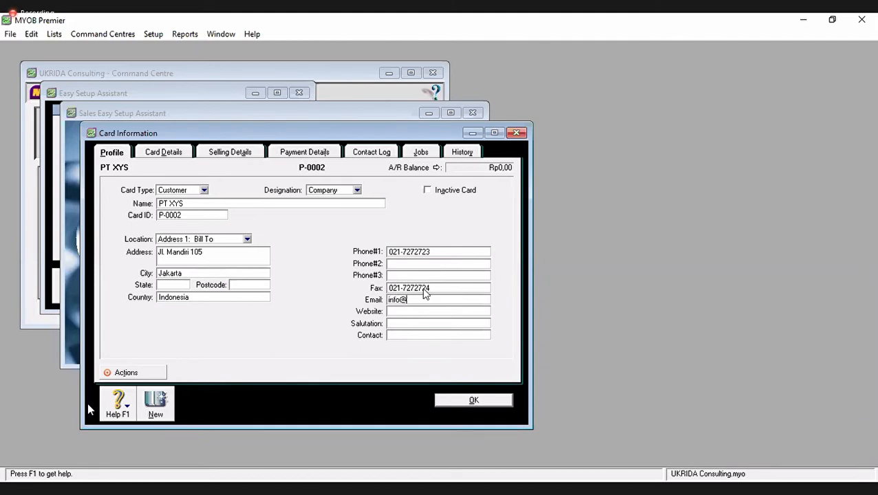
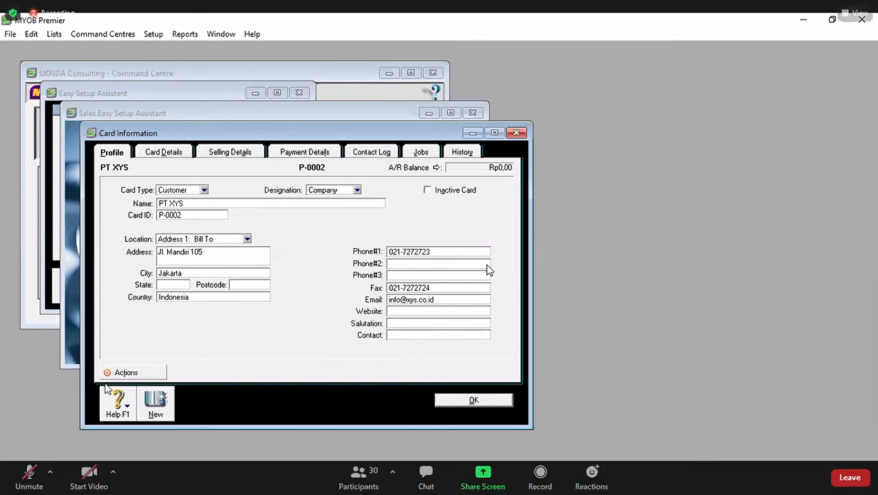
{"action": "type", "text": "www.xys.co.u"}
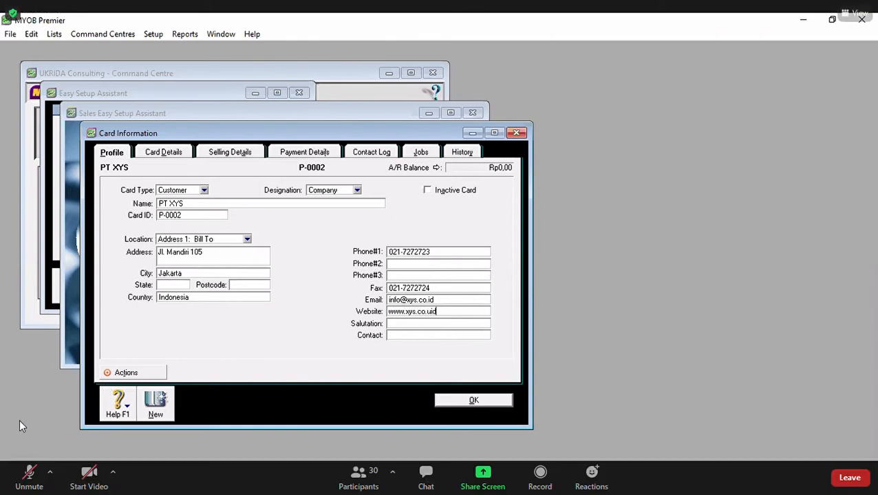
{"action": "key", "text": "BackSpace"}
{"action": "type", "text": "id"}
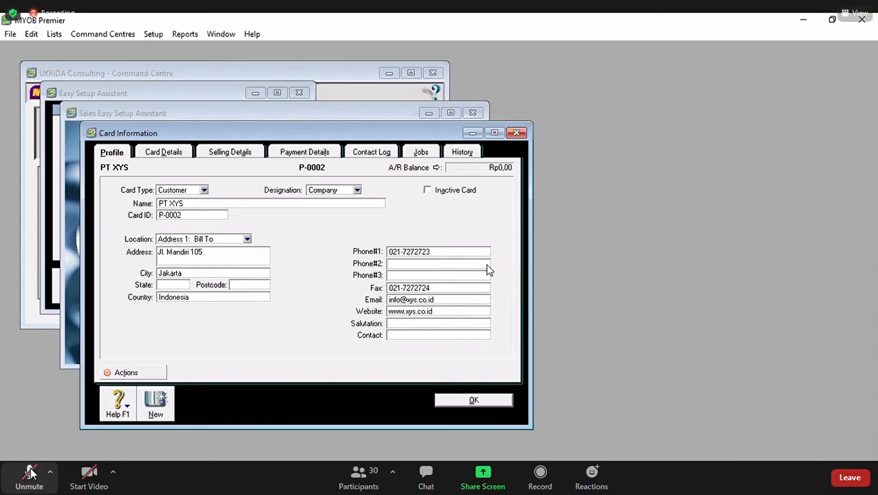
- Add the salutation and save the PT XYS card
{"action": "key", "text": "Tab"}
{"action": "type", "text": "Mr"}
{"action": "left_click", "coordinate": [29, 473]}
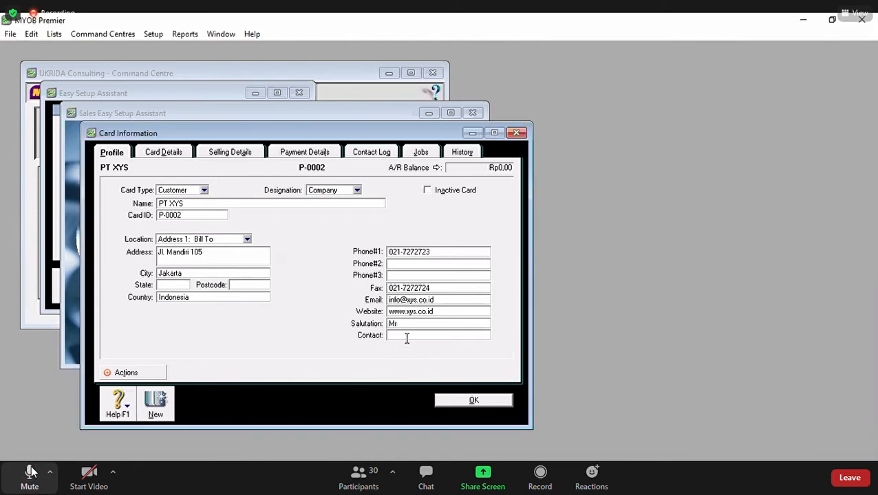
{"action": "left_click", "coordinate": [31, 472]}
{"action": "left_click", "coordinate": [31, 473]}
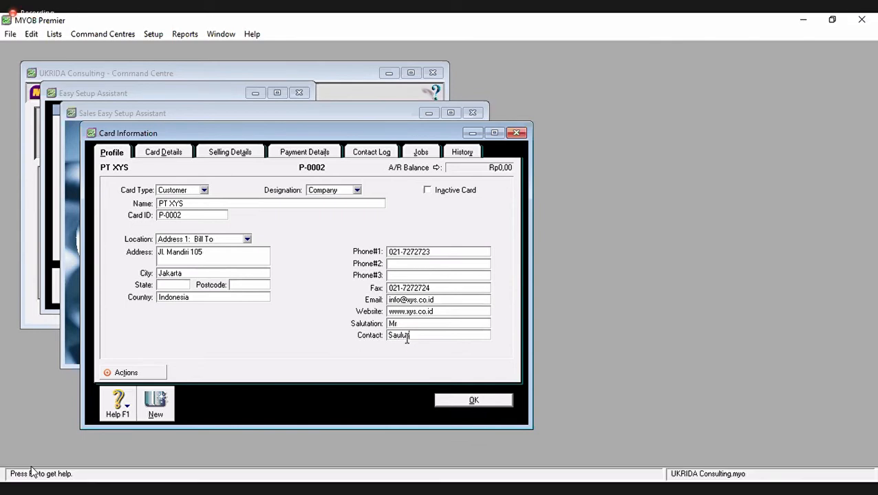
{"action": "type", "text": "s"}
{"action": "left_click", "coordinate": [474, 400]}
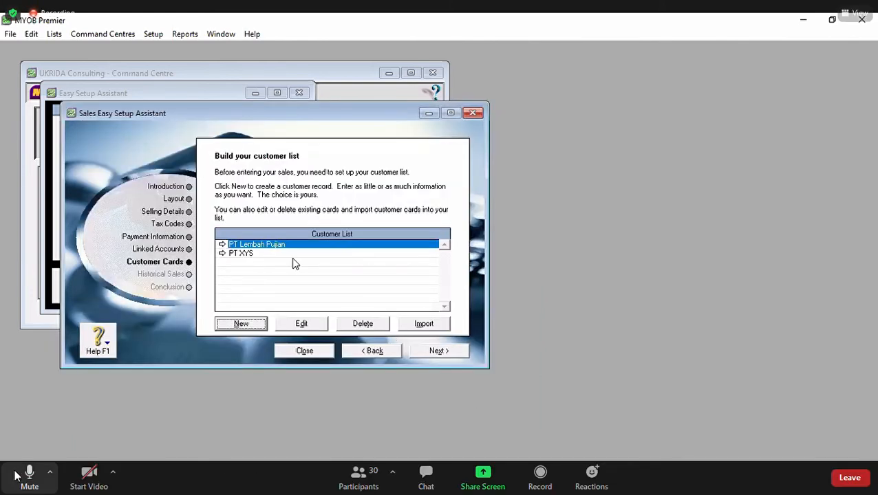
- Advance to the Historical Sales page, which shows Rp25.000.000 out of balance
{"action": "left_click", "coordinate": [29, 474]}
{"action": "left_click", "coordinate": [27, 474]}
{"action": "left_click", "coordinate": [29, 476]}
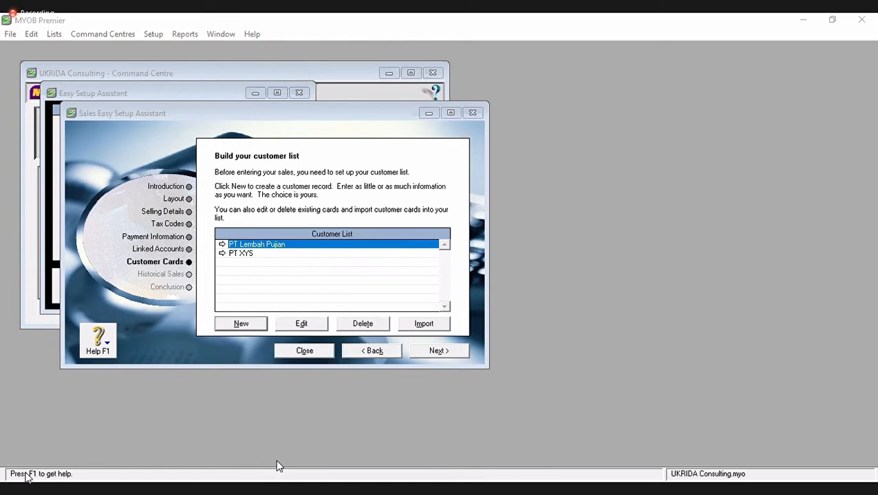
{"action": "left_click", "coordinate": [440, 352]}
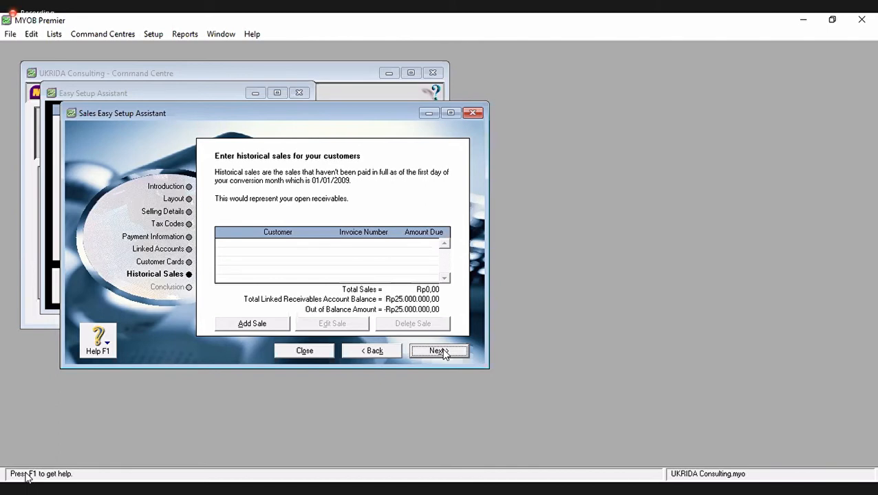
- Start a historical sale for PT Lembah Pujian dated 31/12/2009
{"action": "left_click", "coordinate": [256, 324]}
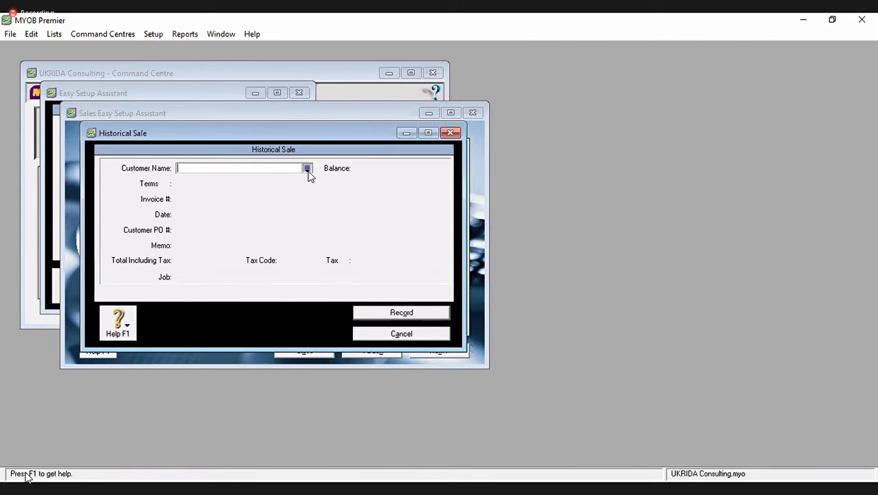
{"action": "left_click", "coordinate": [307, 170]}
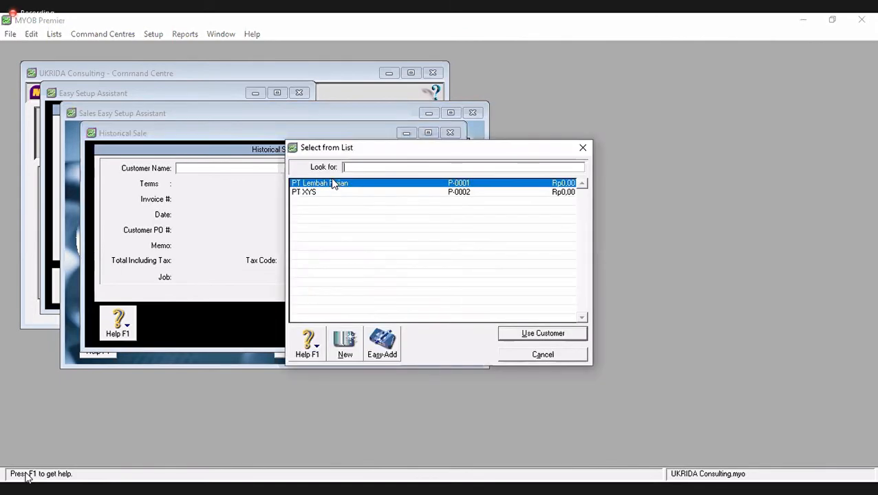
{"action": "double_click", "coordinate": [331, 183]}
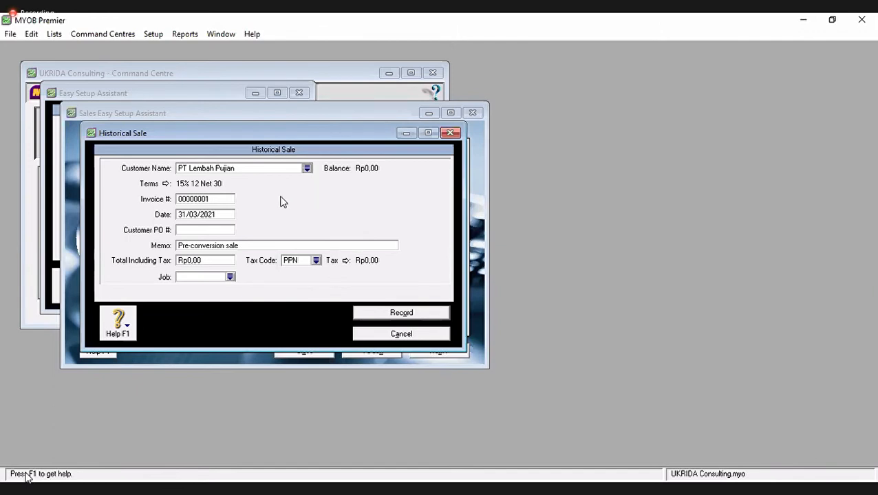
{"action": "left_click", "coordinate": [231, 216]}
{"action": "type", "text": "31/12/2019"}
{"action": "key", "text": "Tab"}
{"action": "left_click", "coordinate": [230, 215]}
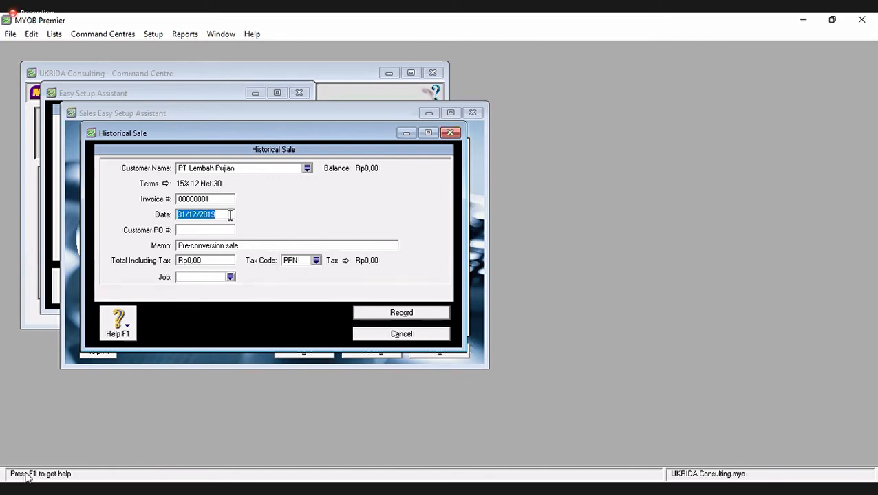
{"action": "type", "text": "31/12/2009"}
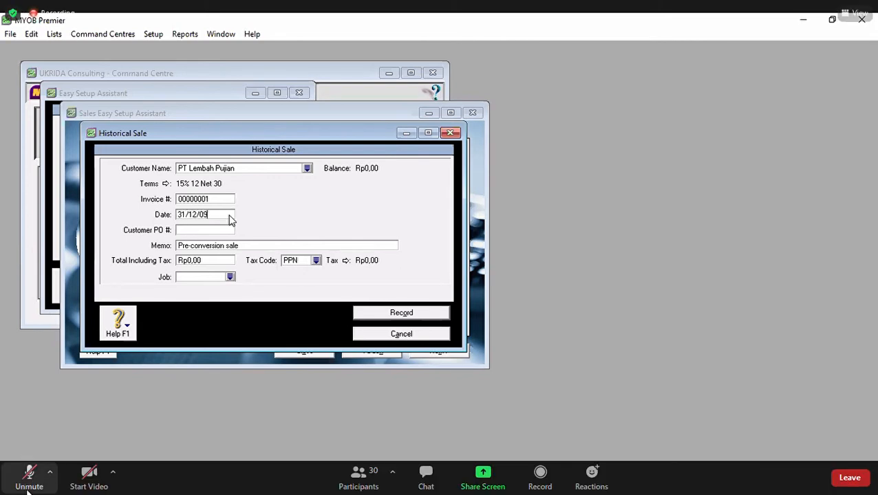
{"action": "key", "text": "Tab"}
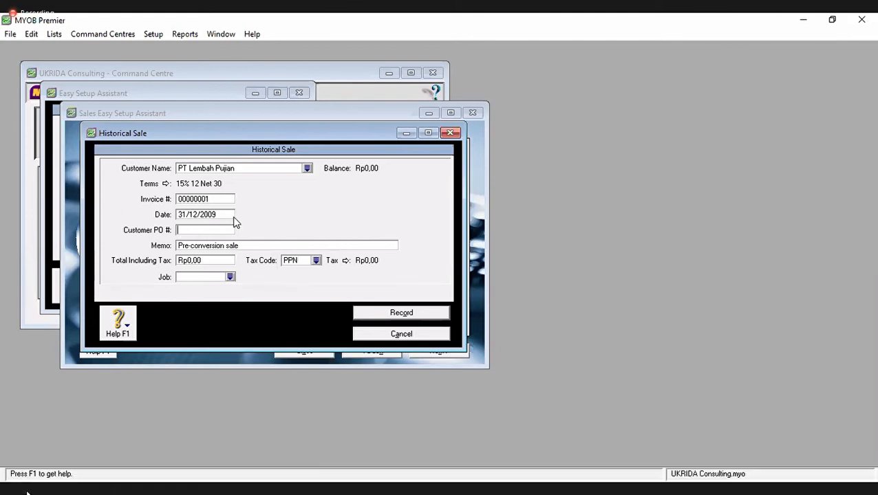
- Enter a Rp15.000.000 total including tax and record the sale
{"action": "left_click", "coordinate": [231, 261]}
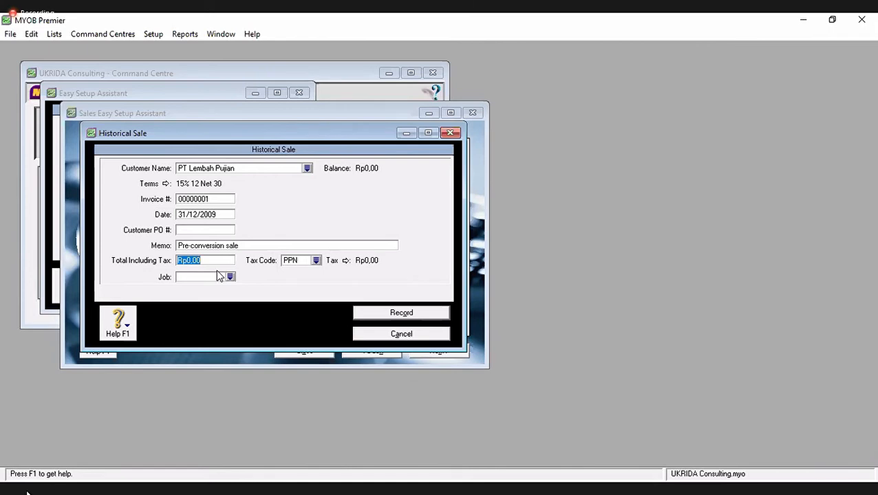
{"action": "type", "text": "14"}
{"action": "key", "text": "BackSpace"}
{"action": "type", "text": "5.000.000"}
{"action": "key", "text": "Tab"}
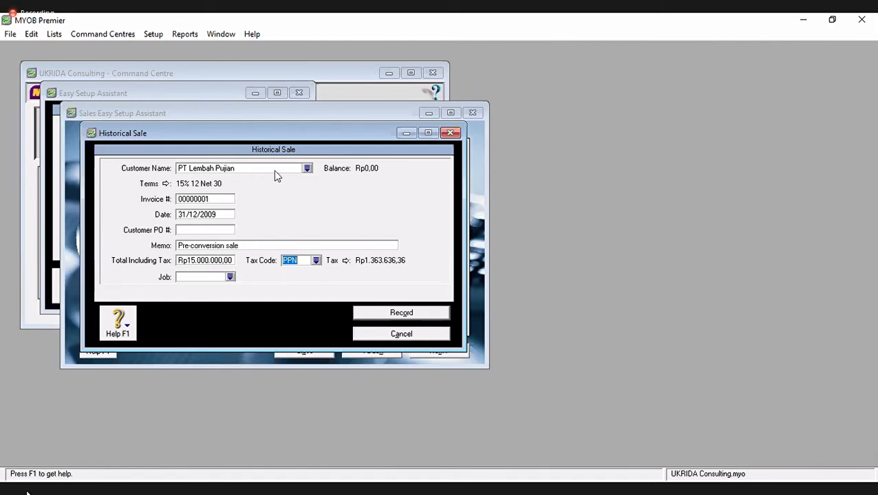
{"action": "left_click_drag", "start_coordinate": [293, 130], "coordinate": [299, 128]}
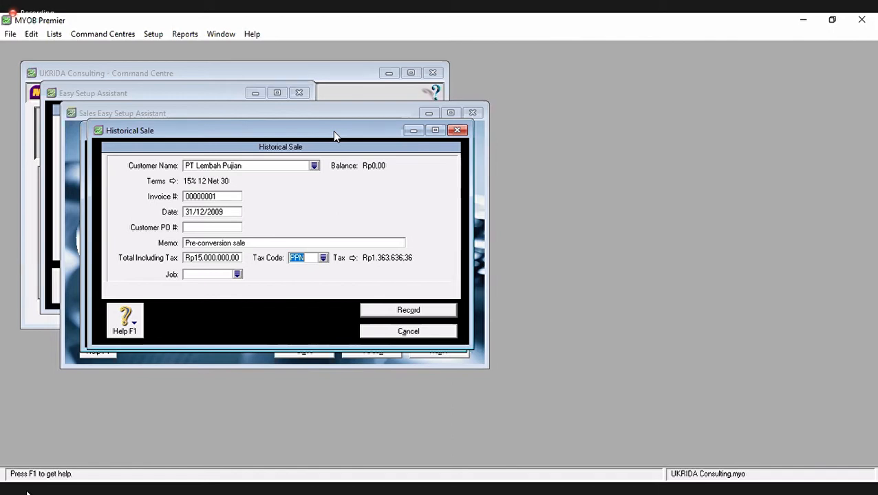
{"action": "left_click_drag", "start_coordinate": [333, 131], "coordinate": [345, 143]}
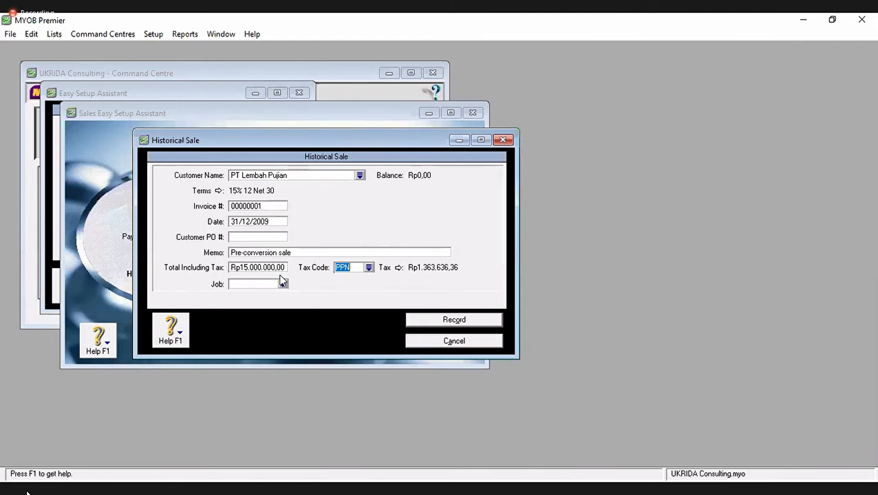
{"action": "left_click", "coordinate": [421, 324]}
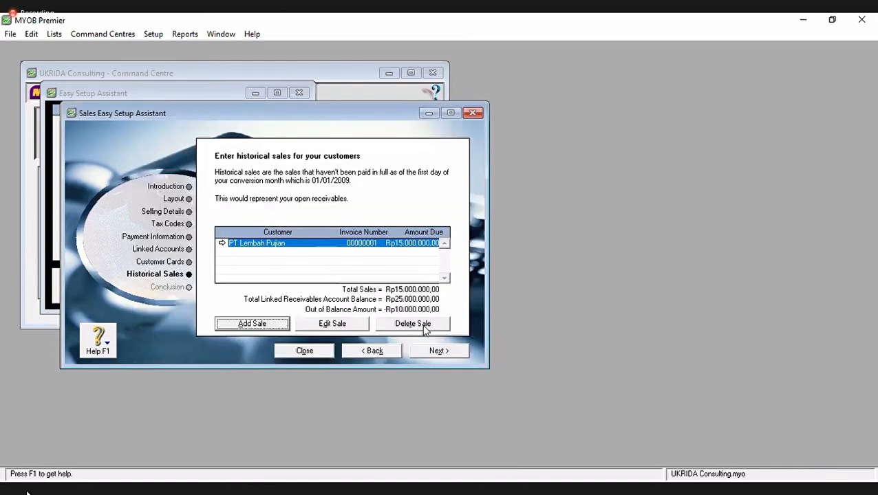
- Add a historical sale for PT XYS and enter its total including tax
{"action": "left_click", "coordinate": [248, 328]}
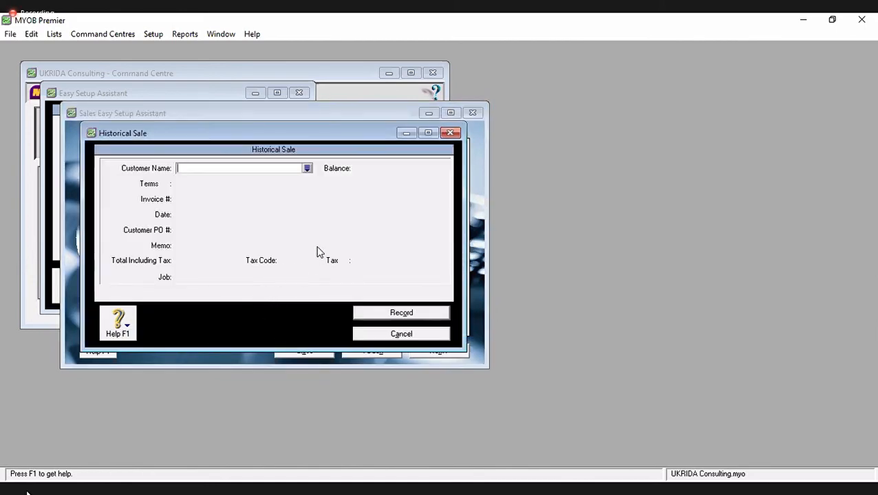
{"action": "left_click", "coordinate": [307, 168]}
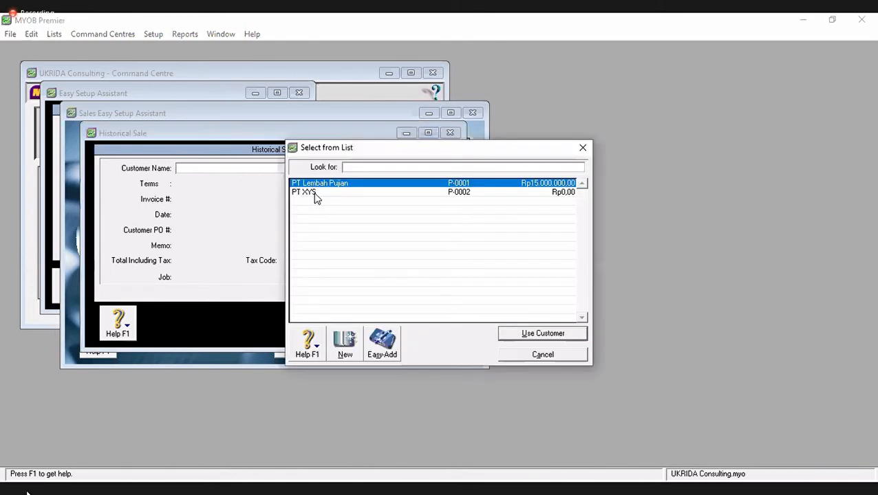
{"action": "left_click", "coordinate": [315, 193]}
{"action": "double_click", "coordinate": [315, 195]}
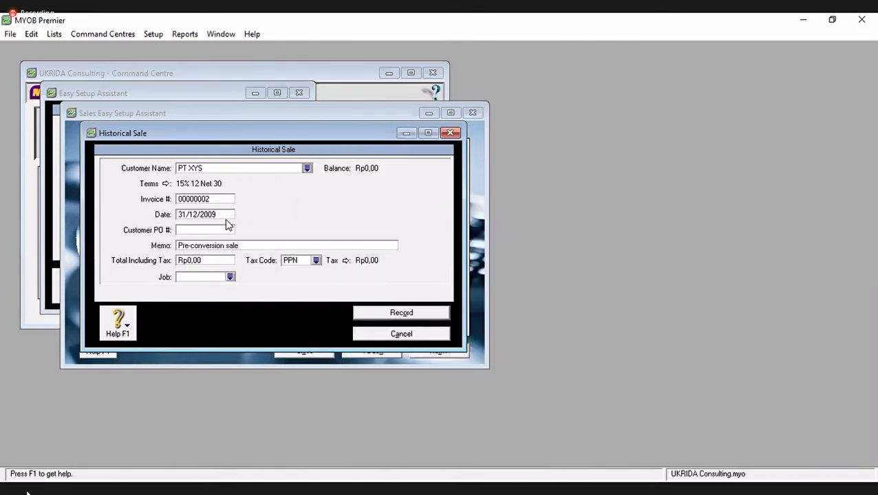
{"action": "left_click", "coordinate": [225, 260]}
{"action": "type", "text": "1000000"}
{"action": "key", "text": "Tab"}
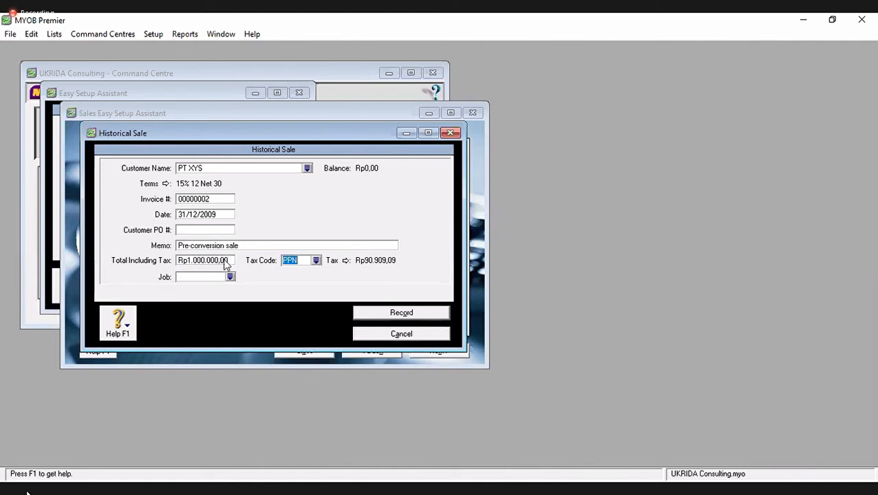
- Correct the total to Rp10.000.000, record the sale and move to the Conclusion
{"action": "left_click", "coordinate": [226, 265]}
{"action": "left_click", "coordinate": [205, 269]}
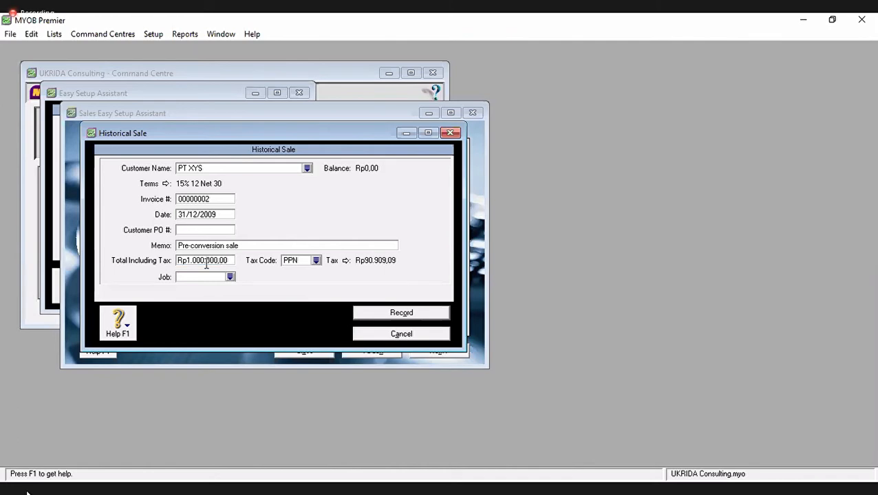
{"action": "type", "text": "0"}
{"action": "key", "text": "Tab"}
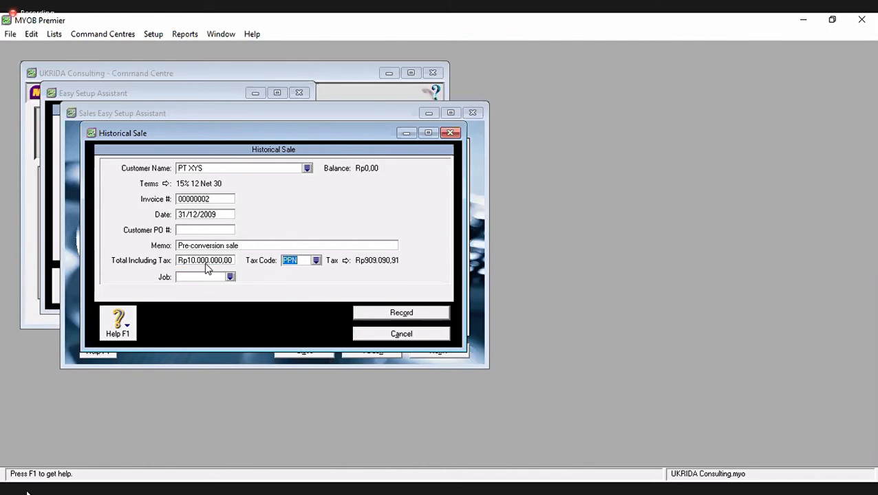
{"action": "left_click", "coordinate": [406, 319]}
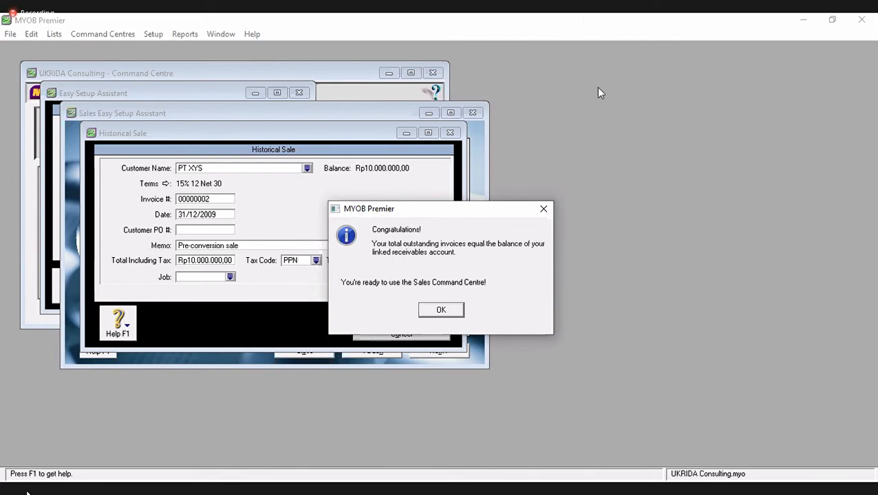
{"action": "left_click", "coordinate": [458, 311]}
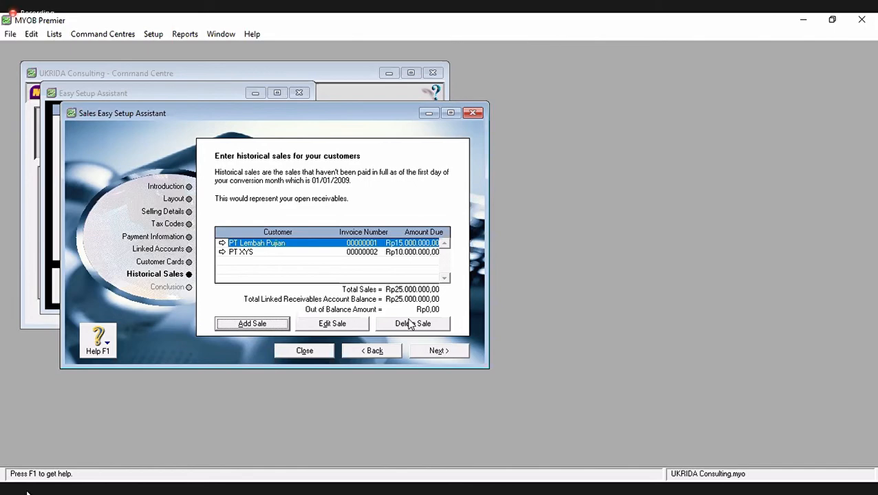
{"action": "left_click", "coordinate": [440, 350]}
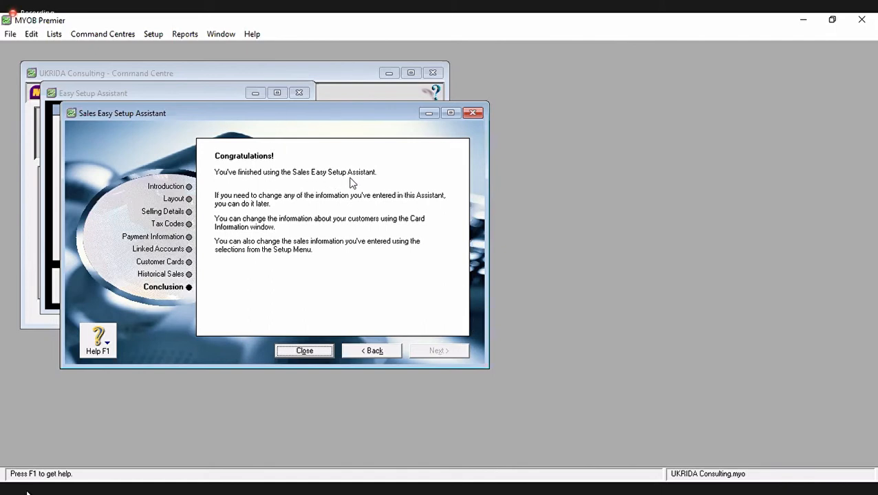
- Close the sales setup assistant and open the Purchases setup assistant
{"action": "left_click", "coordinate": [301, 353]}
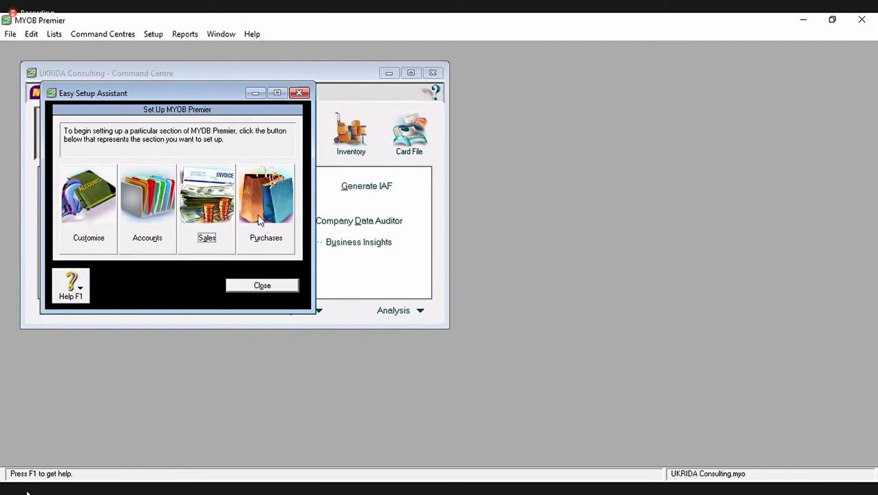
{"action": "left_click", "coordinate": [263, 240]}
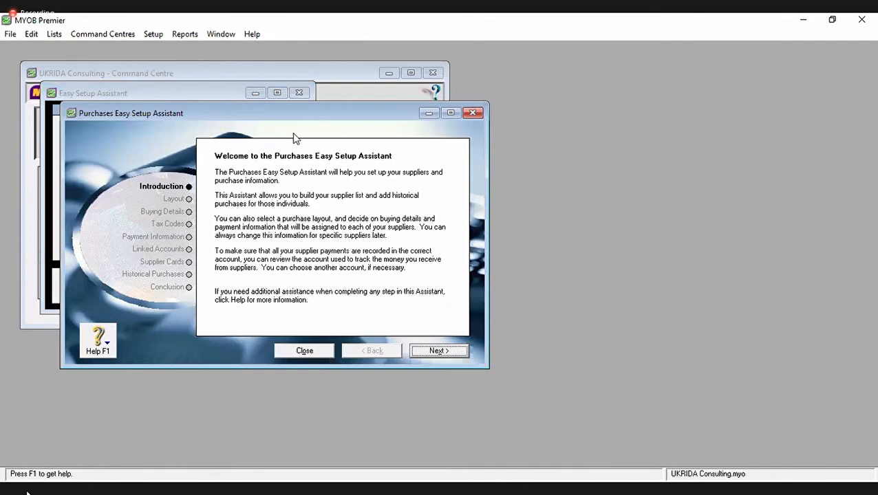
- Choose No Default as the purchase layout and continue to Buying Details
{"action": "left_click_drag", "start_coordinate": [324, 117], "coordinate": [329, 117]}
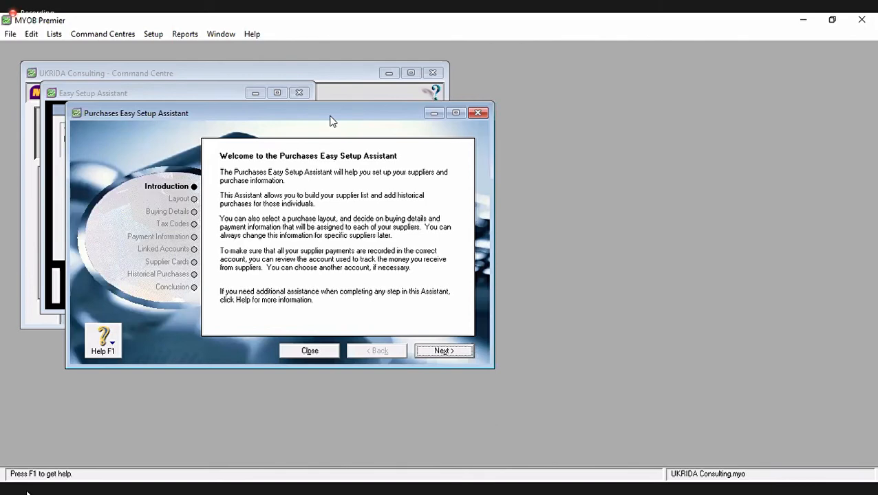
{"action": "left_click_drag", "start_coordinate": [330, 121], "coordinate": [317, 128]}
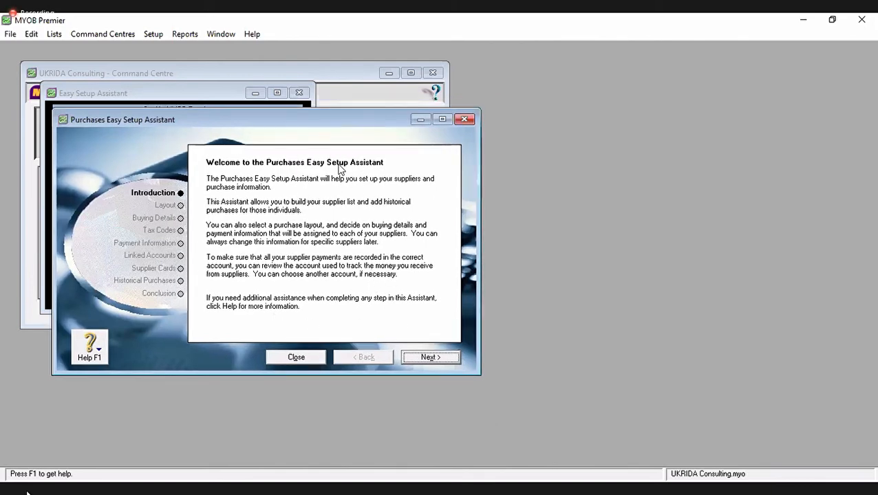
{"action": "left_click", "coordinate": [419, 359]}
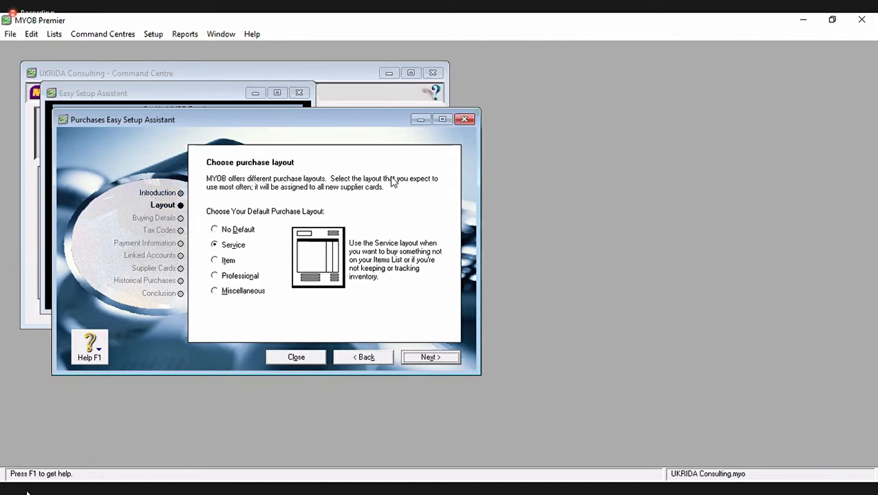
{"action": "left_click", "coordinate": [236, 231]}
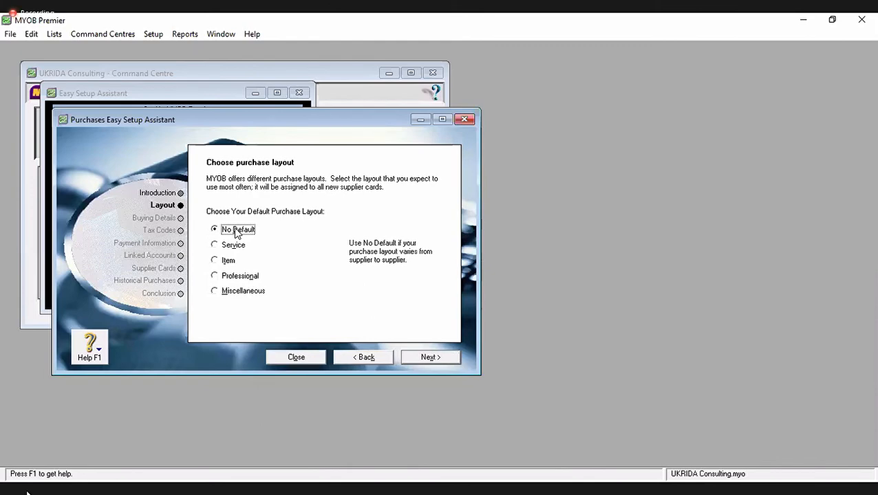
{"action": "left_click", "coordinate": [430, 359]}
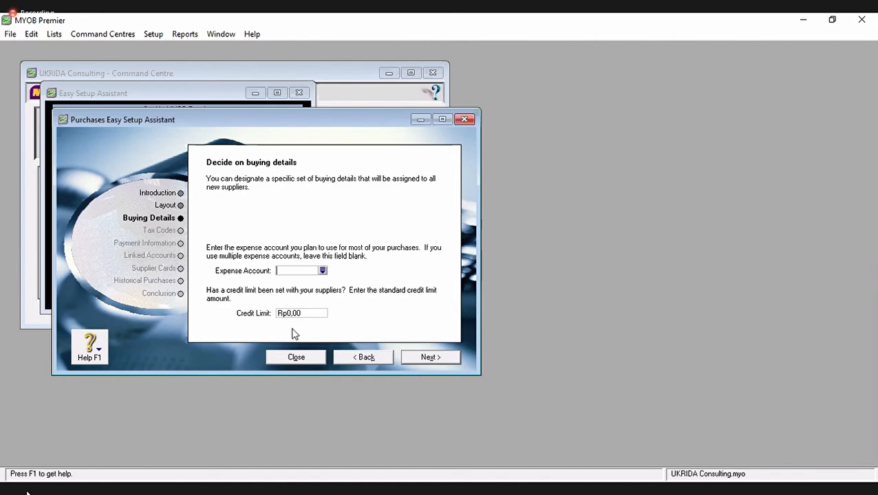
- Make PPN both the suppliers' tax code and the freight tax code
{"action": "left_click", "coordinate": [422, 358]}
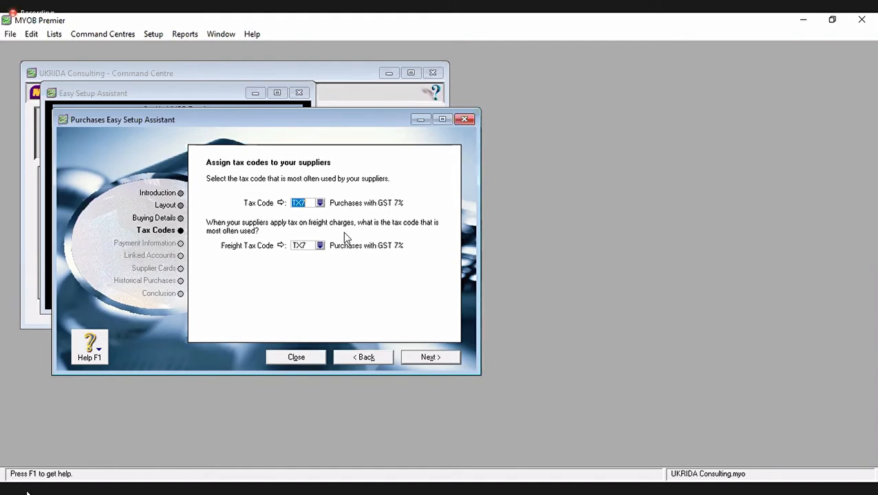
{"action": "left_click", "coordinate": [320, 204]}
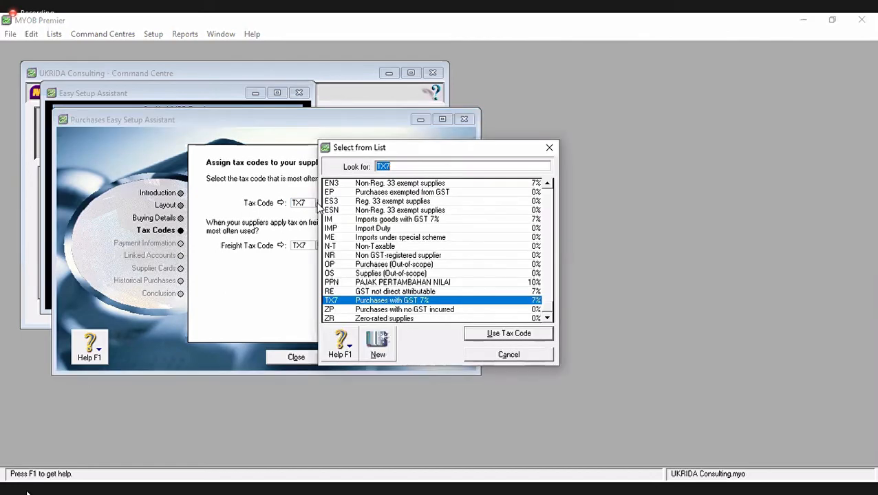
{"action": "type", "text": "ppn"}
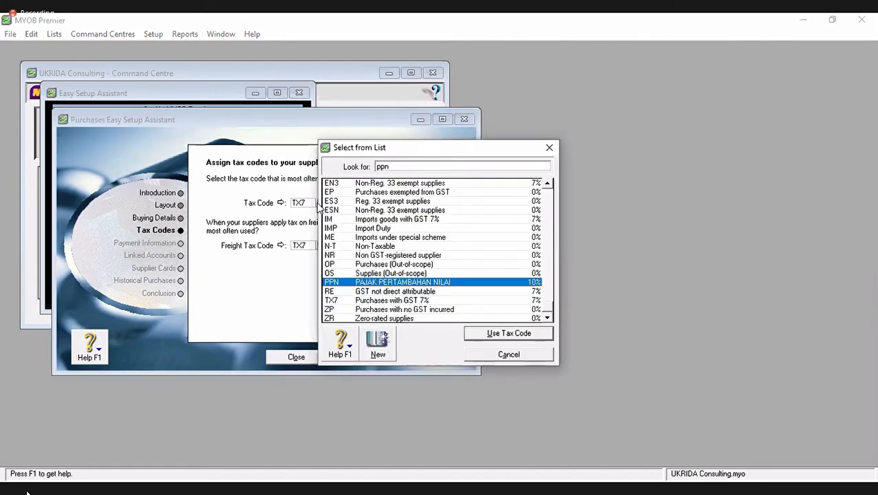
{"action": "left_click", "coordinate": [408, 292]}
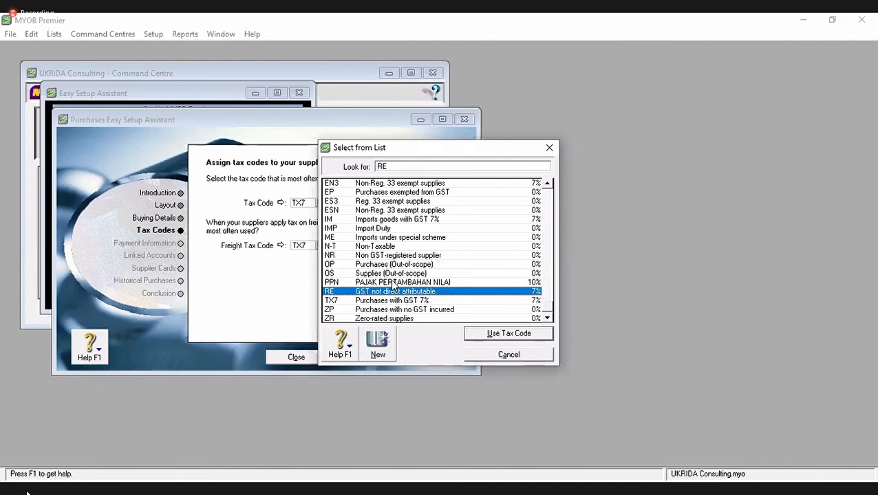
{"action": "left_click", "coordinate": [392, 283]}
{"action": "double_click", "coordinate": [374, 282]}
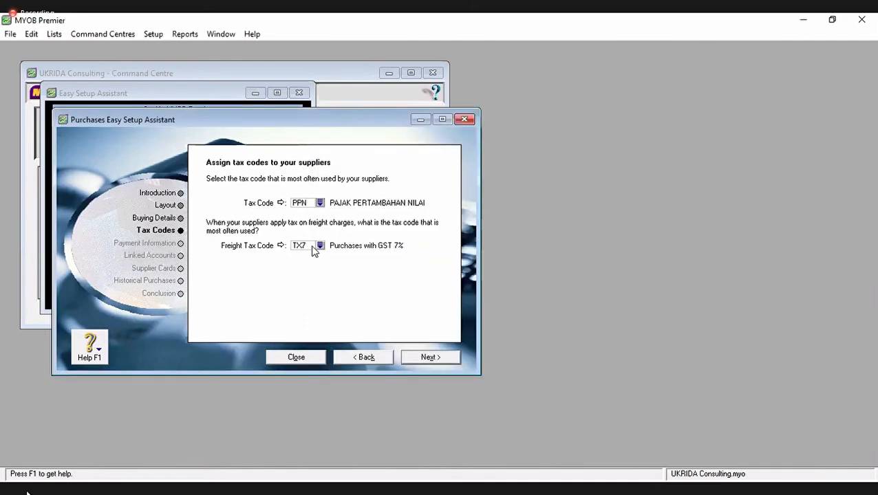
{"action": "left_click", "coordinate": [313, 248]}
{"action": "type", "text": "PPN"}
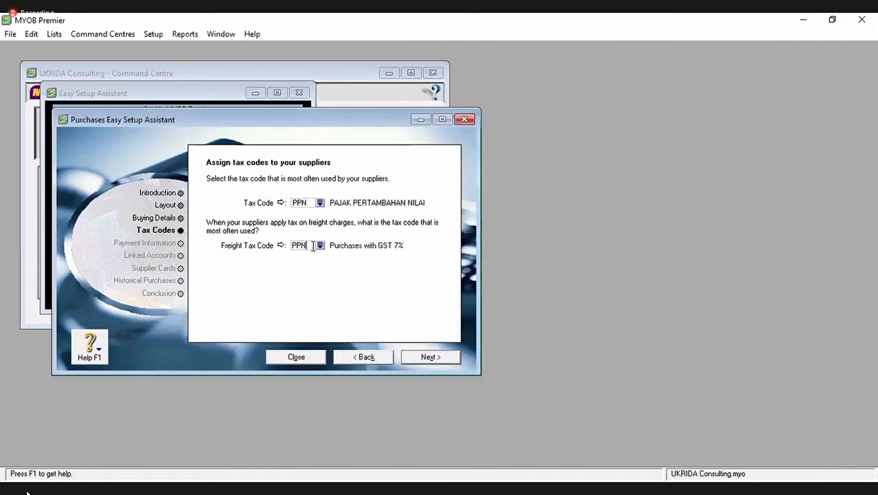
{"action": "key", "text": "Tab"}
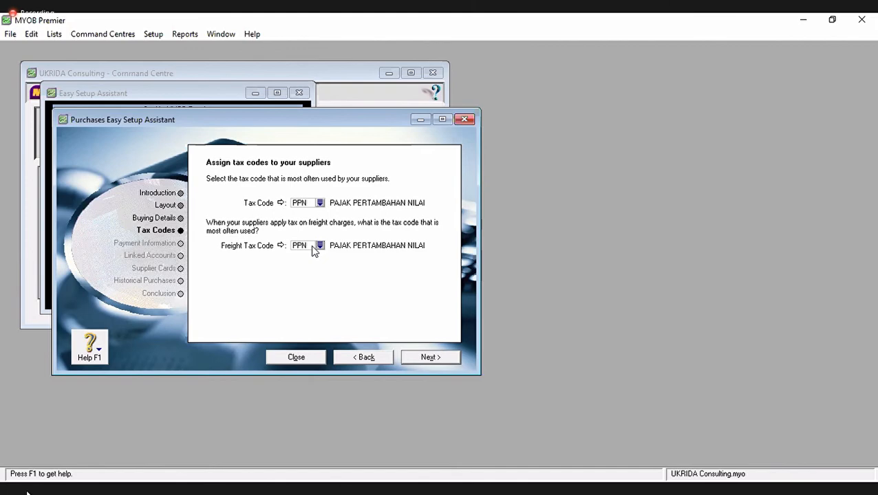
{"action": "left_click", "coordinate": [415, 358]}
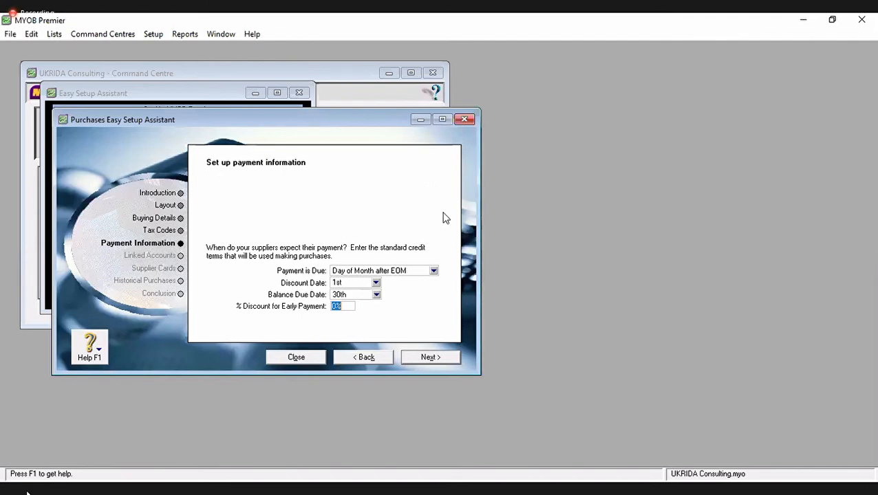
- Make supplier bills due in a given 20 days and continue to Linked Accounts
{"action": "left_click", "coordinate": [434, 272]}
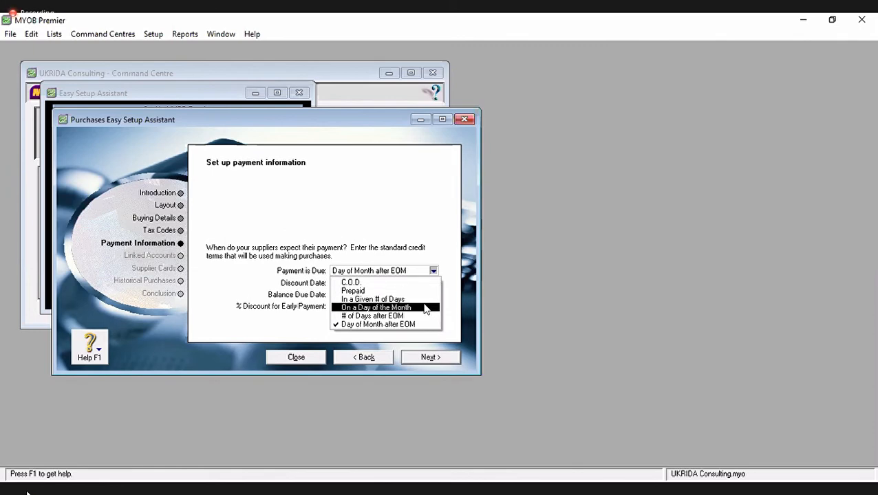
{"action": "left_click", "coordinate": [375, 300]}
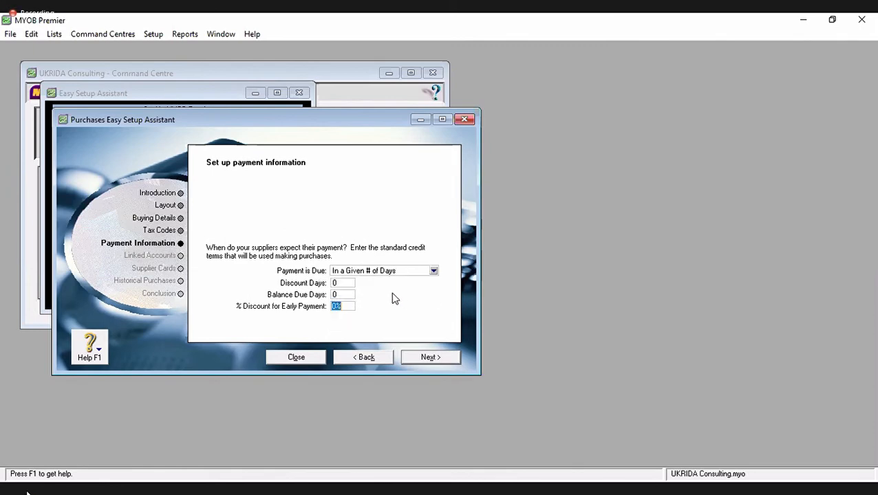
{"action": "left_click", "coordinate": [348, 295]}
{"action": "type", "text": "20"}
{"action": "key", "text": "Tab"}
{"action": "left_click", "coordinate": [432, 108]}
{"action": "left_click", "coordinate": [428, 358]}
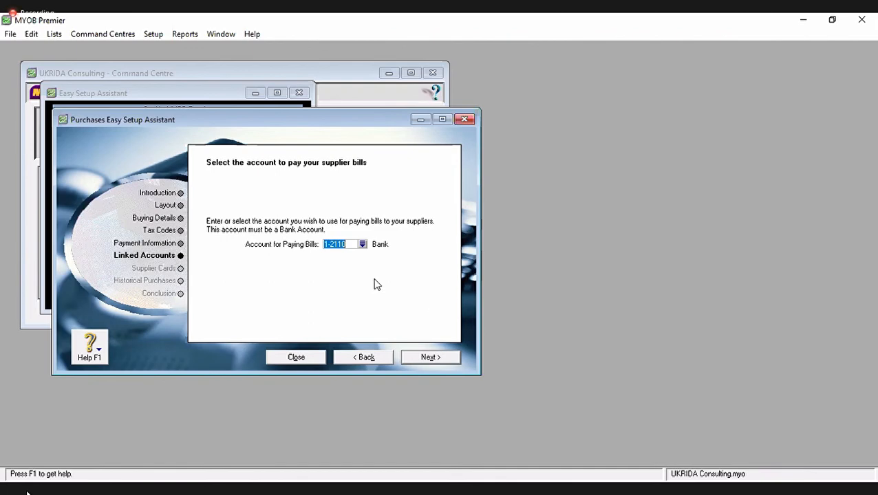
- On the Supplier Cards page, start a new card named CV. Gunung Merapi with card ID S-001
{"action": "left_click", "coordinate": [440, 358]}
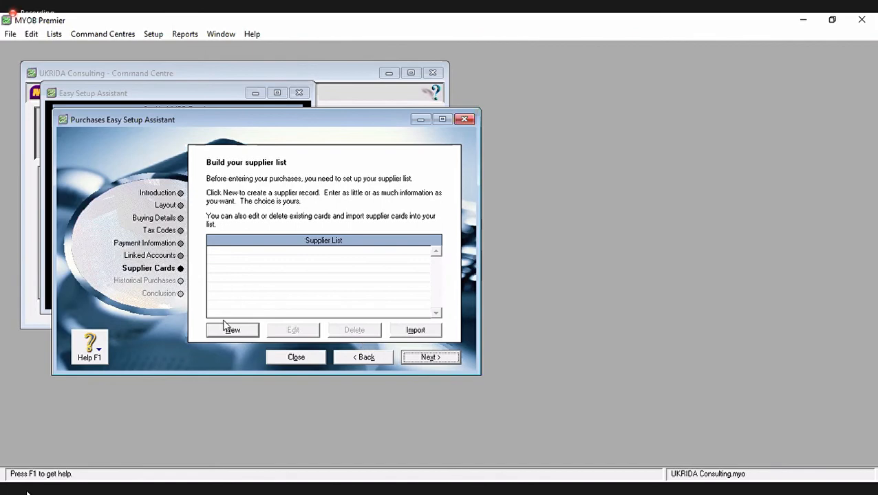
{"action": "left_click", "coordinate": [251, 330]}
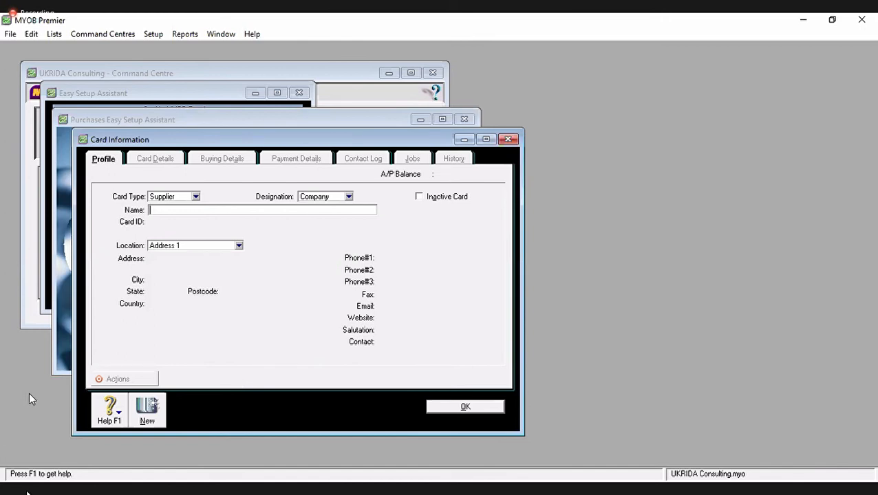
{"action": "key", "text": "alt+Tab"}
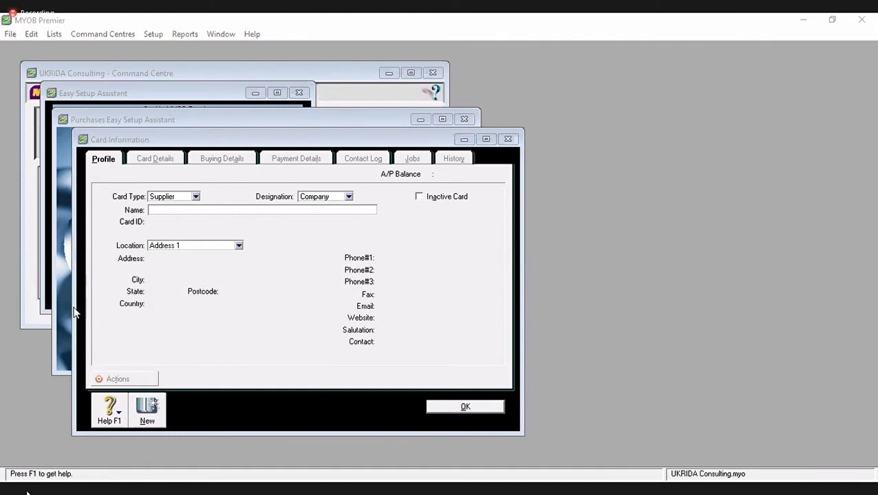
{"action": "left_click", "coordinate": [166, 211]}
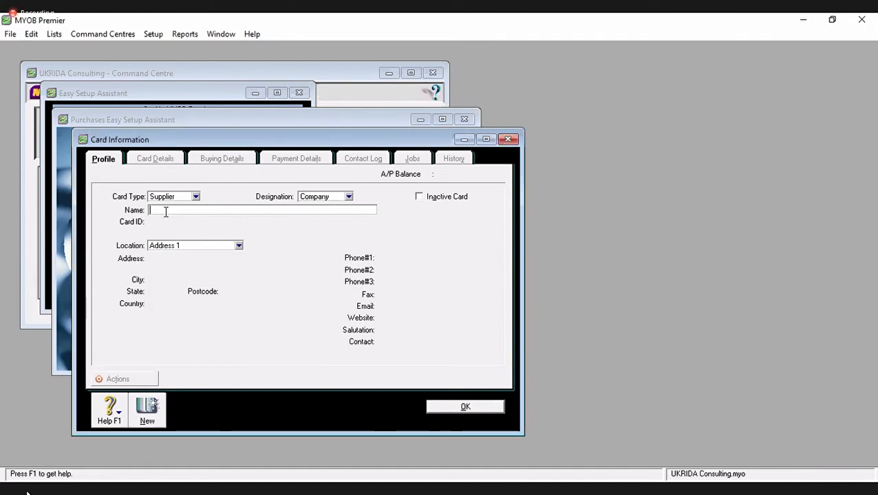
{"action": "type", "text": "CV. Gunung Me"}
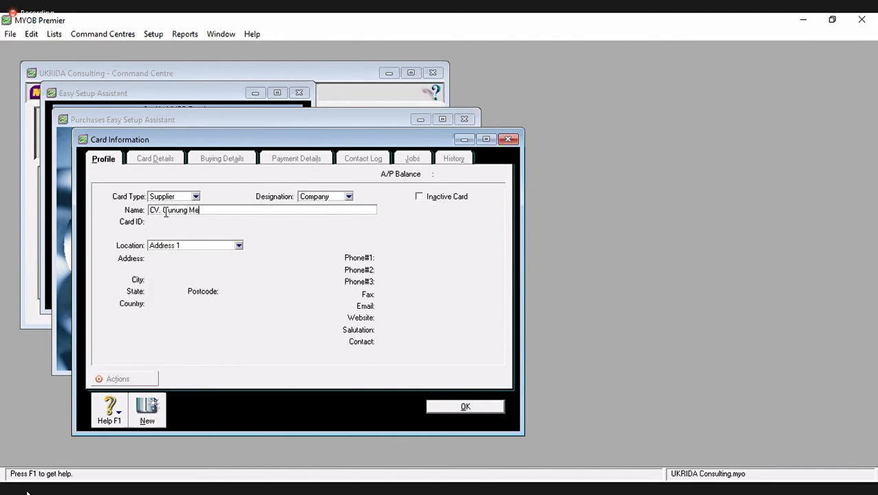
{"action": "type", "text": "rapi"}
{"action": "key", "text": "Tab"}
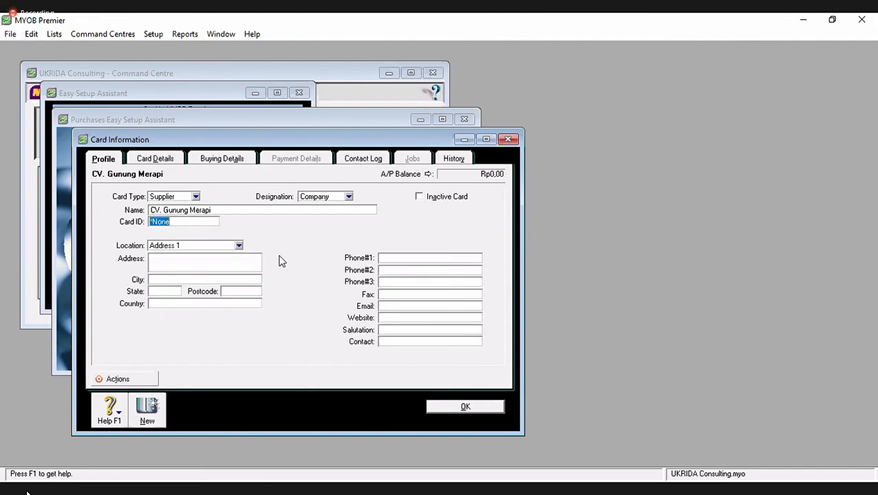
{"action": "type", "text": "S-001"}
{"action": "key", "text": "Tab"}
{"action": "key", "text": "Tab"}
{"action": "key", "text": "Tab"}
- Fill in the supplier's Address 1 street address, city Jakarta and country Indonesia
{"action": "left_click", "coordinate": [188, 246]}
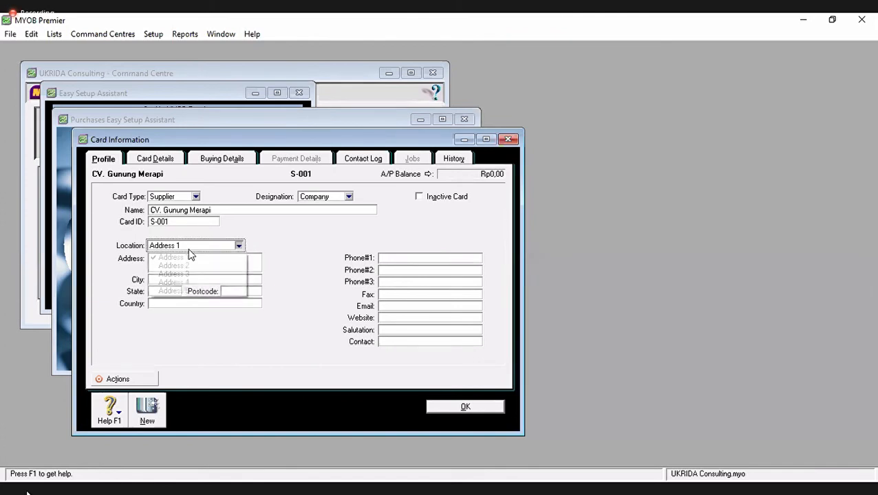
{"action": "left_click", "coordinate": [251, 244]}
{"action": "left_click", "coordinate": [235, 270]}
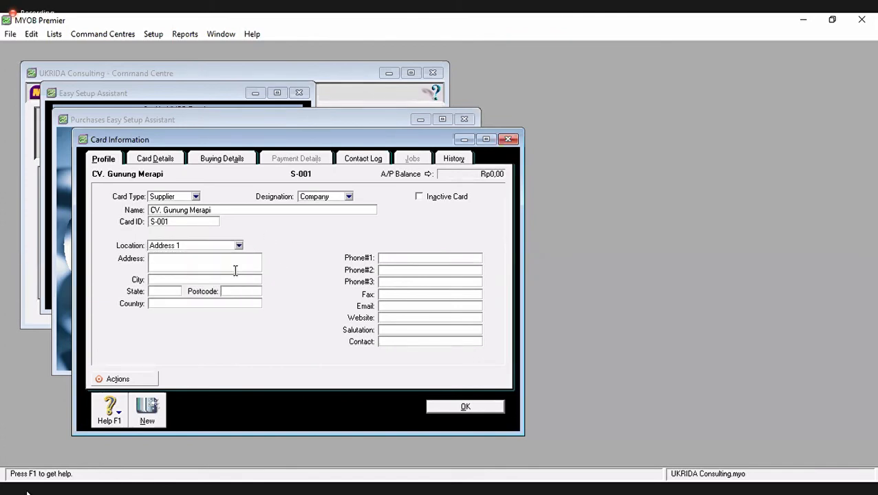
{"action": "left_click", "coordinate": [234, 276]}
{"action": "type", "text": "Jakarta"}
{"action": "key", "text": "Tab"}
{"action": "key", "text": "Tab"}
{"action": "type", "text": "Indonesia"}
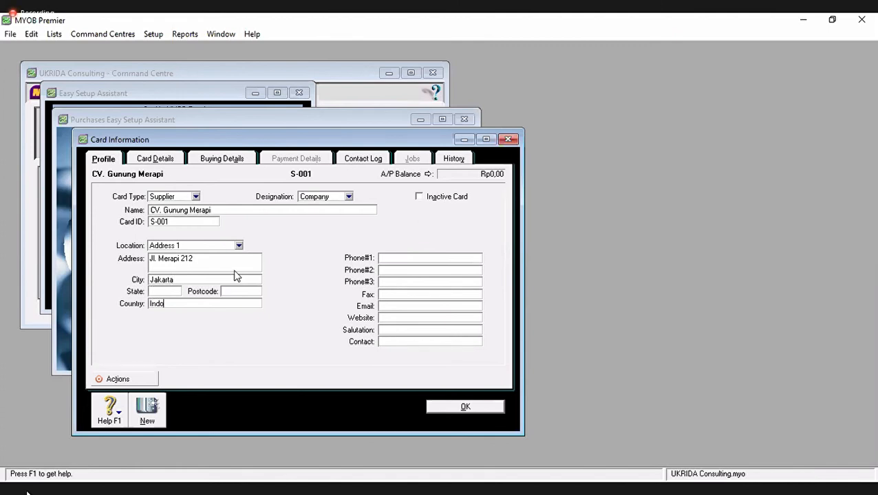
{"action": "key", "text": "BackSpace"}
{"action": "key", "text": "BackSpace"}
{"action": "key", "text": "BackSpace"}
{"action": "type", "text": "sia"}
- Add the phone number, salutation Mr. and the contact person's name, then start a blank card
{"action": "left_click", "coordinate": [408, 258]}
{"action": "key", "text": "Tab"}
{"action": "key", "text": "Tab"}
{"action": "key", "text": "Tab"}
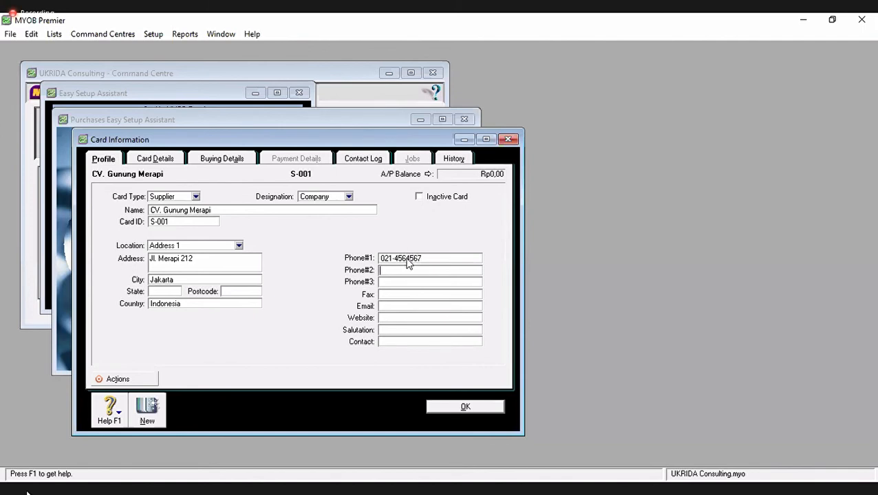
{"action": "key", "text": "Tab"}
{"action": "key", "text": "Tab"}
{"action": "key", "text": "Tab"}
{"action": "type", "text": "Mr."}
{"action": "key", "text": "Tab"}
{"action": "type", "text": "Lukas"}
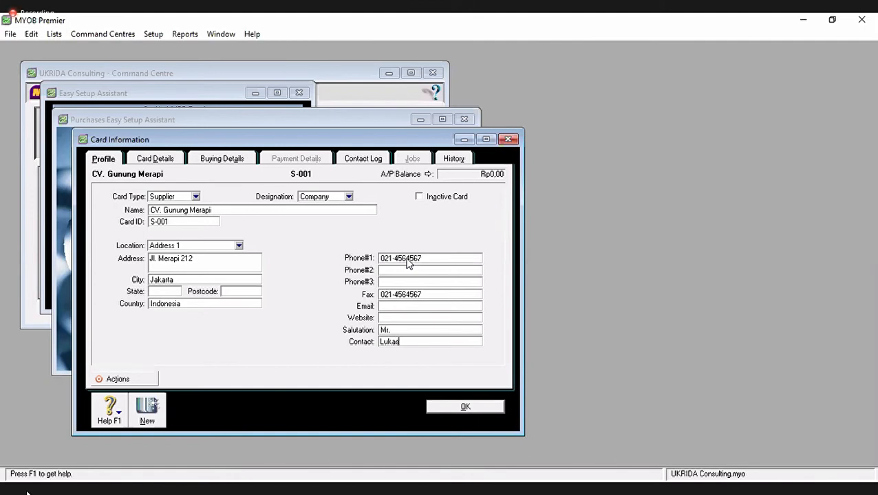
{"action": "left_click", "coordinate": [146, 407]}
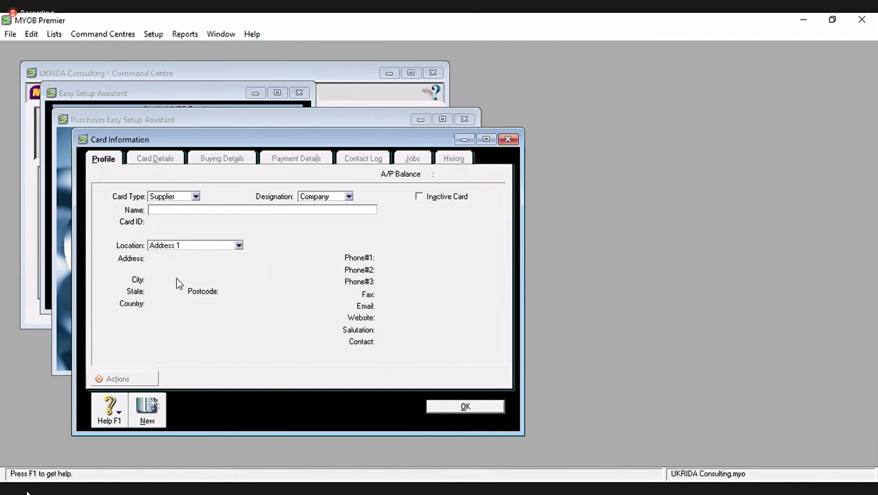
- Enter supplier PT. Dunia Taman (DUTA) as card S-002 with its street address in Jakarta
{"action": "type", "text": "PT. Du"}
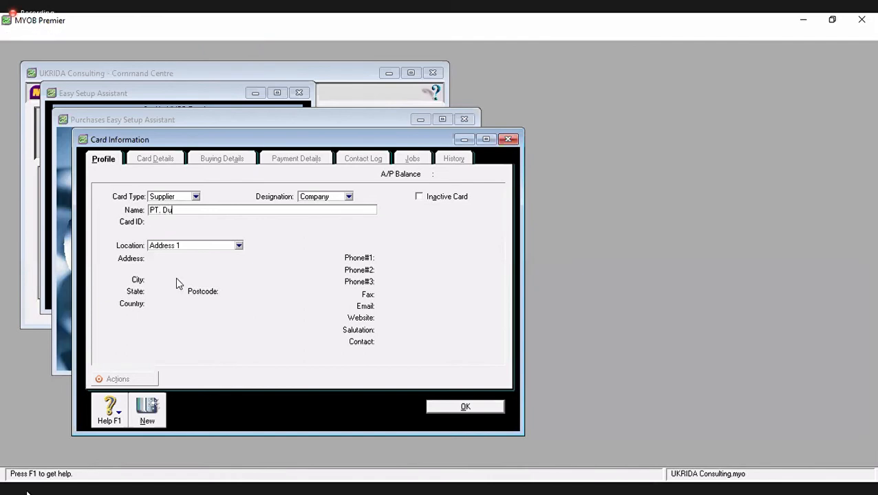
{"action": "type", "text": "nia Taman ("}
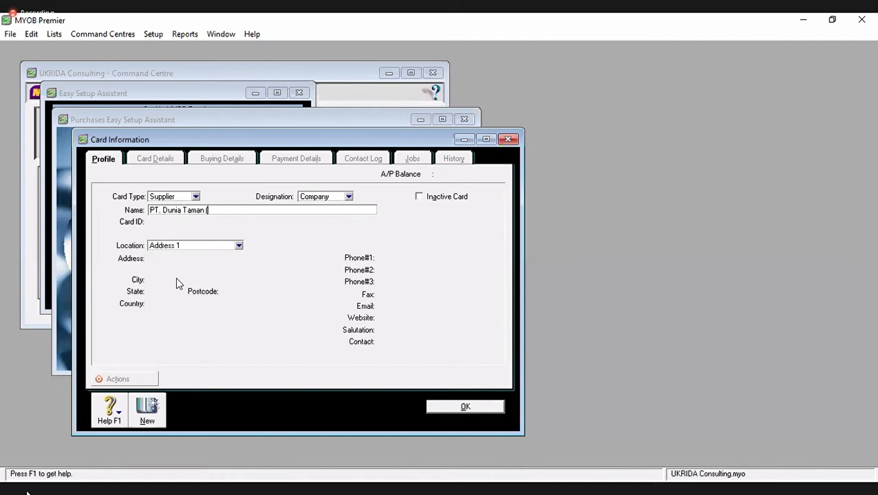
{"action": "type", "text": "DUTA)"}
{"action": "key", "text": "Tab"}
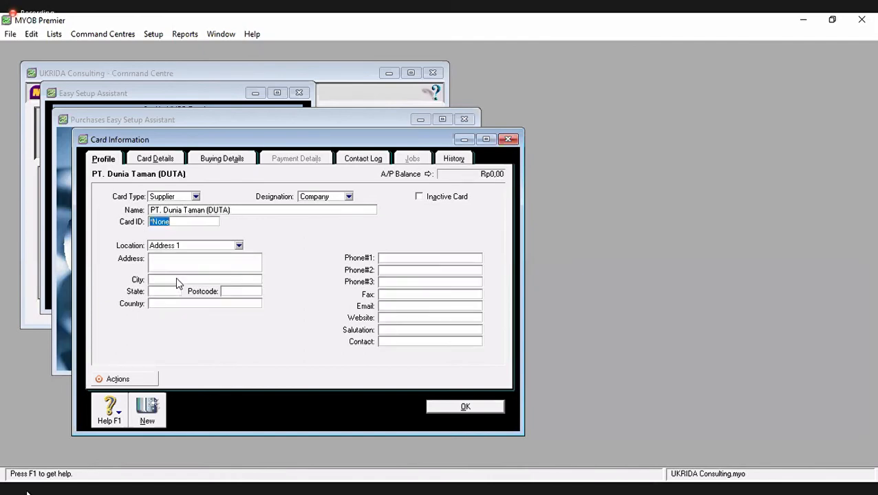
{"action": "type", "text": "S-002"}
{"action": "key", "text": "Tab"}
{"action": "left_click", "coordinate": [171, 260]}
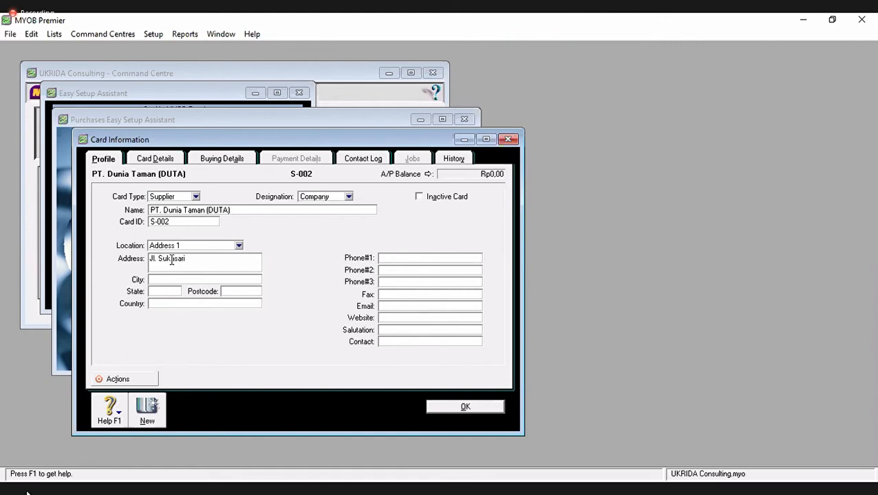
{"action": "key", "text": "Tab"}
{"action": "type", "text": "Jakarta"}
{"action": "key", "text": "Tab"}
{"action": "key", "text": "Tab"}
{"action": "key", "text": "Tab"}
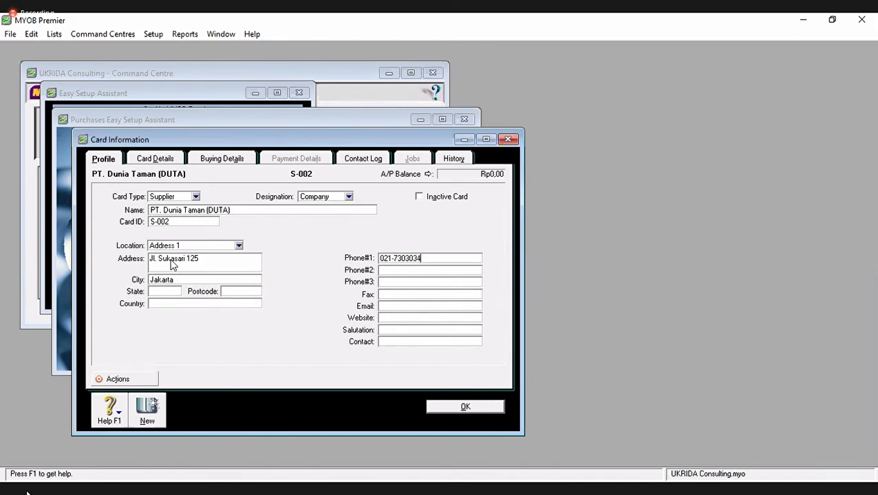
- Enter the phone number, and a fax number copied from it with the last digit changed to 5
{"action": "key", "text": "shift+Left"}
{"action": "key", "text": "shift+Left"}
{"action": "key", "text": "shift+Left"}
{"action": "key", "text": "shift+Left"}
{"action": "key", "text": "shift+Left"}
{"action": "key", "text": "shift+Left"}
{"action": "key", "text": "shift+Left"}
{"action": "key", "text": "shift+Left"}
{"action": "key", "text": "shift+Left"}
{"action": "key", "text": "shift+Left"}
{"action": "key", "text": "ctrl+c"}
{"action": "key", "text": "Tab"}
{"action": "key", "text": "Tab"}
{"action": "key", "text": "Tab"}
{"action": "key", "text": "ctrl+v"}
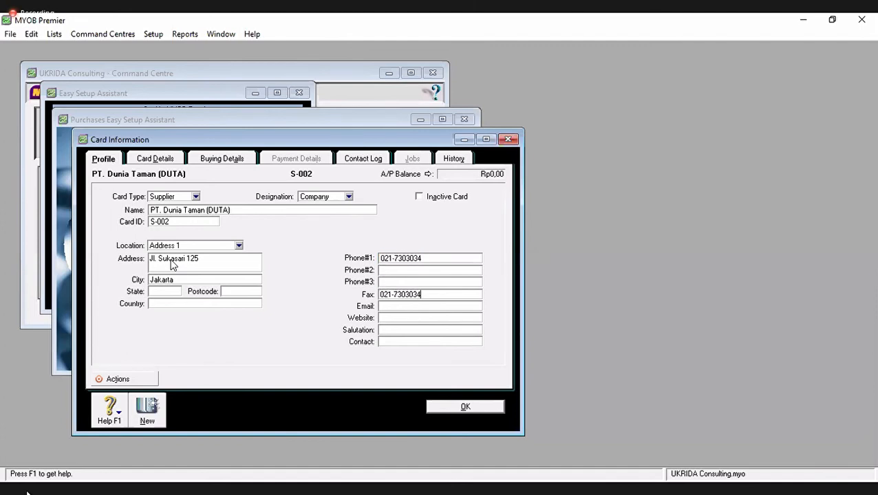
{"action": "key", "text": "BackSpace"}
{"action": "type", "text": "5"}
{"action": "key", "text": "Tab"}
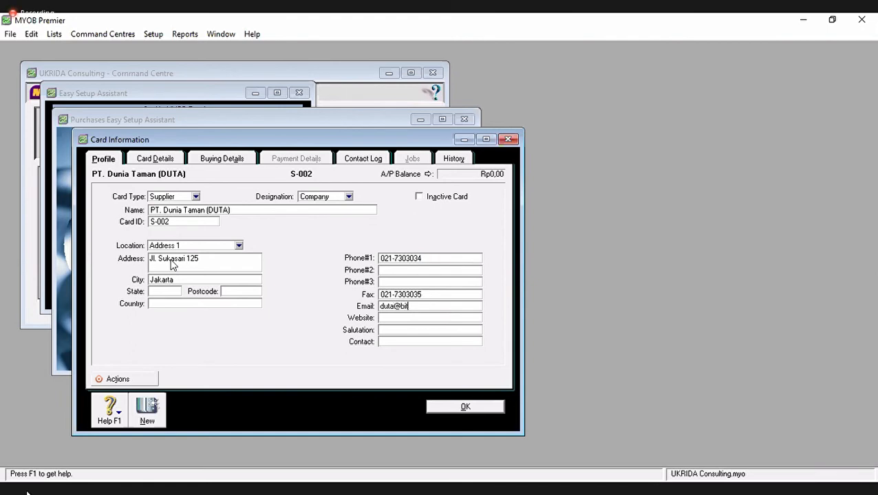
{"action": "key", "text": "Tab"}
{"action": "type", "text": "www.duta.net"}
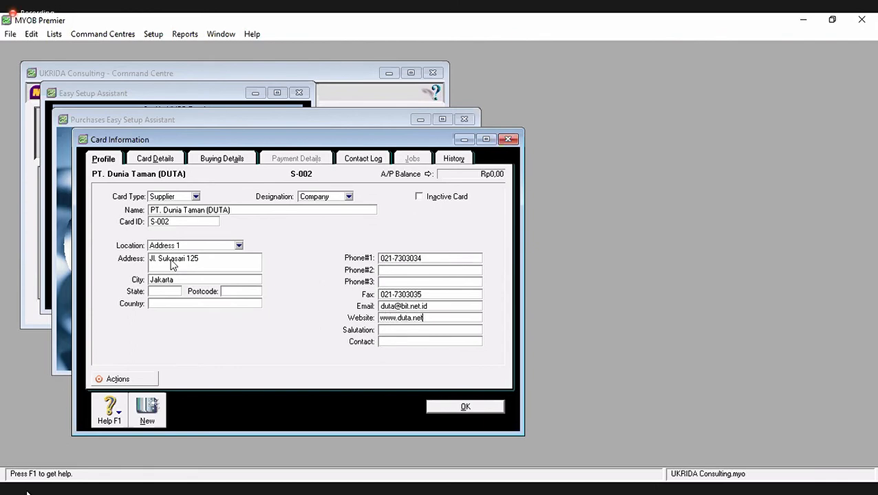
{"action": "key", "text": "Tab"}
{"action": "type", "text": "Mrs."}
{"action": "key", "text": "Tab"}
{"action": "type", "text": "Naomi"}
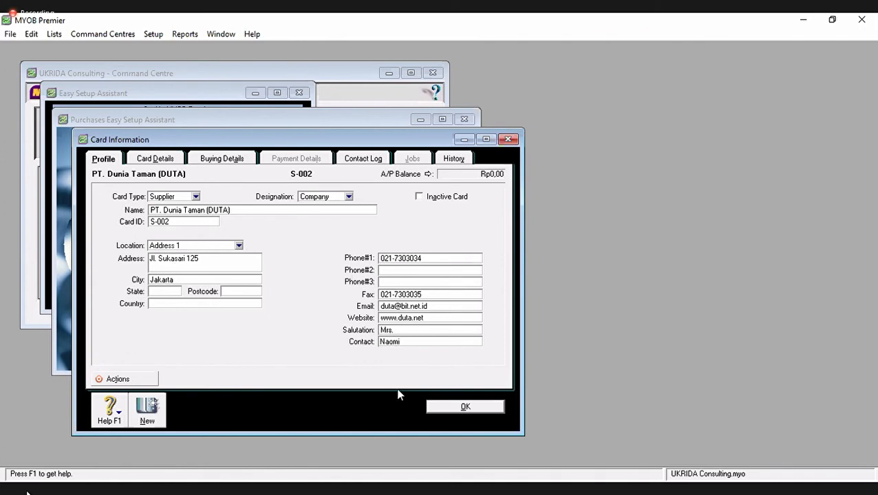
{"action": "key", "text": "Tab"}
{"action": "key", "text": "Return"}
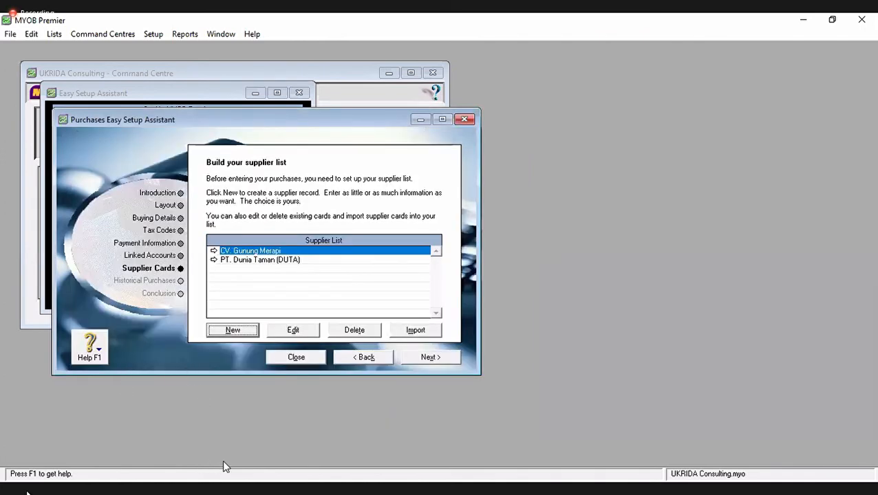
- Advance the purchases assistant from Supplier Cards to the Historical Purchases step
{"action": "key", "text": "alt+Tab"}
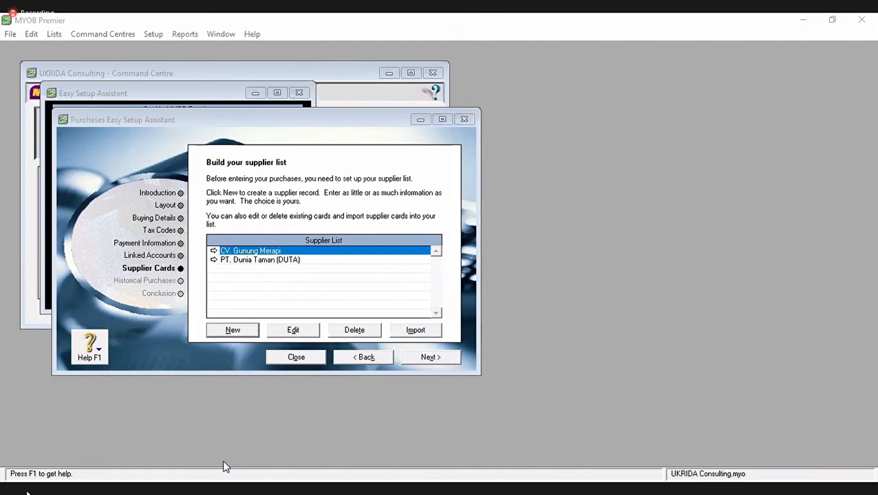
{"action": "left_click", "coordinate": [429, 357]}
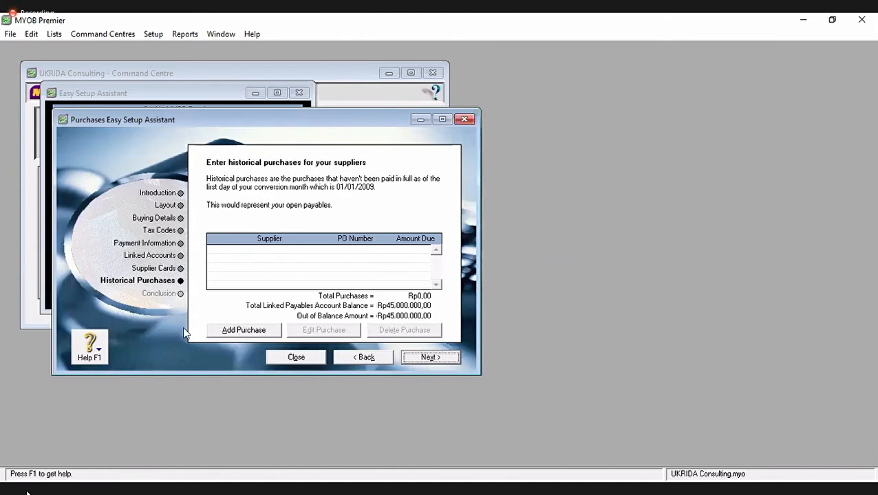
{"action": "left_click", "coordinate": [242, 330]}
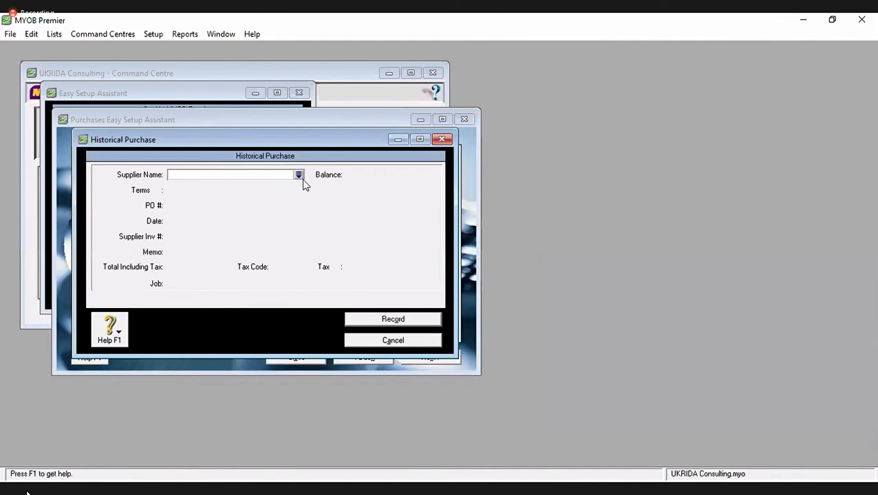
{"action": "left_click", "coordinate": [298, 175]}
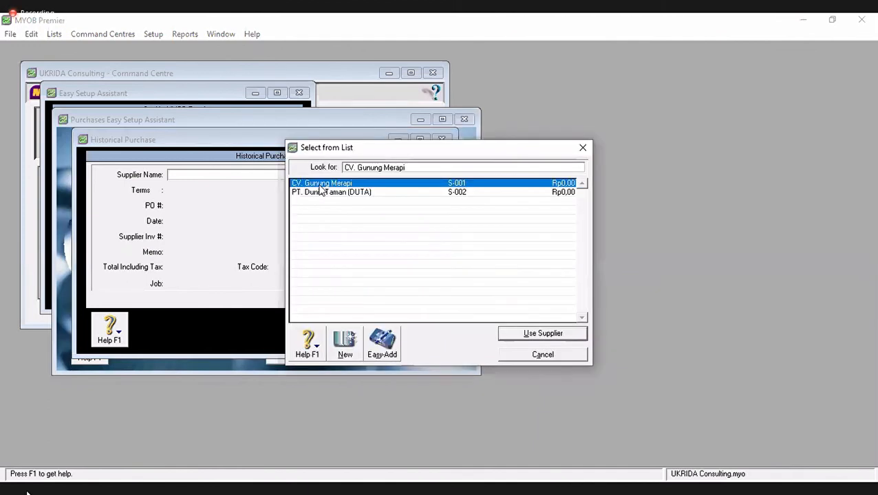
{"action": "key", "text": "Return"}
{"action": "left_click", "coordinate": [220, 220]}
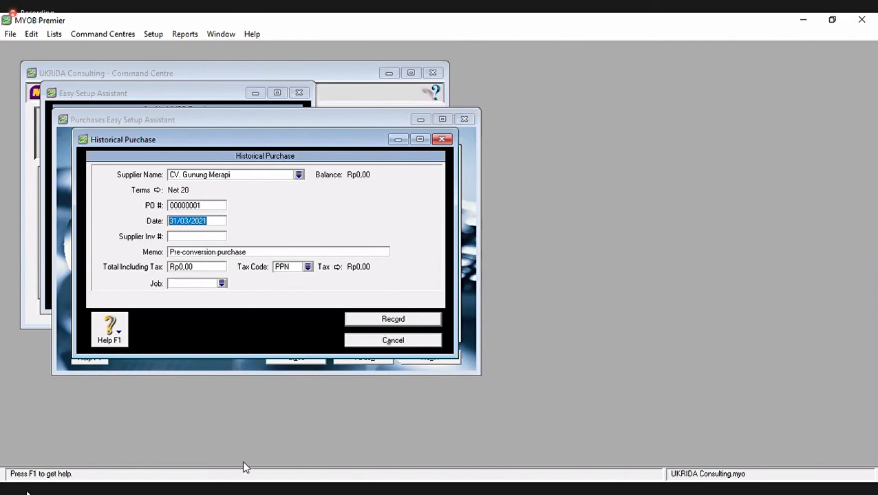
{"action": "key", "text": "alt+Tab"}
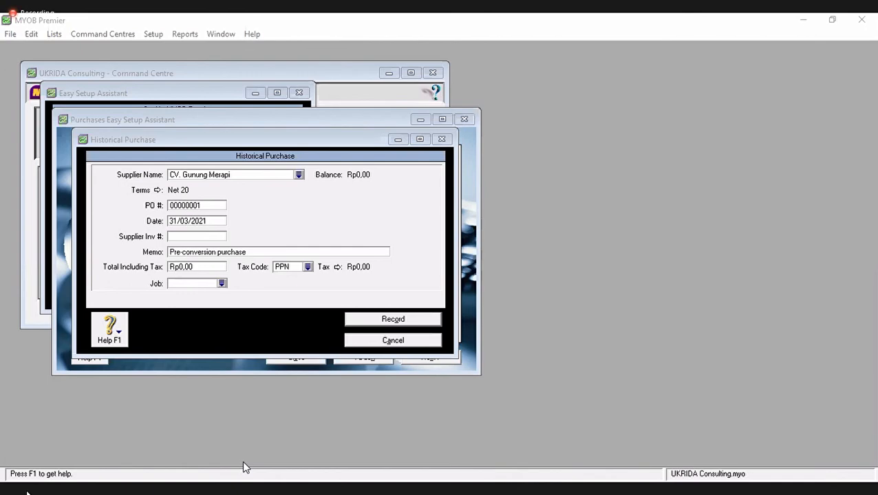
{"action": "left_click", "coordinate": [390, 341]}
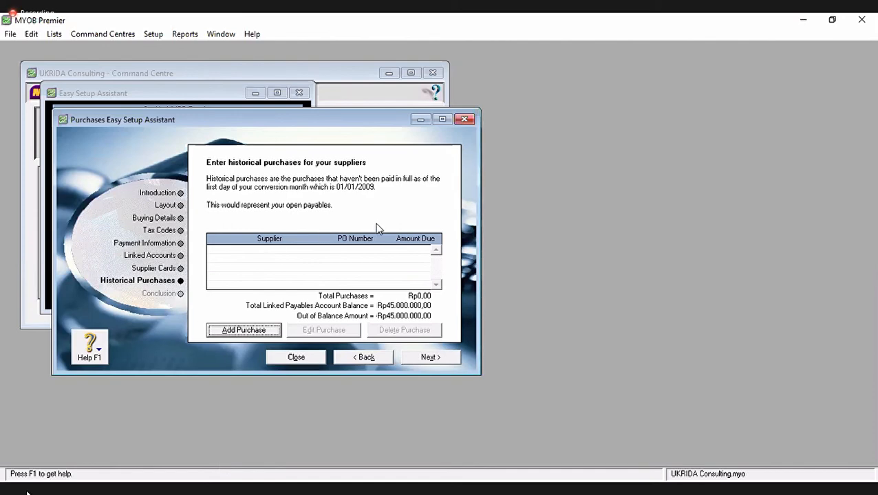
- Record a Rp20.000.000 historical purchase from CV. Gunung Merapi dated 31/12/2009, then start another
{"action": "left_click", "coordinate": [261, 331]}
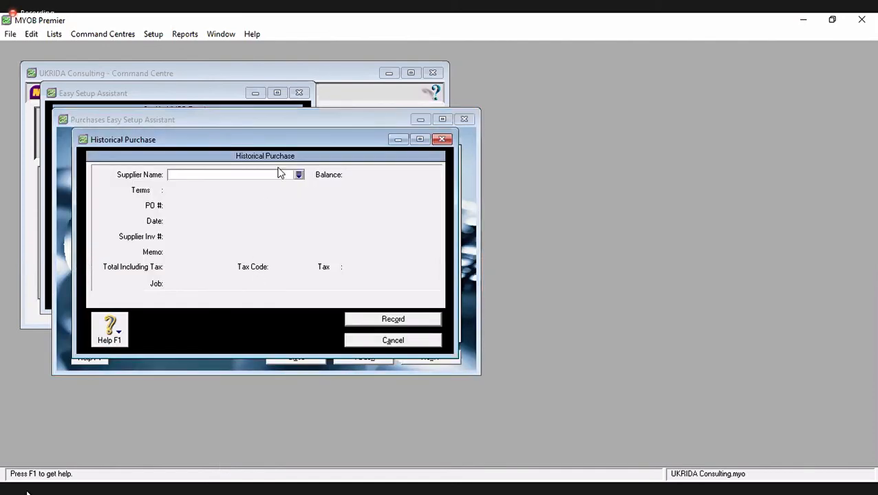
{"action": "left_click", "coordinate": [298, 175]}
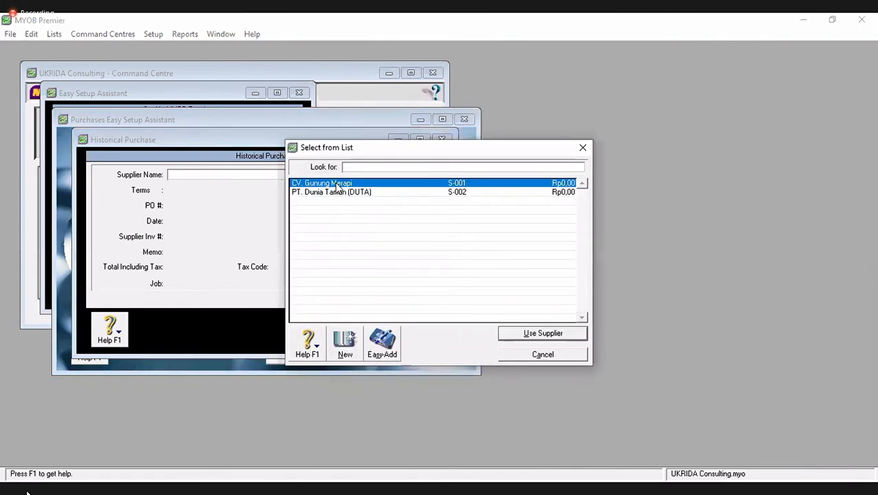
{"action": "double_click", "coordinate": [335, 183]}
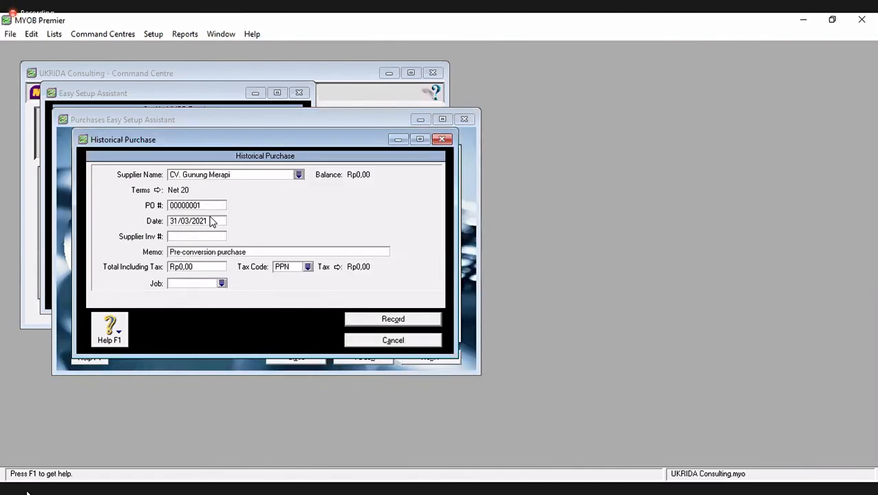
{"action": "left_click", "coordinate": [215, 219]}
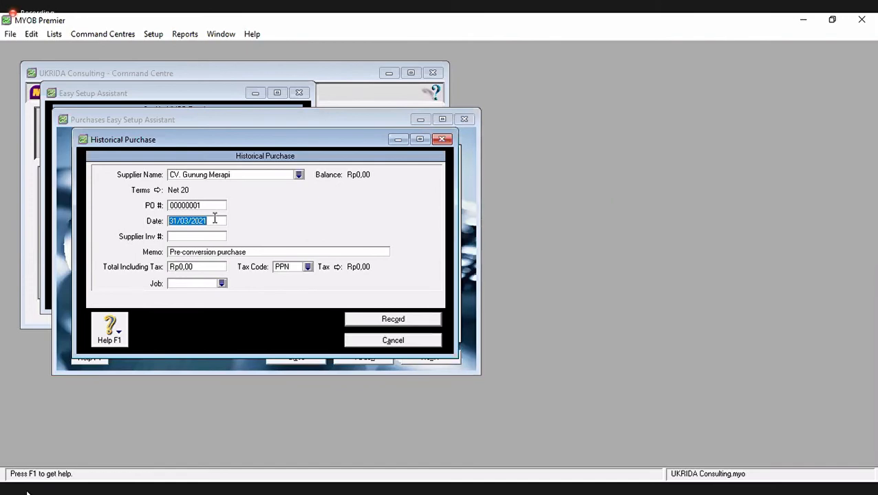
{"action": "type", "text": "33"}
{"action": "key", "text": "BackSpace"}
{"action": "type", "text": "1/12/2009"}
{"action": "key", "text": "Tab"}
{"action": "key", "text": "Tab"}
{"action": "key", "text": "Tab"}
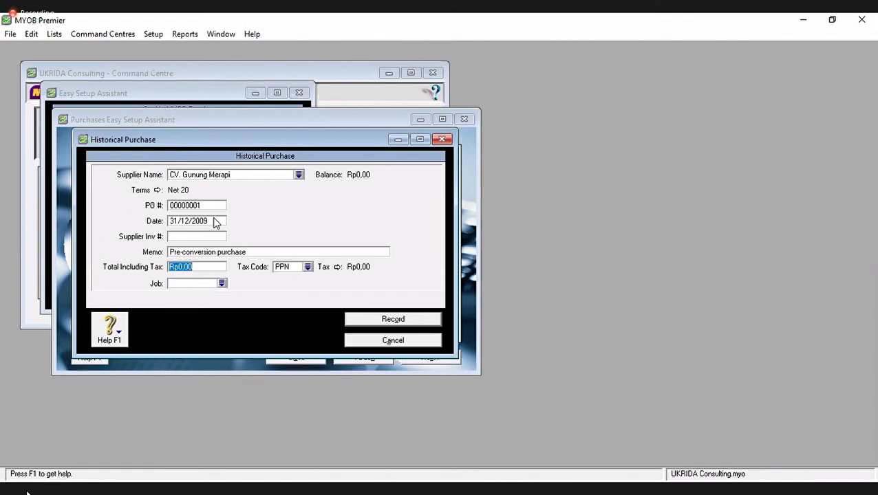
{"action": "type", "text": "20000000"}
{"action": "key", "text": "Tab"}
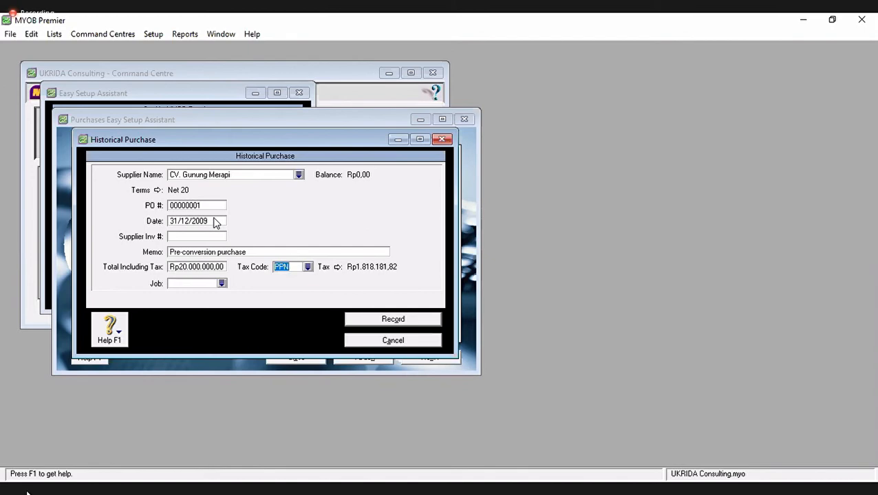
{"action": "left_click", "coordinate": [383, 319]}
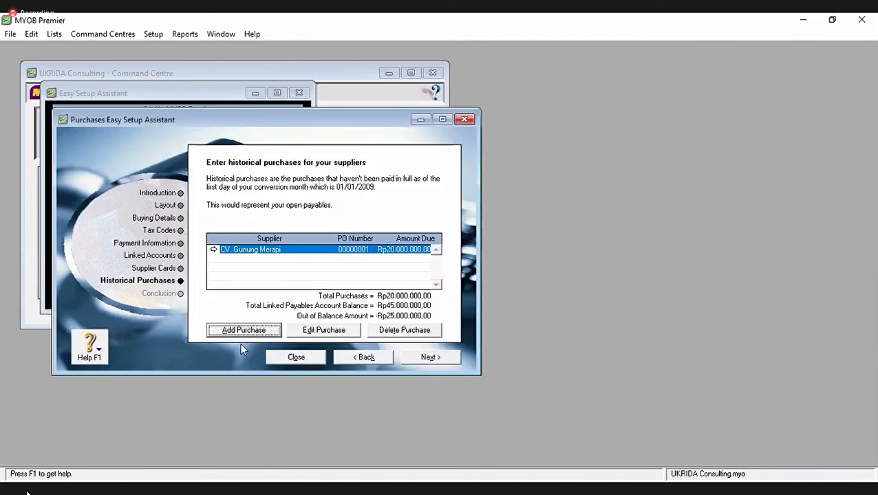
{"action": "left_click", "coordinate": [239, 331]}
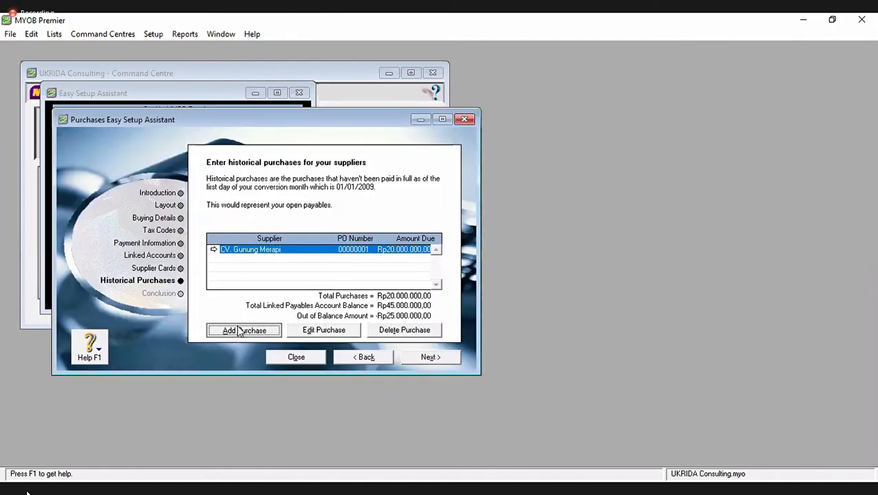
- Record a 25000000 total-including-tax purchase with PT. Dunia Taman (DUTA) as the supplier
{"action": "left_click", "coordinate": [300, 175]}
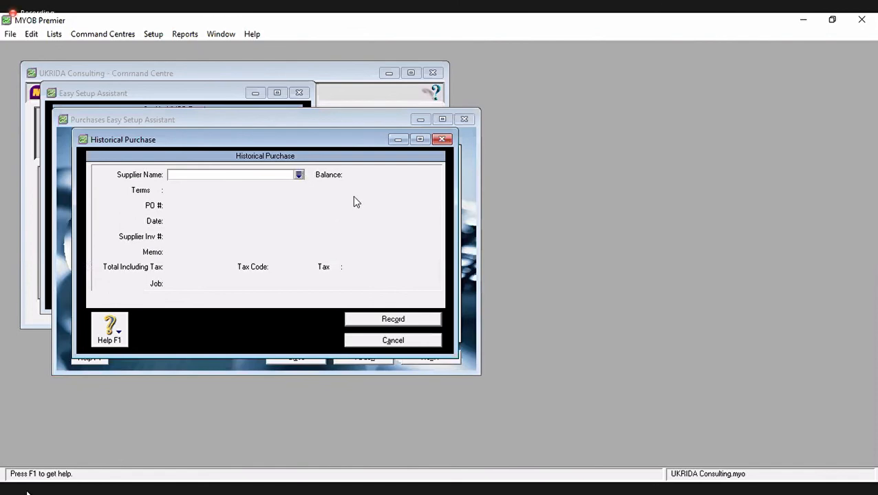
{"action": "double_click", "coordinate": [355, 200]}
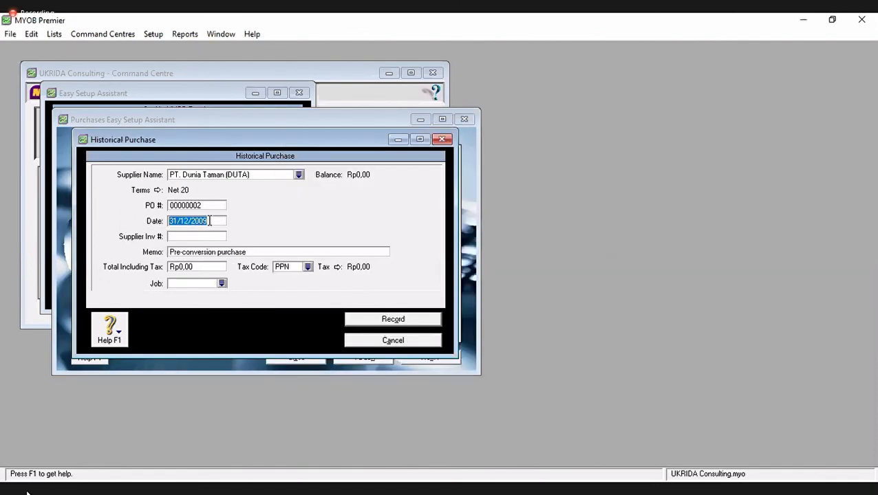
{"action": "key", "text": "Tab"}
{"action": "key", "text": "Tab"}
{"action": "key", "text": "Tab"}
{"action": "key", "text": "Tab"}
{"action": "left_click", "coordinate": [198, 271]}
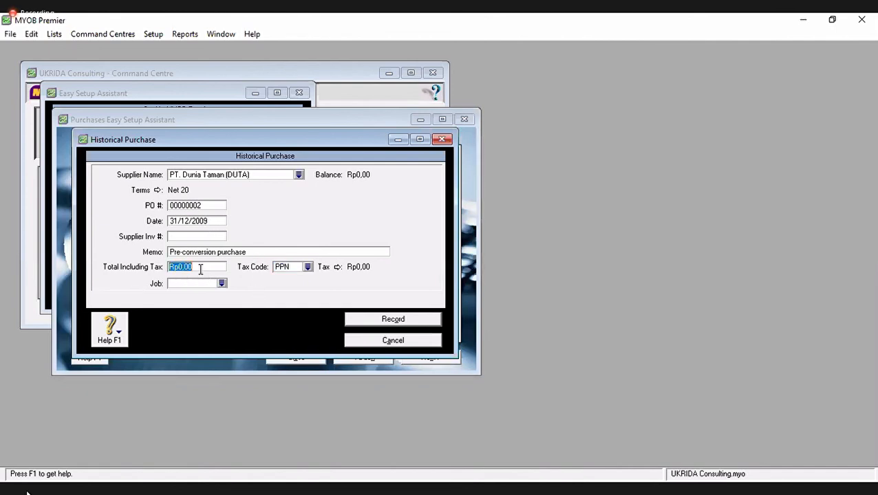
{"action": "type", "text": "25000000"}
{"action": "key", "text": "Tab"}
{"action": "left_click", "coordinate": [361, 319]}
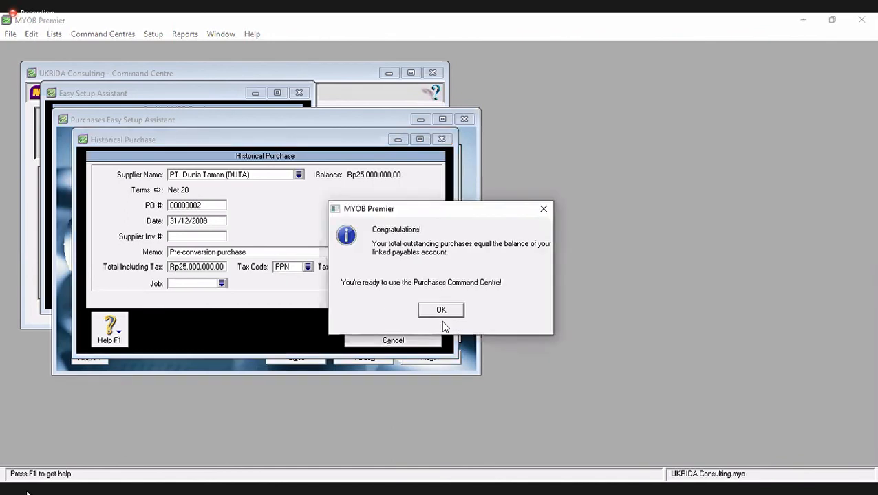
- Acknowledge the balanced-payables and Congratulations messages after the purchase is recorded
{"action": "left_click", "coordinate": [441, 312]}
{"action": "key", "text": "Return"}
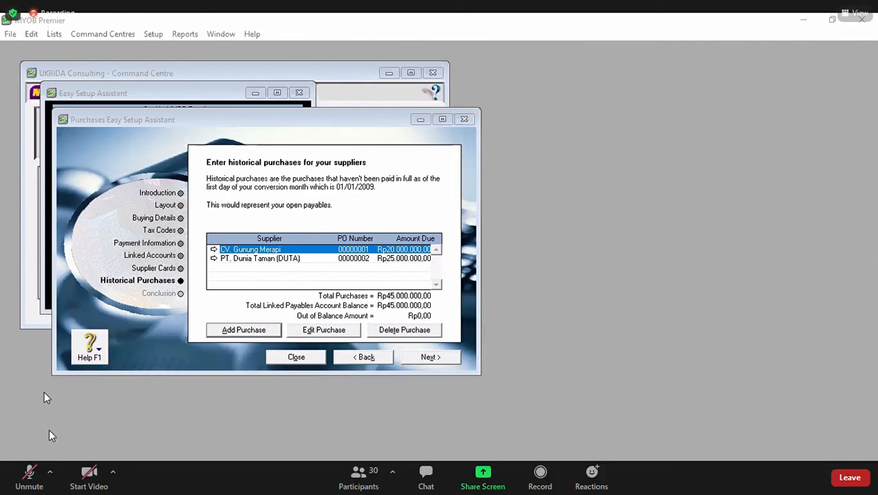
{"action": "left_click", "coordinate": [29, 475]}
{"action": "left_click", "coordinate": [30, 475]}
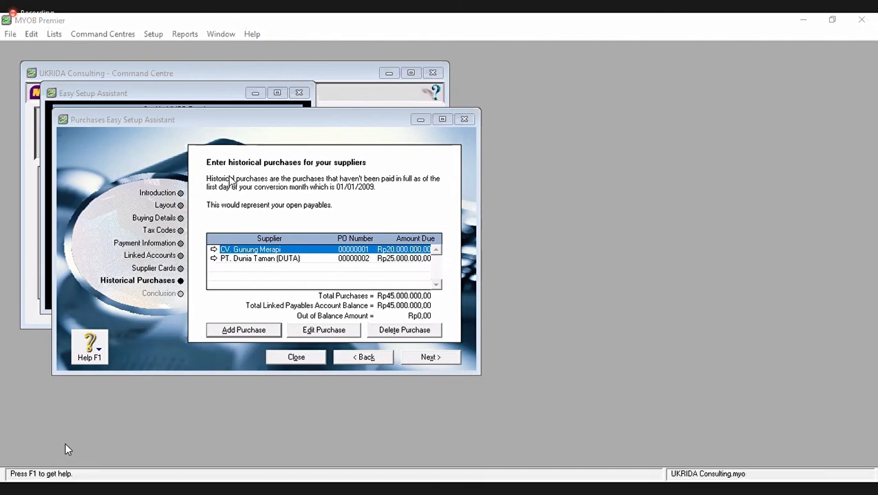
{"action": "left_click", "coordinate": [27, 472]}
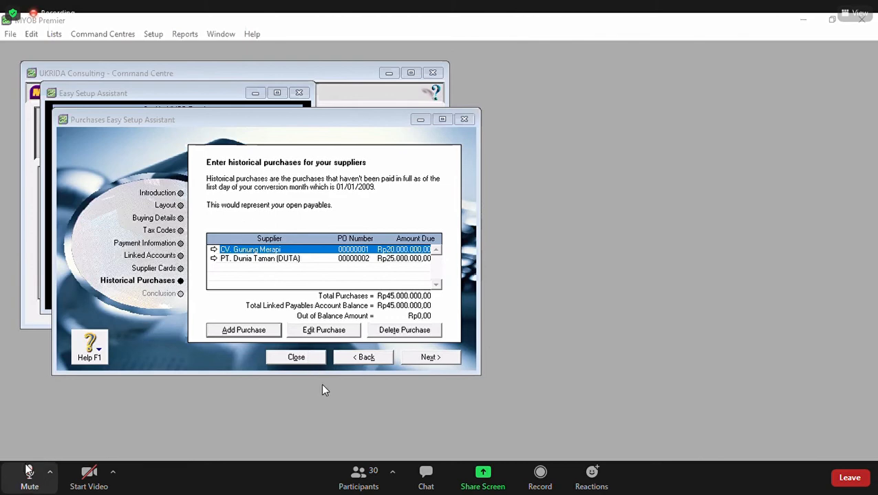
{"action": "left_click", "coordinate": [27, 472]}
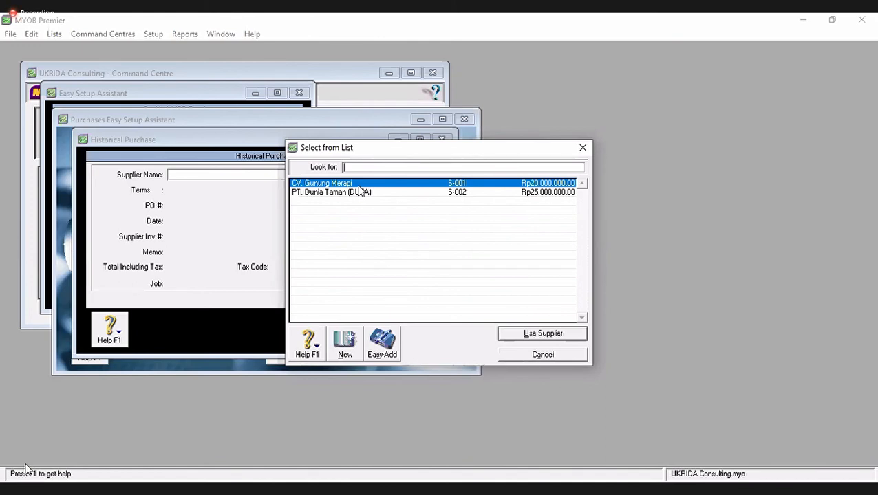
- Cancel the extra supplier list and purchase entry, then advance to the Conclusion page
{"action": "left_click", "coordinate": [523, 357]}
{"action": "left_click", "coordinate": [374, 342]}
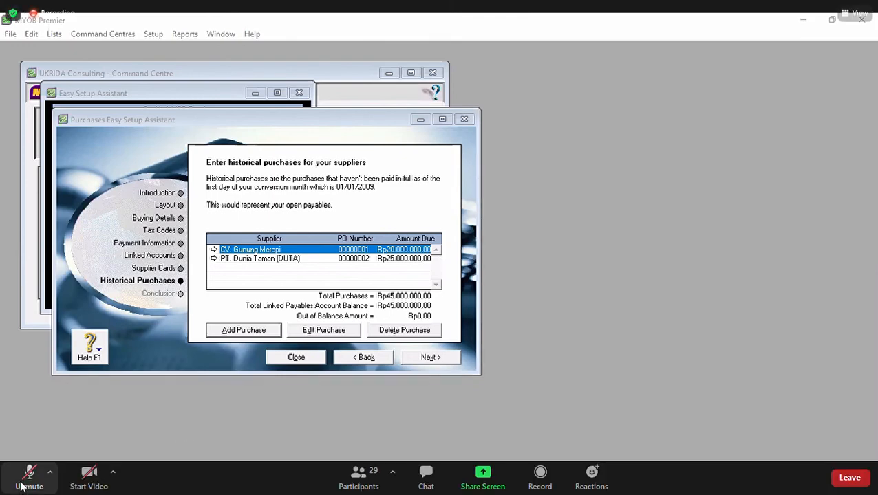
{"action": "left_click", "coordinate": [23, 481]}
{"action": "left_click", "coordinate": [25, 481]}
{"action": "left_click", "coordinate": [433, 358]}
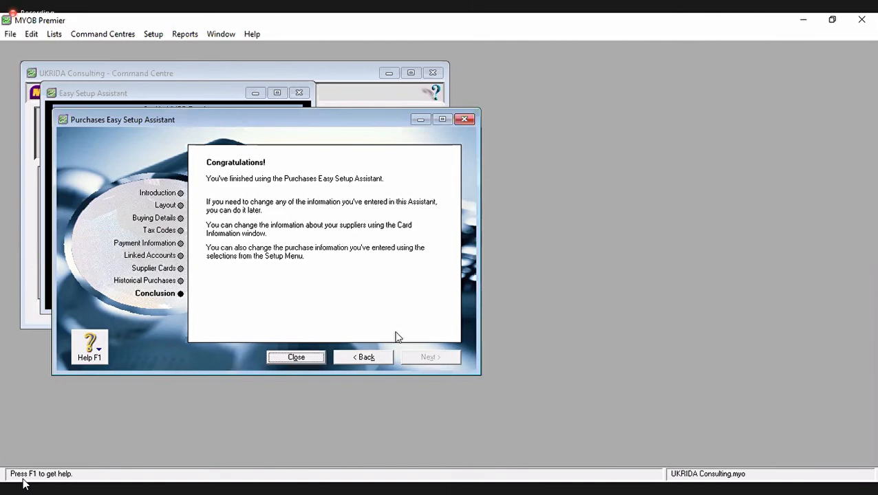
- Close the Purchases Easy Setup Assistant from its Conclusion page
{"action": "left_click", "coordinate": [300, 360]}
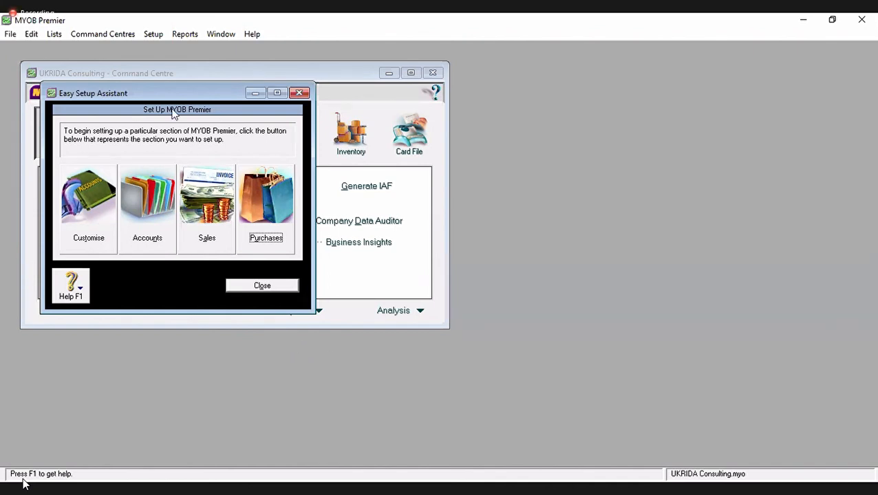
- Close the Easy Setup Assistant and create a new item from the Inventory Items List
{"action": "left_click", "coordinate": [272, 289]}
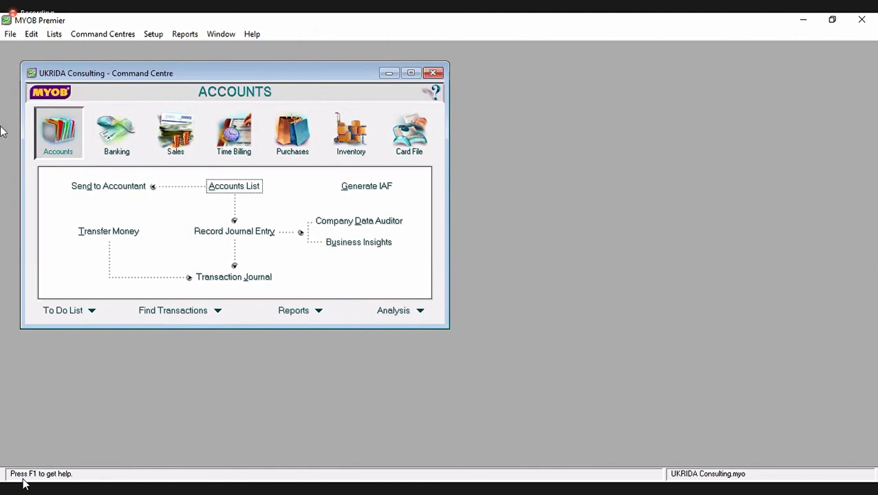
{"action": "left_click", "coordinate": [363, 149]}
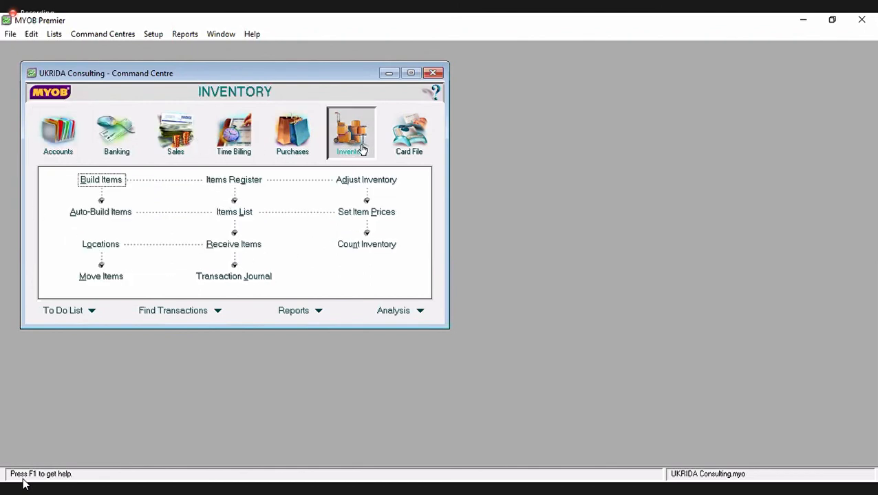
{"action": "left_click", "coordinate": [235, 215]}
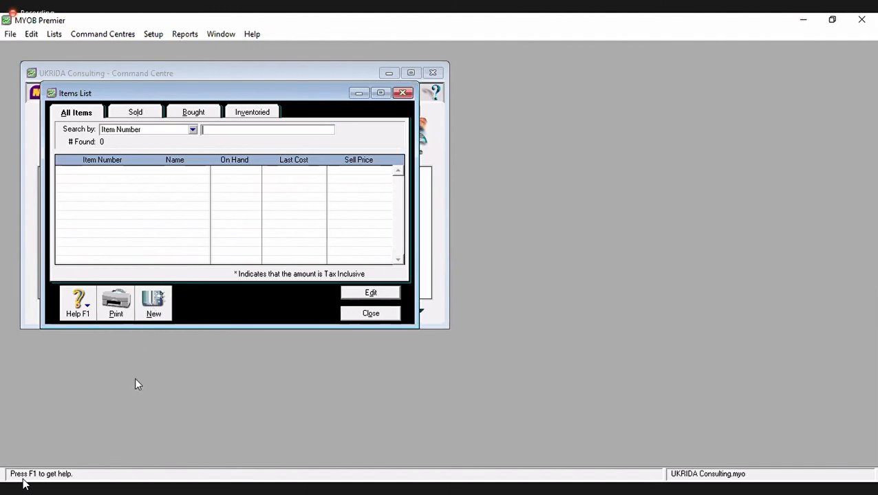
{"action": "left_click", "coordinate": [162, 301]}
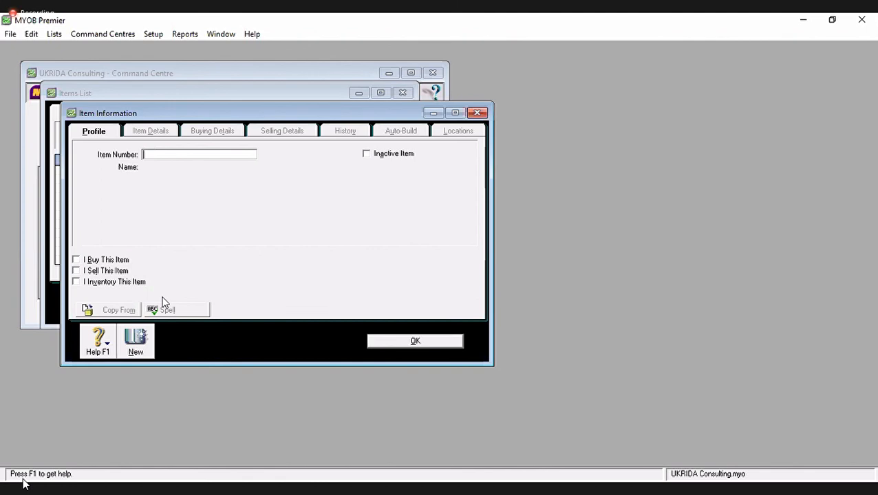
- Enter item number OS-01 and type WINDOWS XP as the new item's name
{"action": "key", "text": "alt+Tab"}
{"action": "left_click", "coordinate": [460, 88]}
{"action": "type", "text": "OS-"}
{"action": "type", "text": "01"}
{"action": "key", "text": "Tab"}
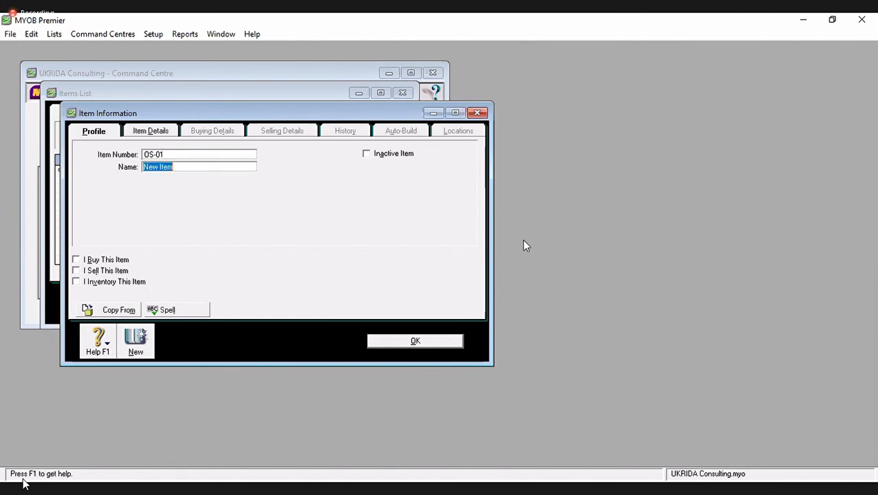
{"action": "type", "text": "WINDOWS XP3"}
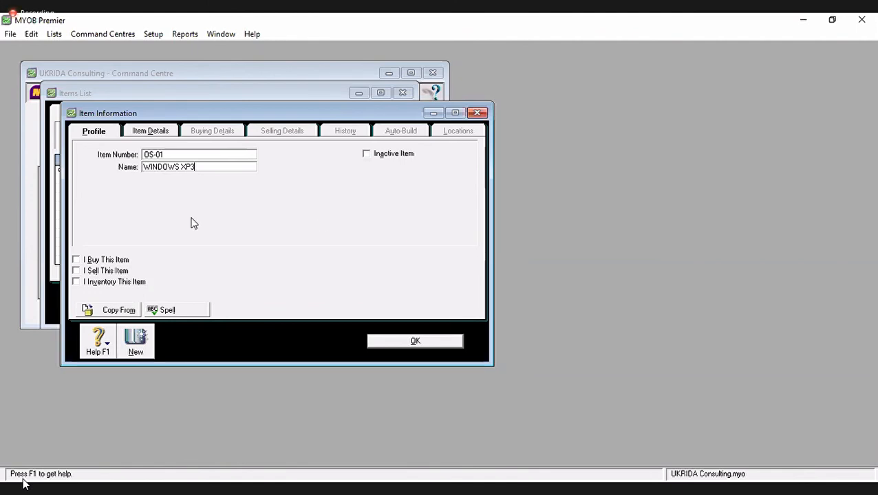
- Mark OS-01 as an item that is bought, sold and inventoried
{"action": "left_click", "coordinate": [96, 262]}
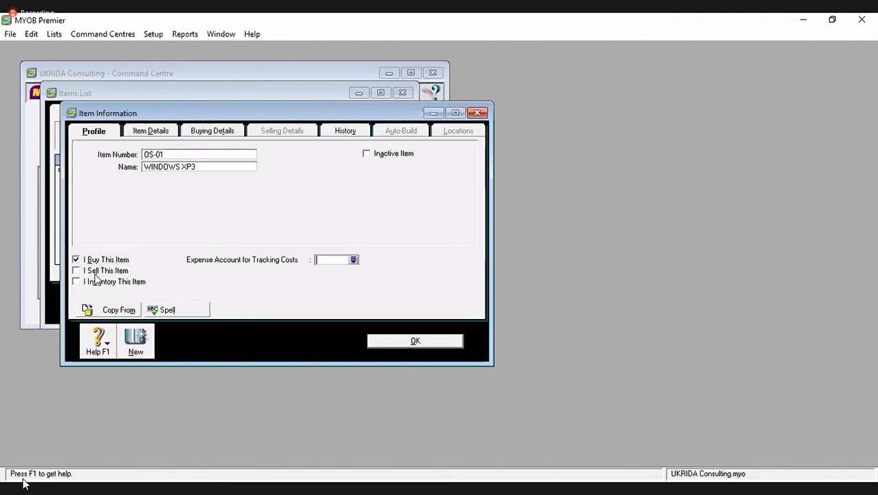
{"action": "left_click", "coordinate": [103, 272]}
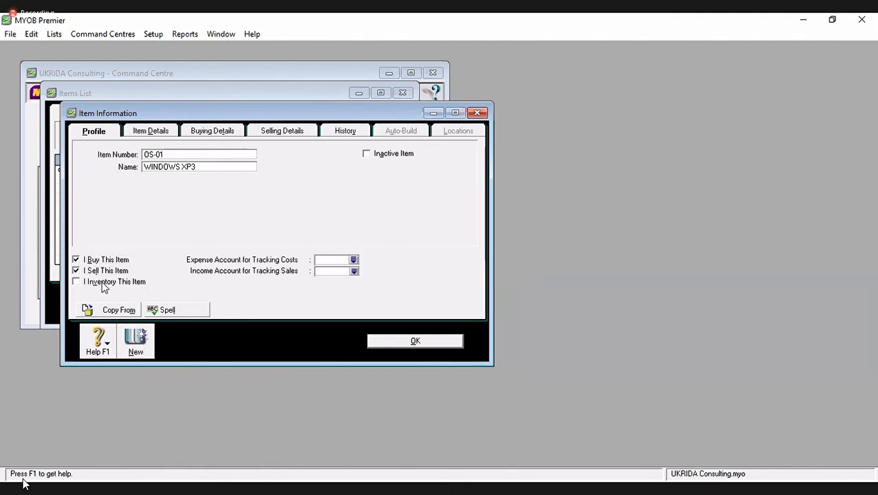
{"action": "left_click", "coordinate": [102, 283]}
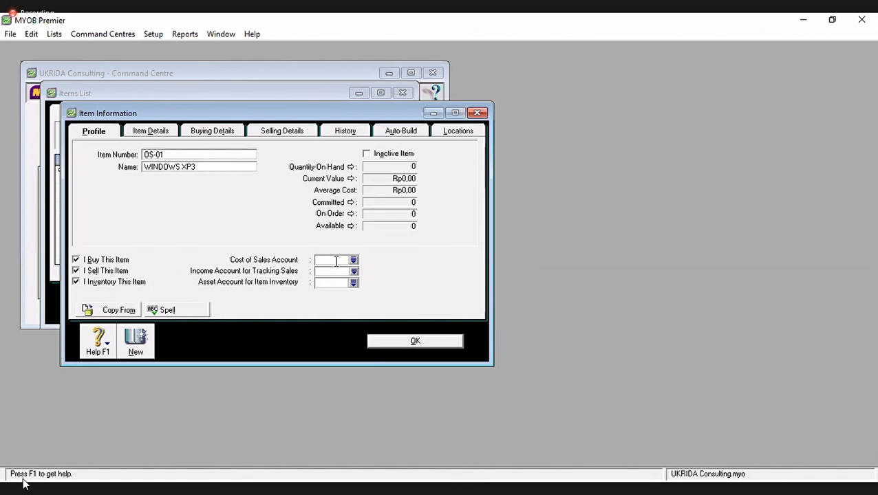
- Link OS-01 to cost of sales 5-0100, income 4-8000 and asset 1-2250 accounts
{"action": "type", "text": "5-"}
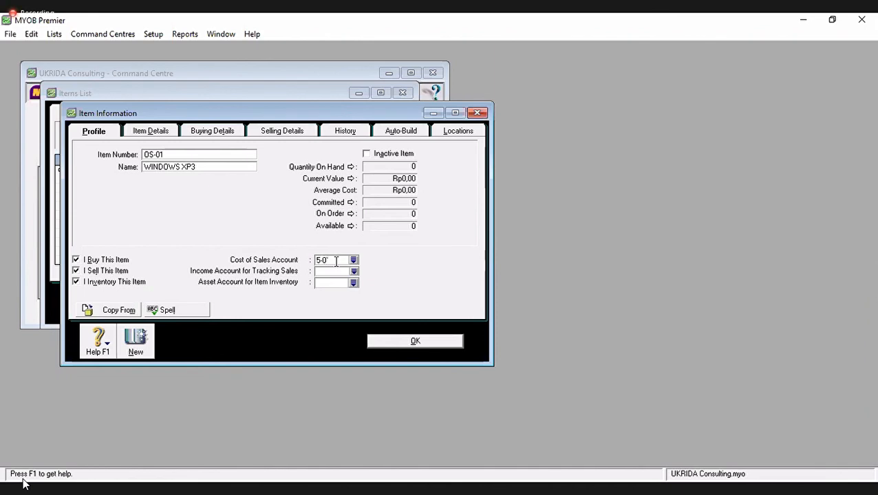
{"action": "type", "text": "0100"}
{"action": "key", "text": "Tab"}
{"action": "left_click", "coordinate": [335, 271]}
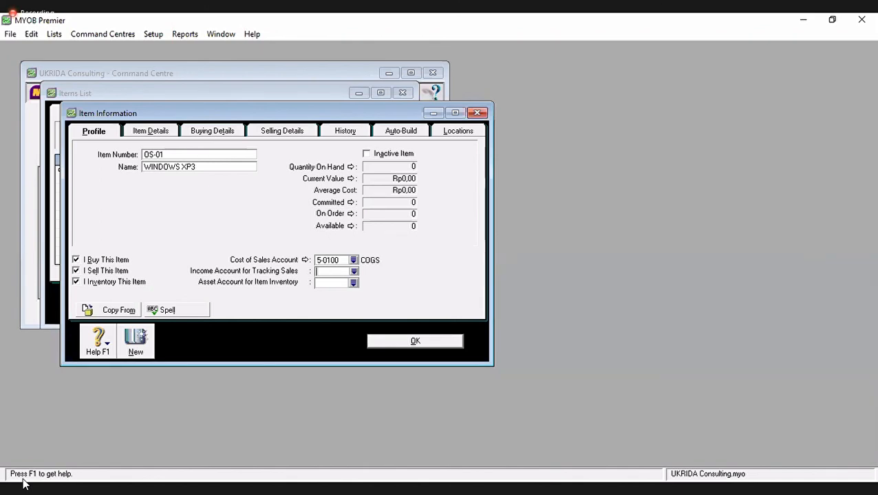
{"action": "type", "text": "4-8000"}
{"action": "key", "text": "Tab"}
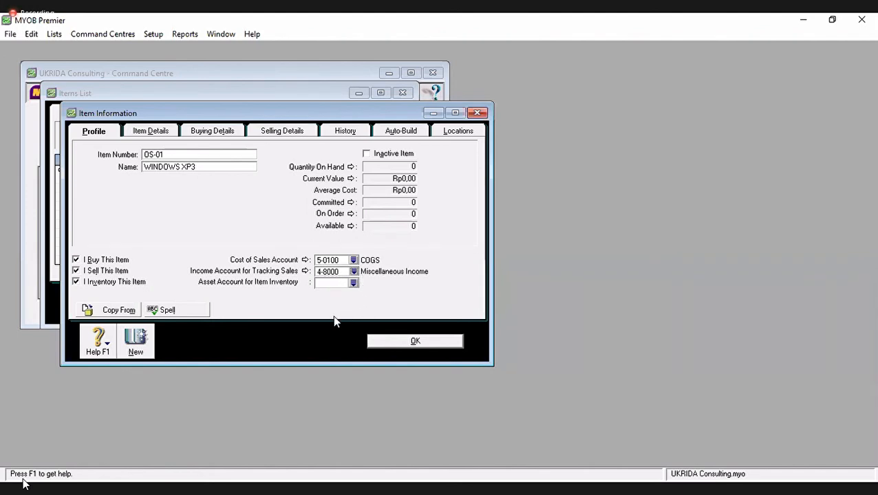
{"action": "left_click", "coordinate": [335, 284]}
{"action": "type", "text": "1-2250"}
{"action": "key", "text": "Tab"}
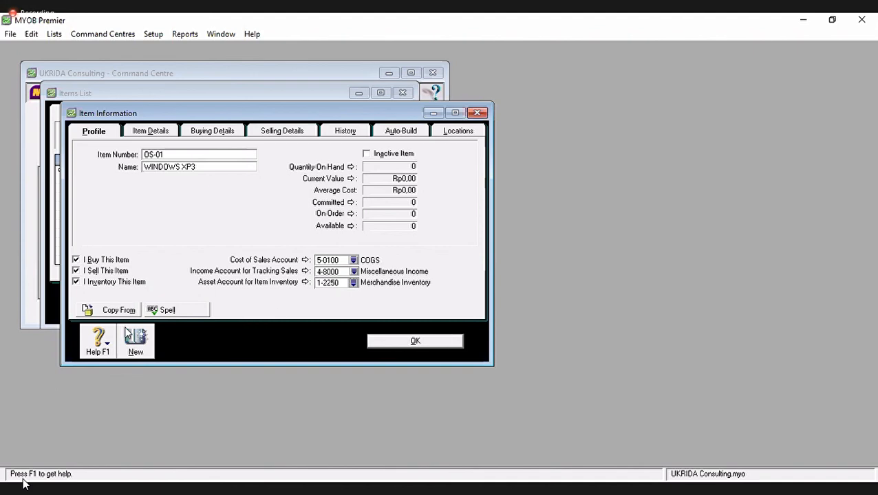
{"action": "left_click", "coordinate": [153, 135]}
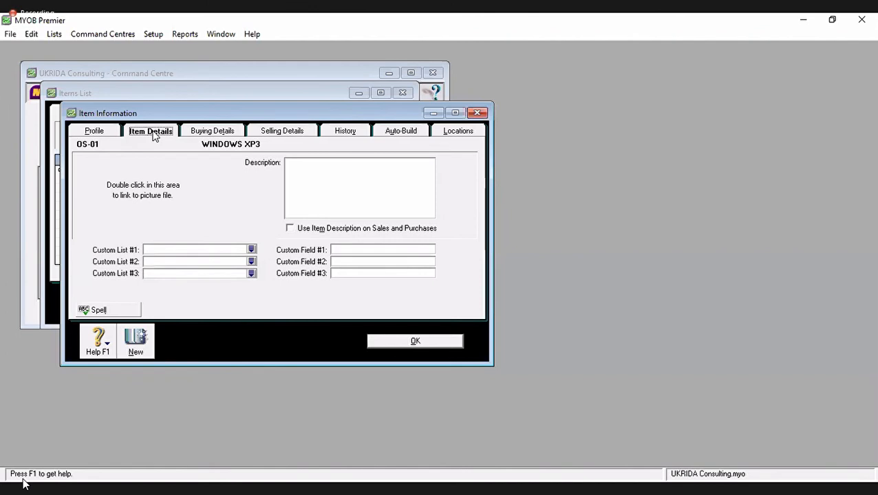
- Set OS-01's Tax Code When Bought to PPN
{"action": "left_click", "coordinate": [210, 134]}
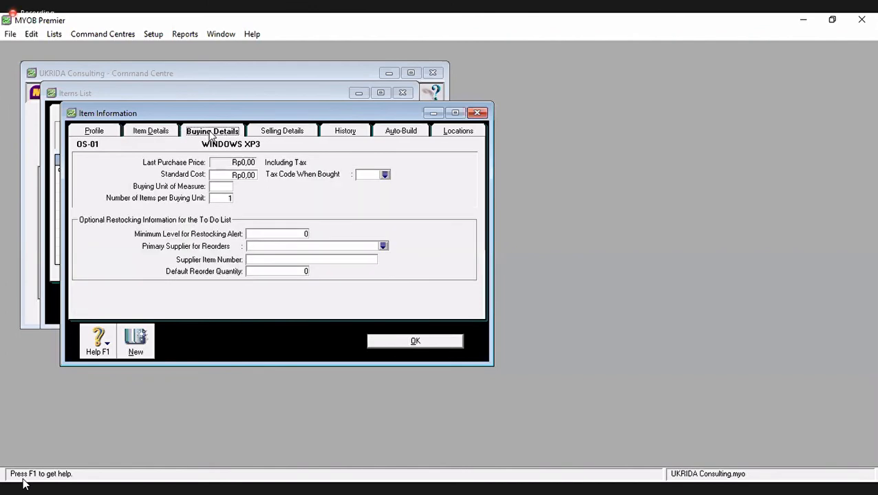
{"action": "left_click", "coordinate": [94, 132]}
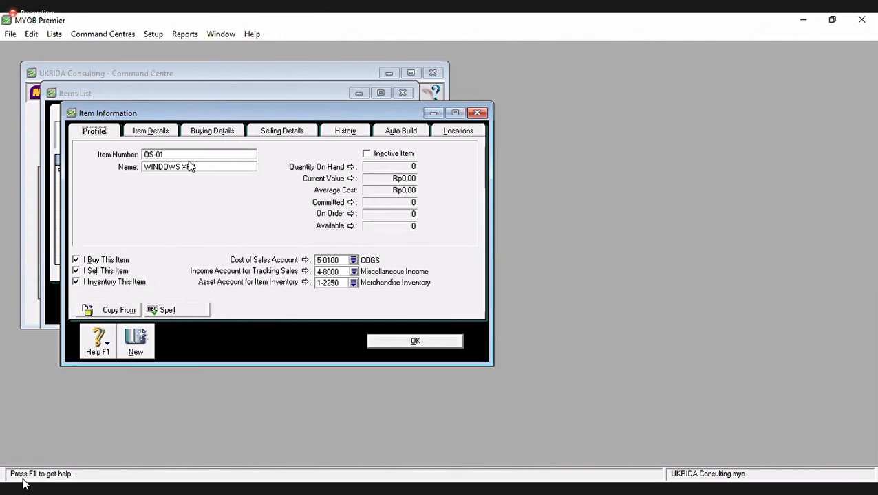
{"action": "left_click", "coordinate": [220, 133]}
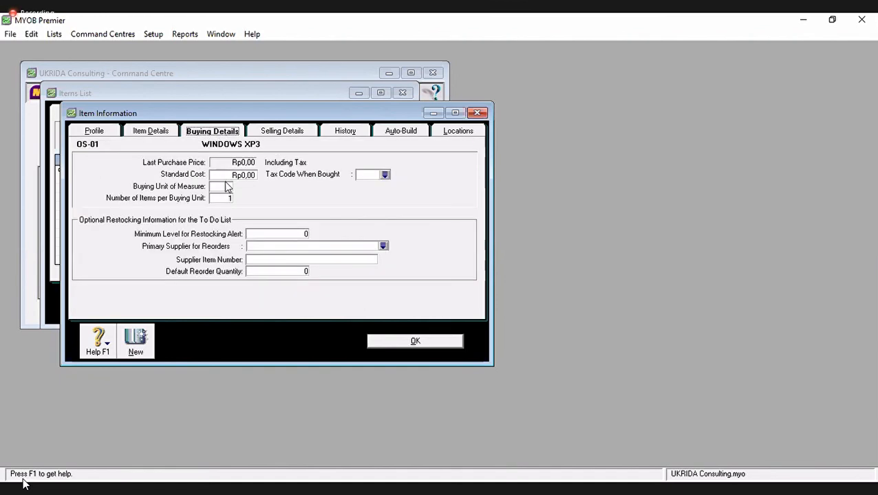
{"action": "left_click", "coordinate": [385, 176]}
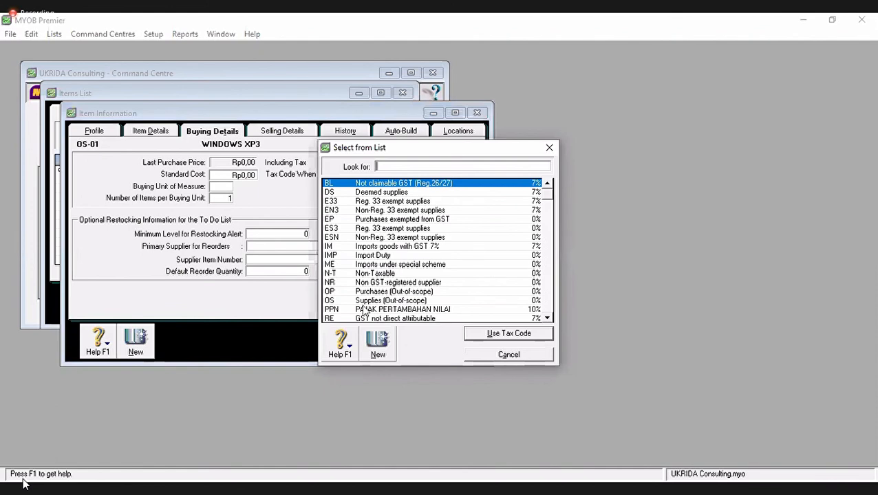
{"action": "type", "text": "PPN"}
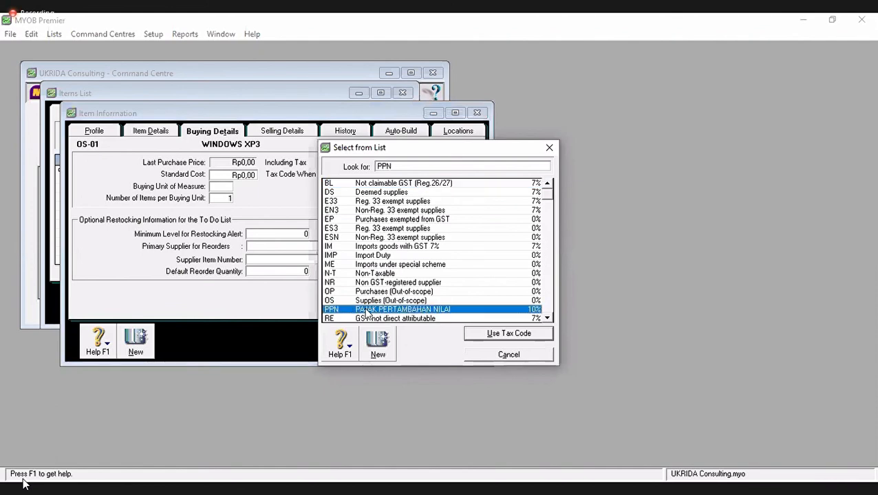
{"action": "double_click", "coordinate": [342, 311]}
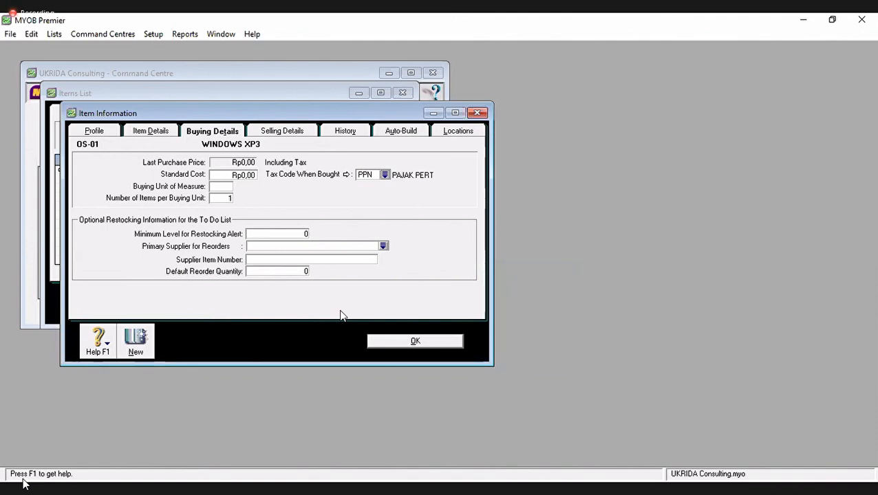
{"action": "left_click", "coordinate": [226, 199]}
- Set OS-01's minimum level for restocking alert to 2
{"action": "left_click", "coordinate": [297, 235]}
{"action": "type", "text": "2"}
{"action": "left_click", "coordinate": [278, 138]}
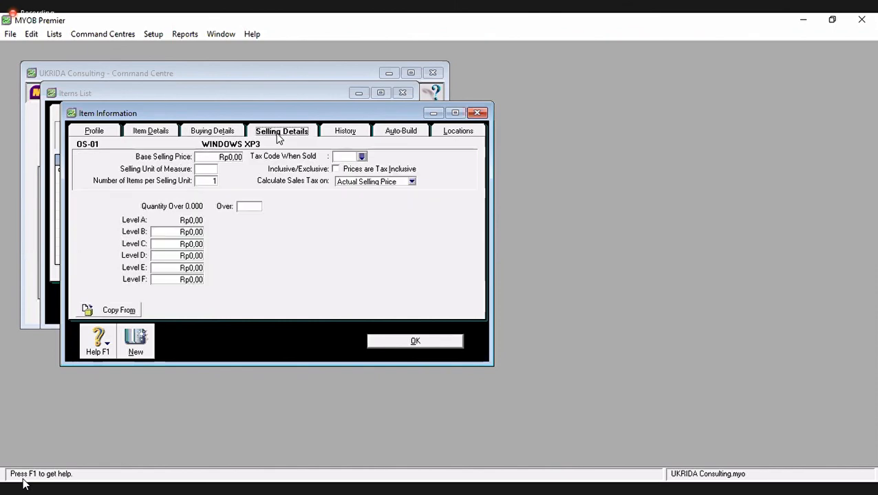
- Choose PPN as OS-01's Tax Code When Sold and recheck its Profile and Buying Details
{"action": "left_click", "coordinate": [362, 157]}
{"action": "left_click", "coordinate": [363, 310]}
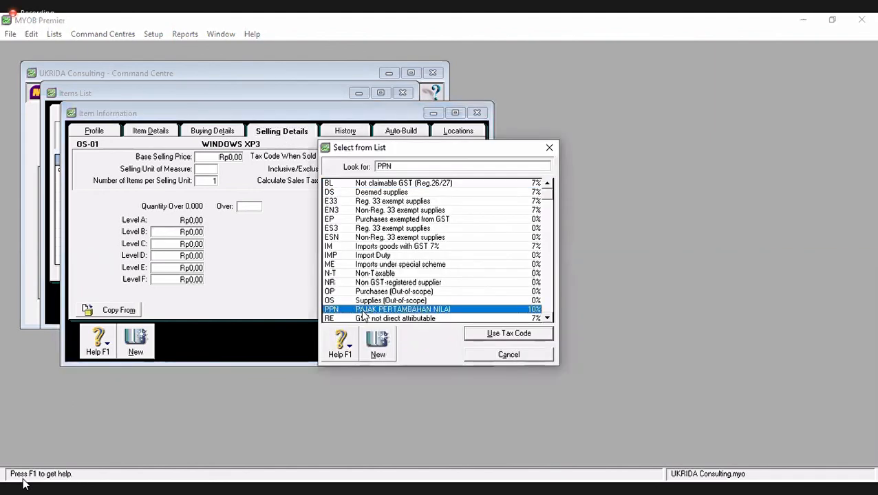
{"action": "double_click", "coordinate": [362, 310]}
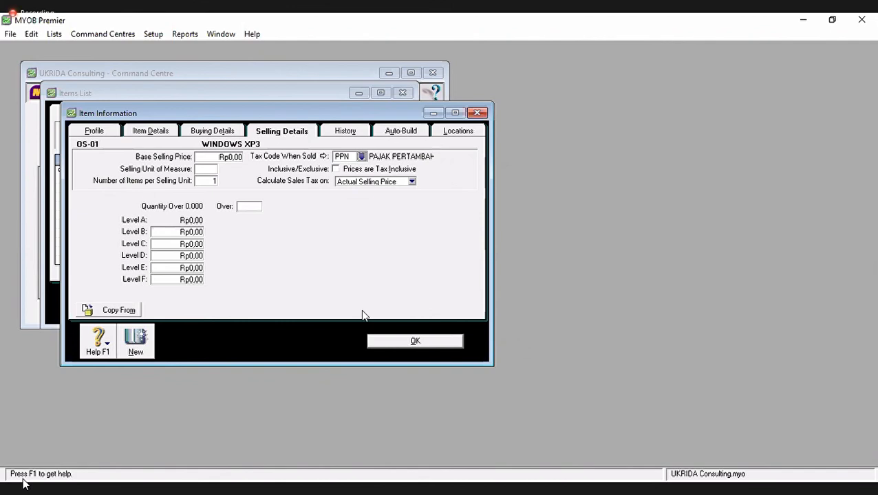
{"action": "left_click", "coordinate": [95, 132]}
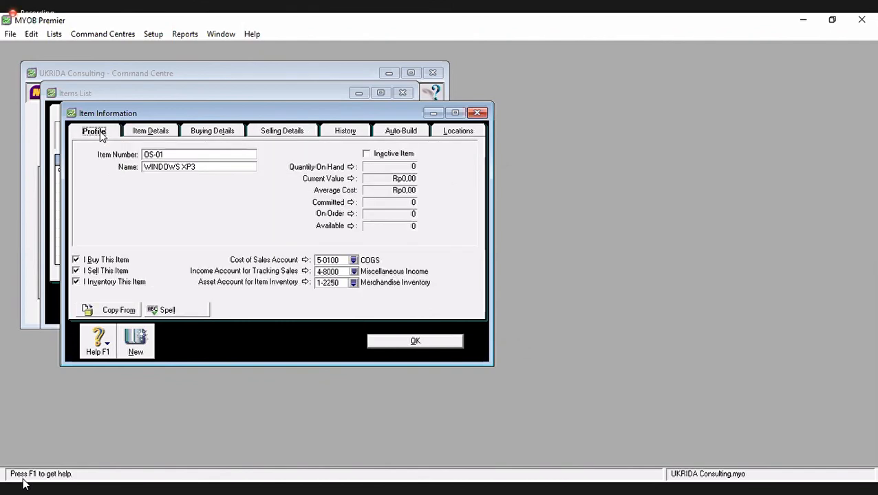
{"action": "left_click", "coordinate": [223, 134]}
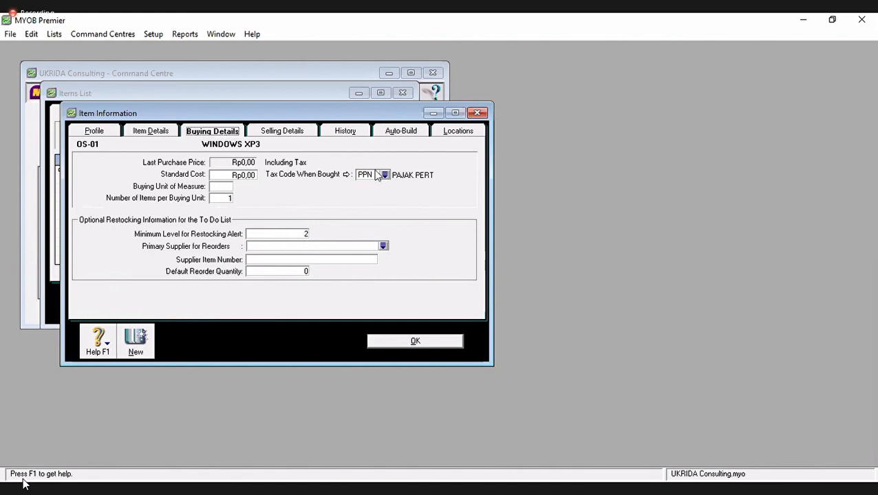
{"action": "left_click", "coordinate": [290, 133]}
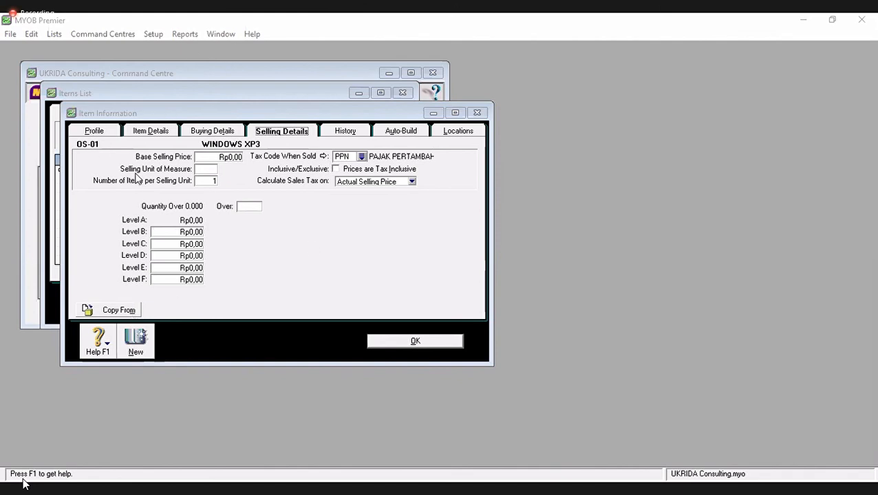
- Create item OS-02 named Windows Vista and review its details, buying and selling settings
{"action": "left_click", "coordinate": [133, 354]}
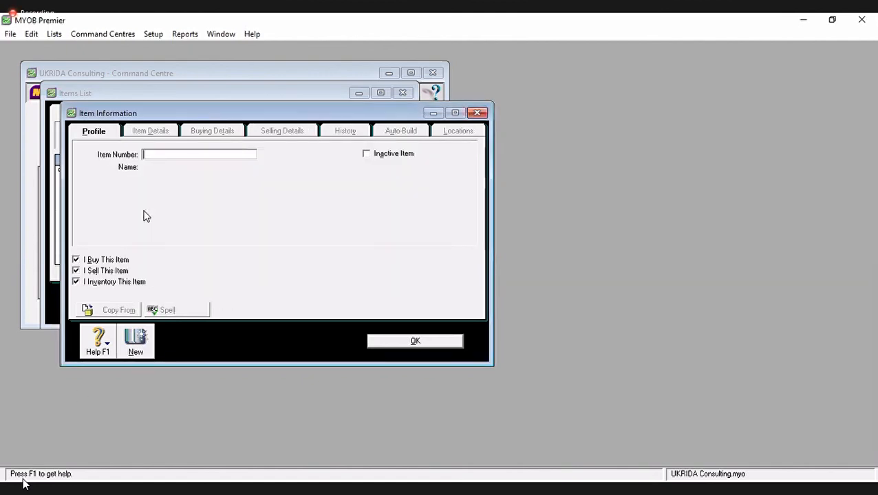
{"action": "type", "text": "so"}
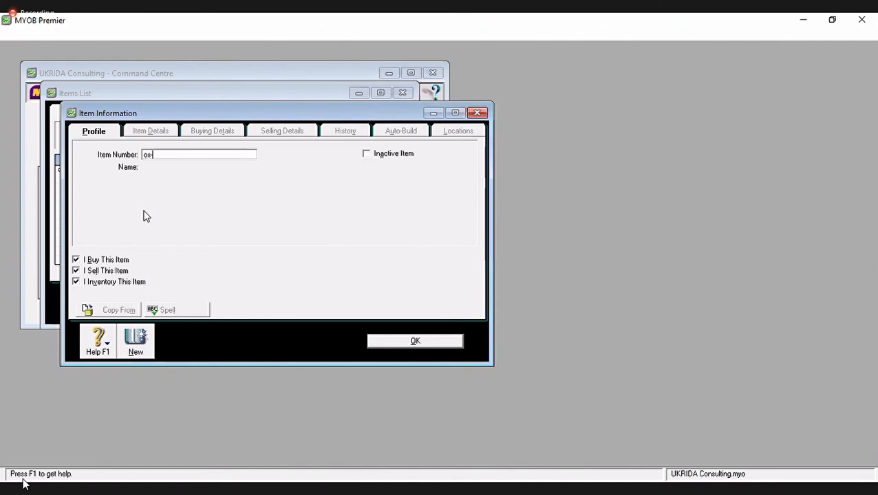
{"action": "key", "text": "BackSpace"}
{"action": "key", "text": "BackSpace"}
{"action": "type", "text": "OS"}
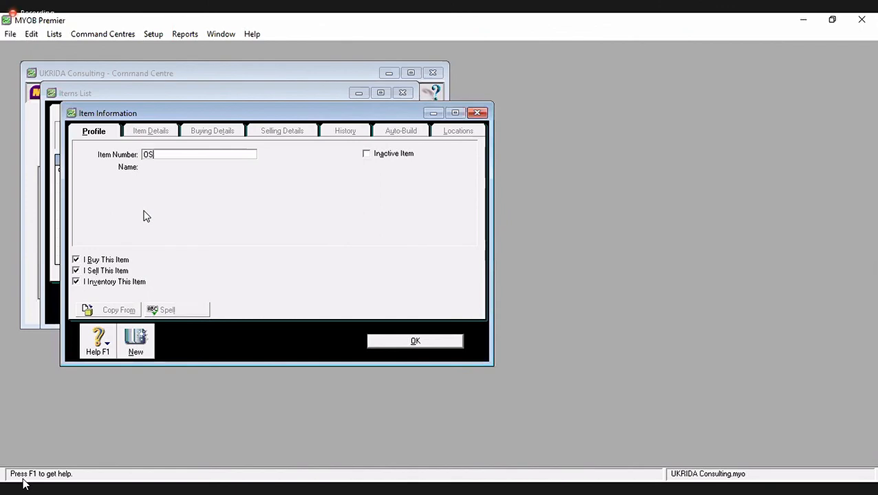
{"action": "type", "text": "-02"}
{"action": "key", "text": "Tab"}
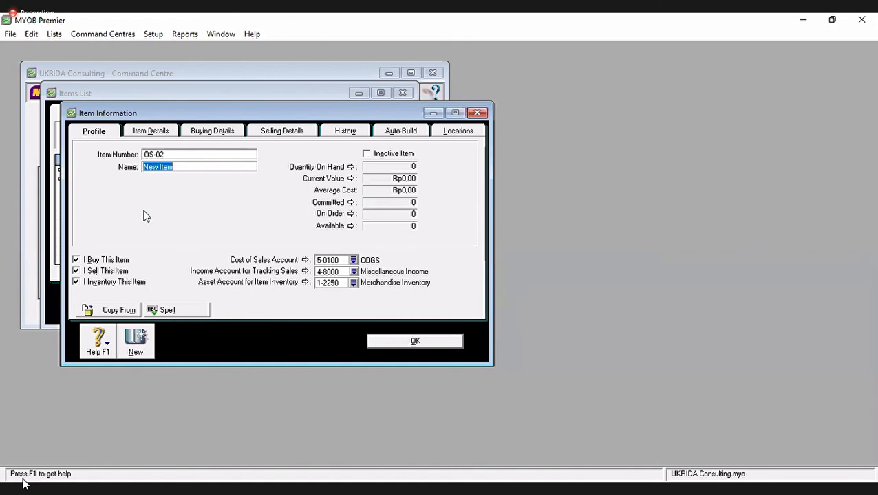
{"action": "type", "text": "Windows Vista"}
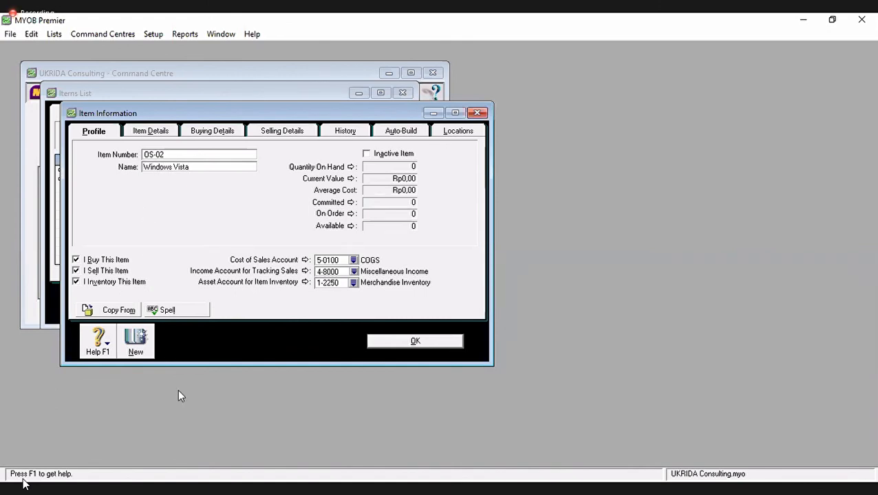
{"action": "left_click", "coordinate": [162, 132]}
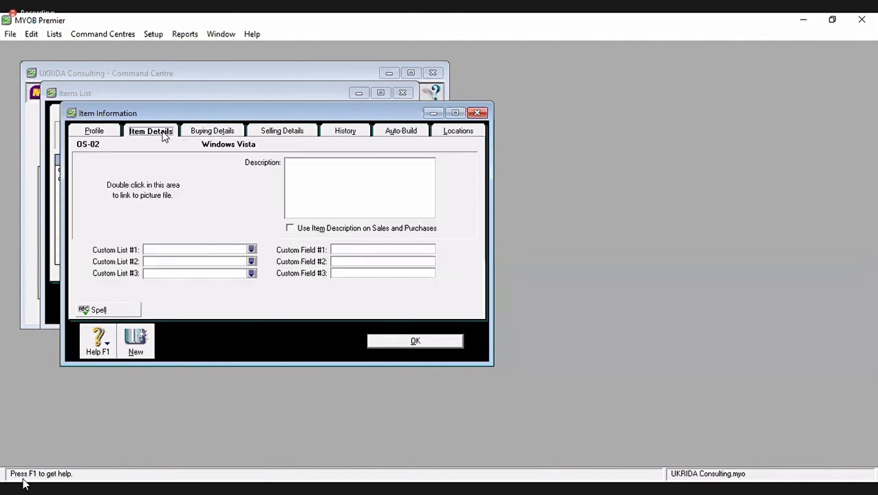
{"action": "left_click", "coordinate": [210, 132]}
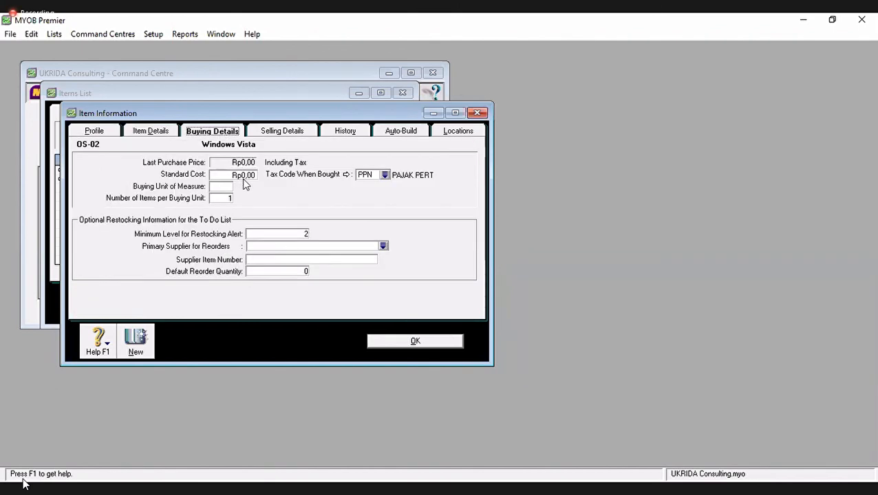
{"action": "left_click", "coordinate": [286, 132]}
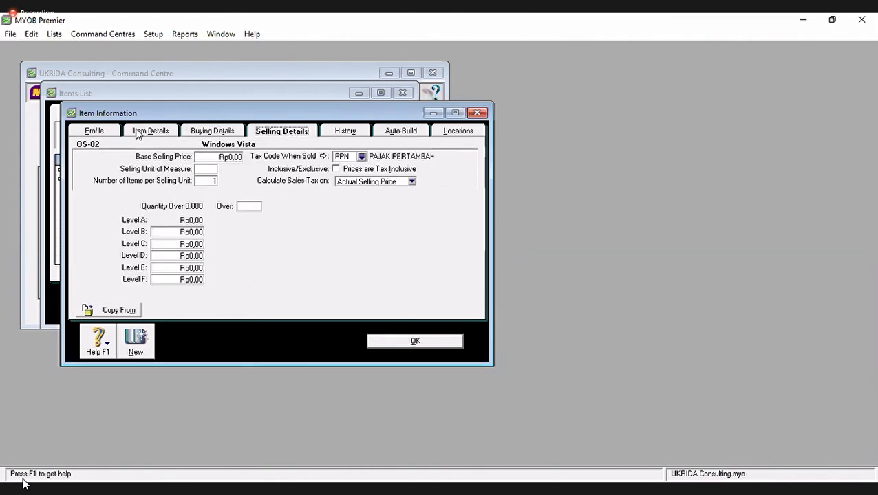
{"action": "left_click", "coordinate": [94, 134]}
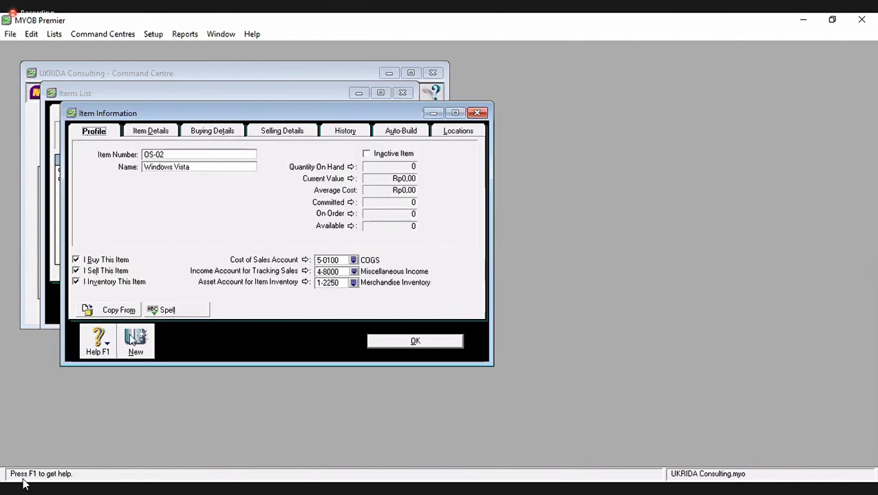
{"action": "left_click", "coordinate": [211, 461]}
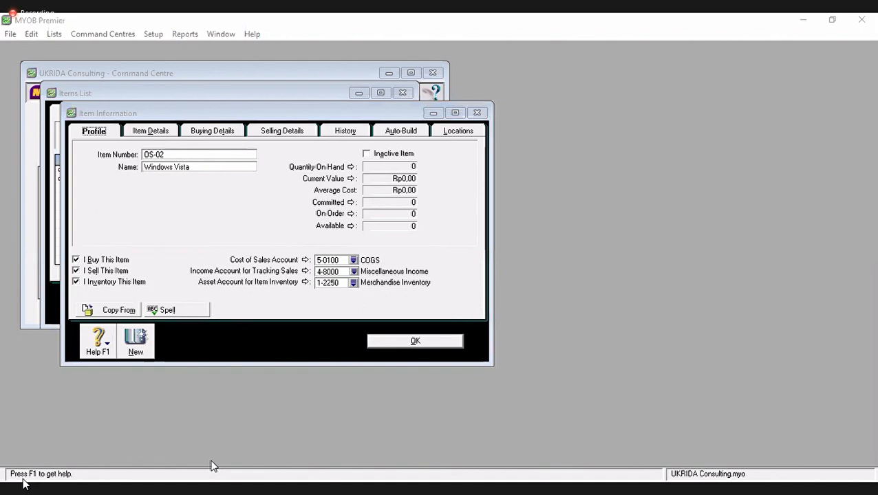
- Enter item OS-03 named Ms Office 2007, check its buying details, and save it
{"action": "left_click", "coordinate": [139, 351]}
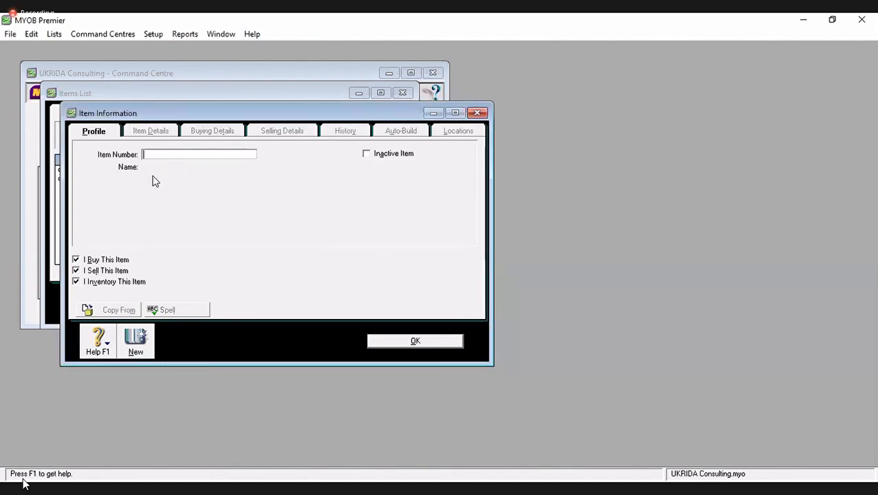
{"action": "type", "text": "PS"}
{"action": "key", "text": "BackSpace"}
{"action": "key", "text": "BackSpace"}
{"action": "type", "text": "OS-03"}
{"action": "key", "text": "Tab"}
{"action": "type", "text": "Ms "}
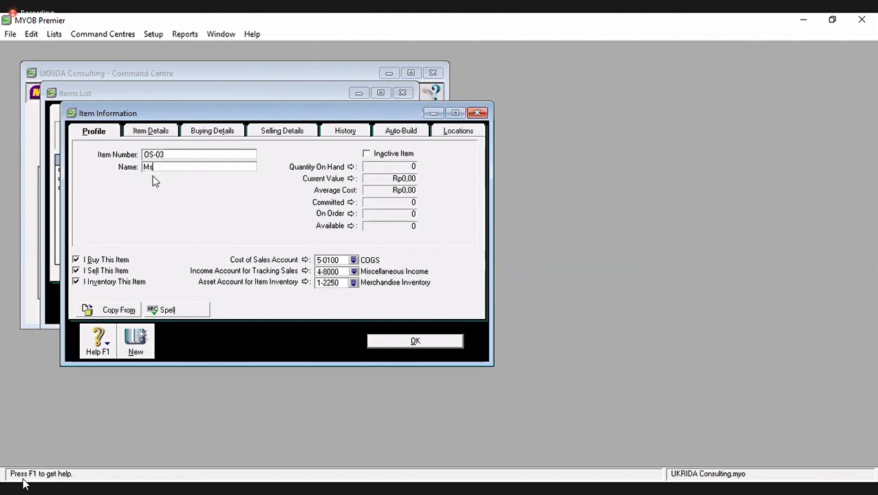
{"action": "type", "text": "Office 2007"}
{"action": "left_click", "coordinate": [213, 131]}
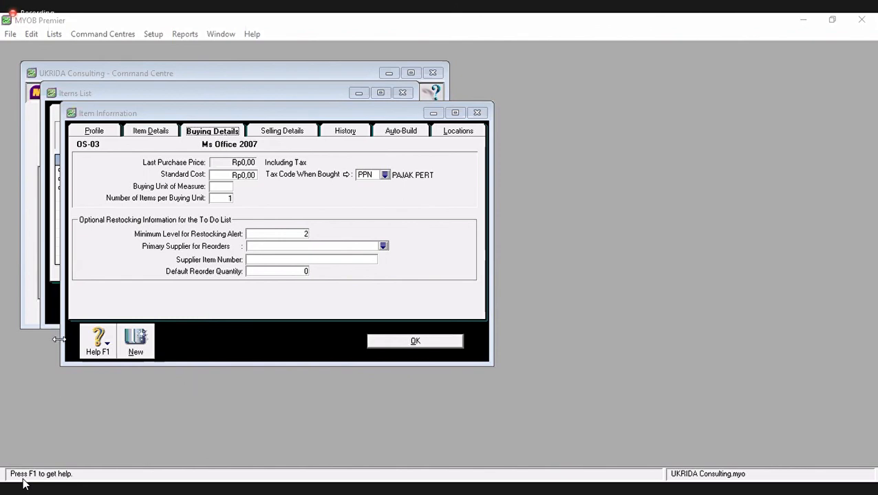
{"action": "left_click", "coordinate": [101, 130]}
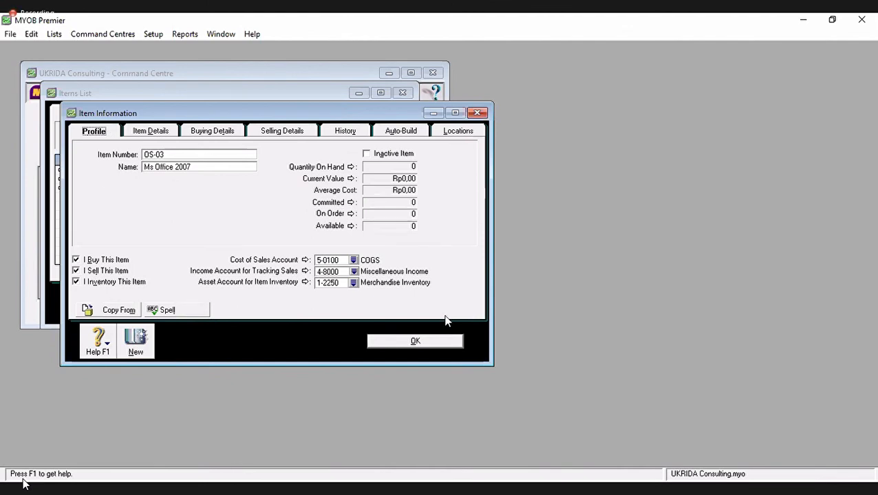
{"action": "left_click", "coordinate": [409, 344]}
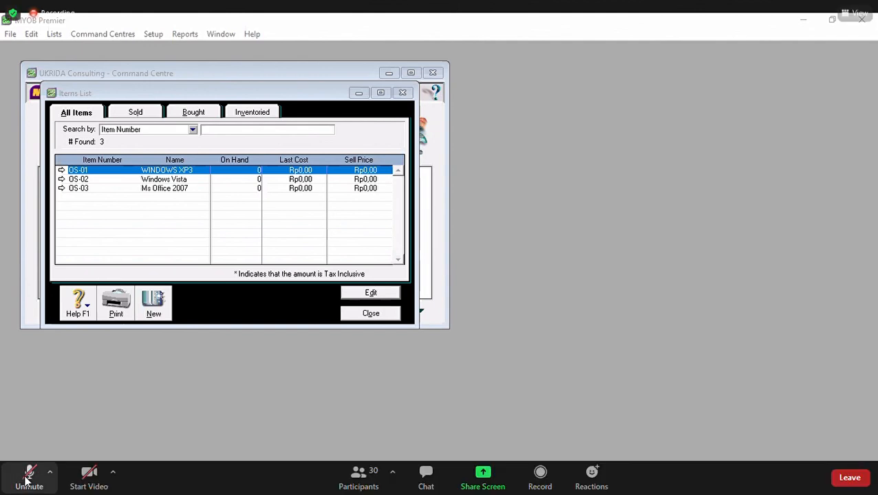
- Review the Items List showing OS-01 to OS-03, then close it
{"action": "left_click", "coordinate": [27, 477]}
{"action": "left_click", "coordinate": [27, 480]}
{"action": "left_click", "coordinate": [27, 480]}
{"action": "left_click", "coordinate": [28, 481]}
{"action": "left_click", "coordinate": [29, 480]}
{"action": "left_click", "coordinate": [28, 481]}
{"action": "left_click", "coordinate": [28, 480]}
{"action": "left_click", "coordinate": [32, 476]}
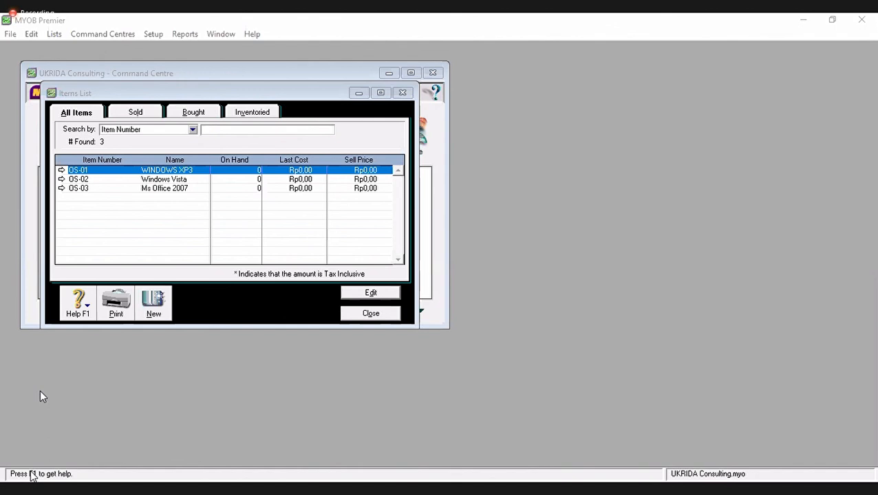
{"action": "left_click", "coordinate": [372, 315]}
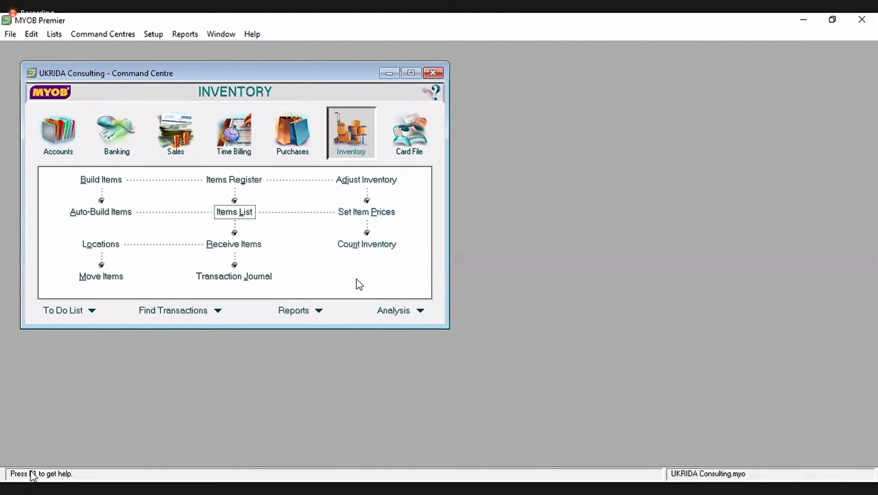
- Count inventory: enter 3 for OS-01, 5 for OS-02 and 3 for OS-03
{"action": "left_click", "coordinate": [384, 246]}
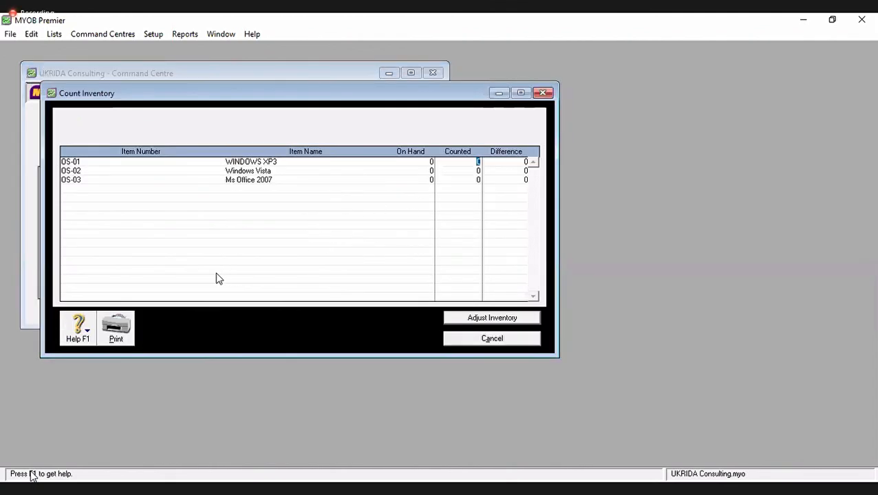
{"action": "type", "text": "5"}
{"action": "key", "text": "Tab"}
{"action": "type", "text": "5"}
{"action": "key", "text": "Tab"}
{"action": "type", "text": "3"}
{"action": "key", "text": "Tab"}
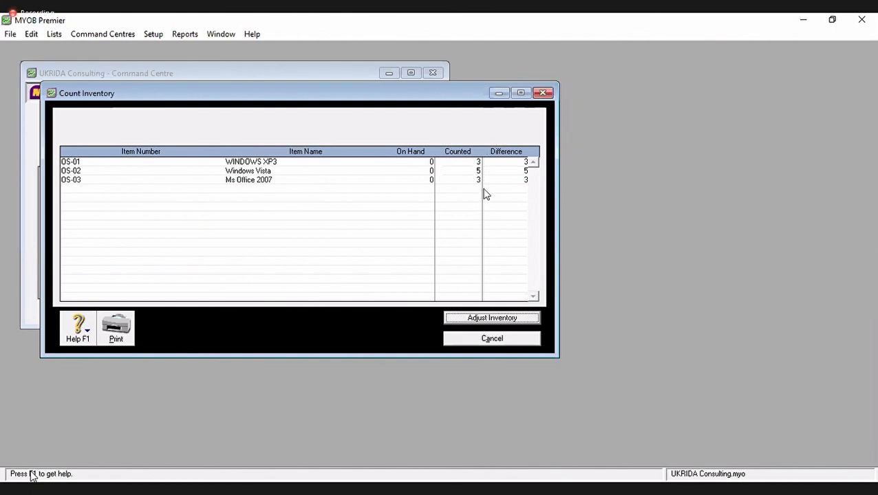
- Convert the counts into an opening-balances adjustment without a default expense account
{"action": "left_click", "coordinate": [487, 318]}
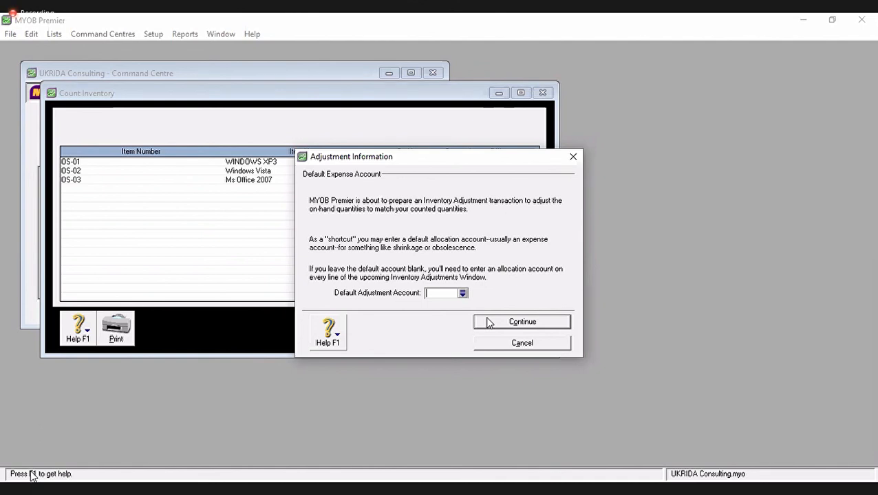
{"action": "left_click", "coordinate": [487, 323]}
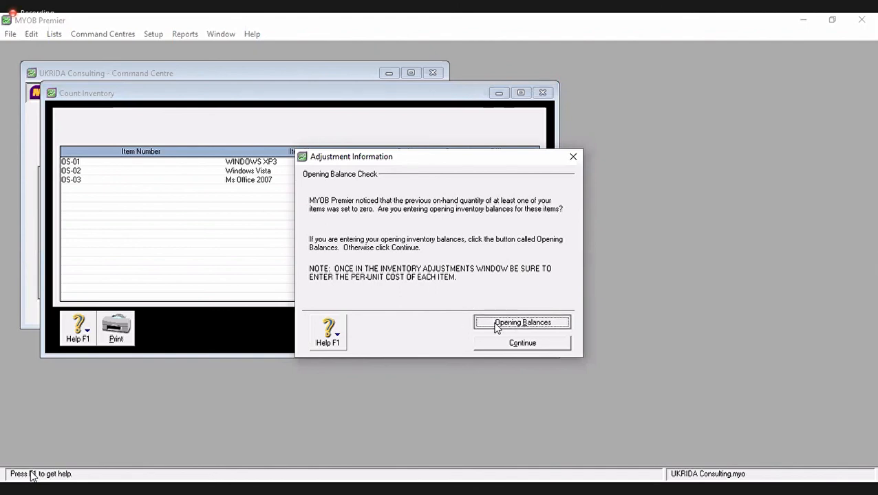
{"action": "left_click", "coordinate": [493, 321]}
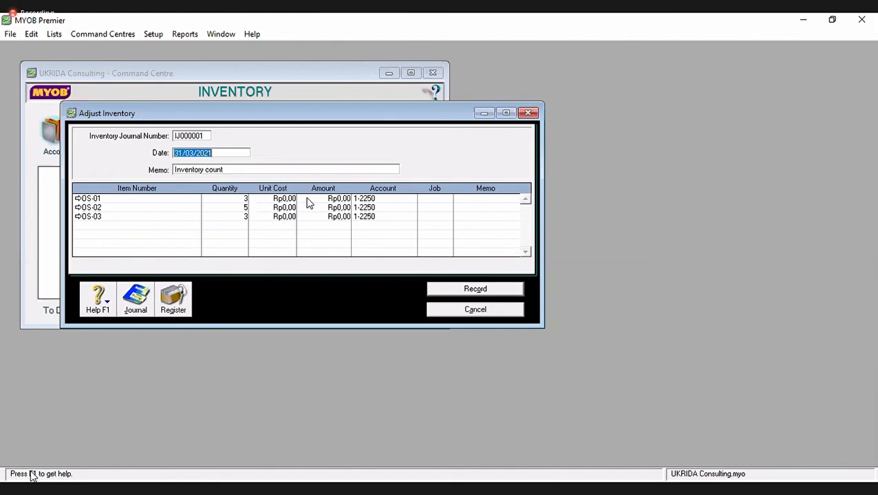
- Date the adjustment 01/01/2009 and give OS-01 a unit cost of Rp750.000
{"action": "type", "text": "01/01/2009"}
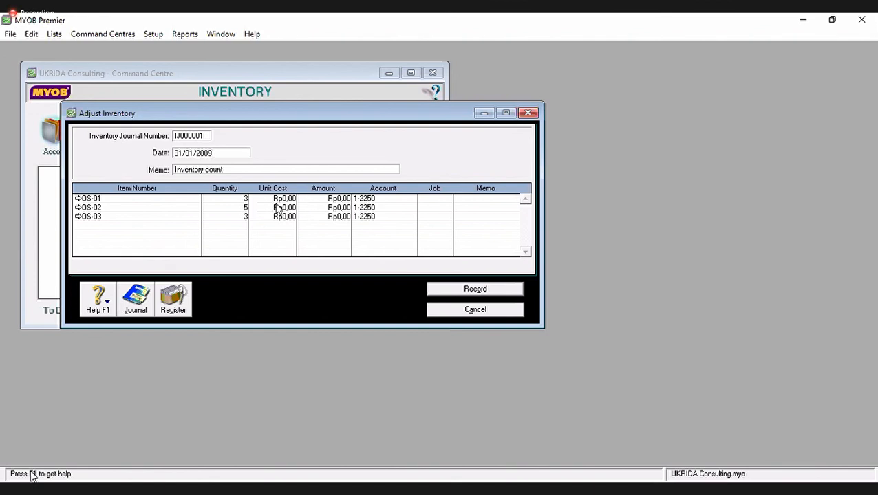
{"action": "left_click", "coordinate": [278, 207]}
{"action": "left_click", "coordinate": [278, 198]}
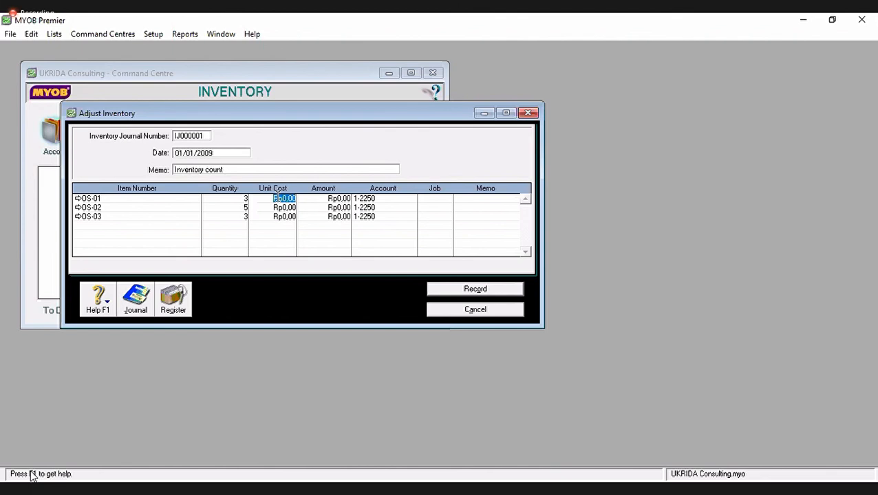
{"action": "type", "text": "750000"}
{"action": "key", "text": "Down"}
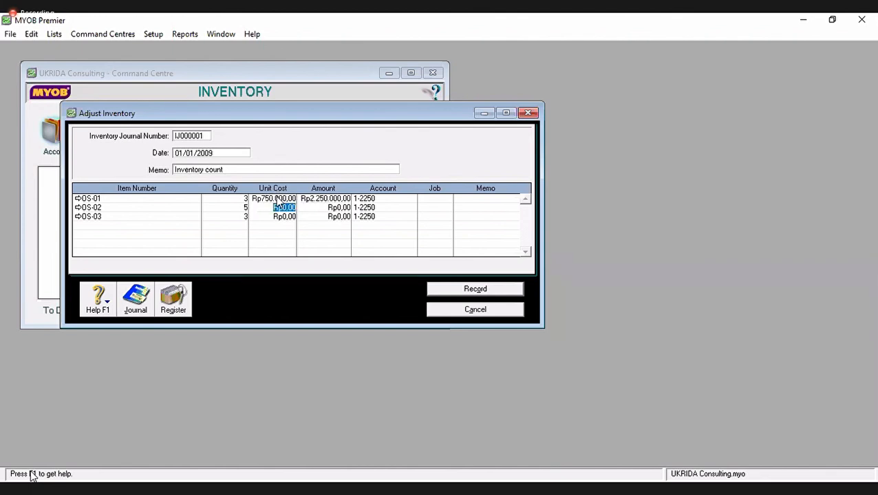
- Enter unit costs Rp1.500.000 for OS-02 and Rp1.000.000 for OS-03, then record the adjustment
{"action": "type", "text": "150.000"}
{"action": "key", "text": "Down"}
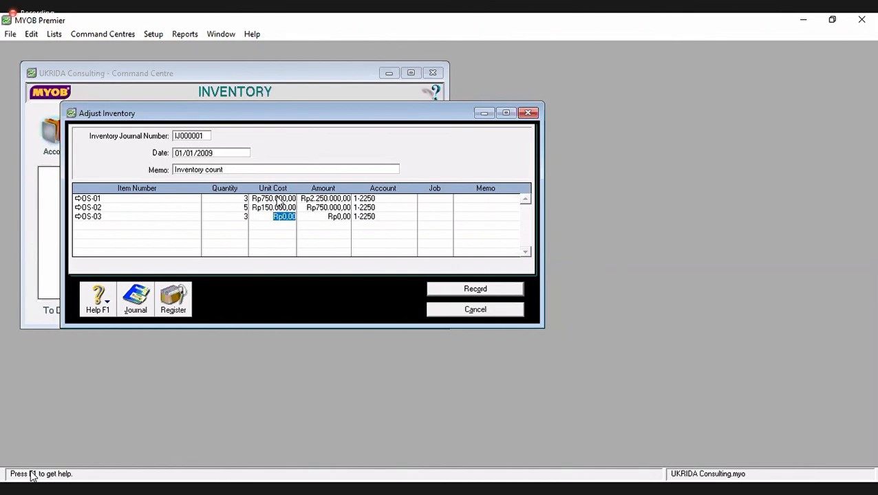
{"action": "key", "text": "Up"}
{"action": "left_click", "coordinate": [280, 206]}
{"action": "key", "text": "shift+Left"}
{"action": "key", "text": "shift+Left"}
{"action": "key", "text": "shift+Left"}
{"action": "key", "text": "shift+Left"}
{"action": "key", "text": "shift+Left"}
{"action": "key", "text": "shift+Left"}
{"action": "key", "text": "shift+Left"}
{"action": "key", "text": "shift+Left"}
{"action": "key", "text": "shift+Left"}
{"action": "key", "text": "shift+Left"}
{"action": "key", "text": "shift+Left"}
{"action": "key", "text": "shift+Left"}
{"action": "type", "text": "150000"}
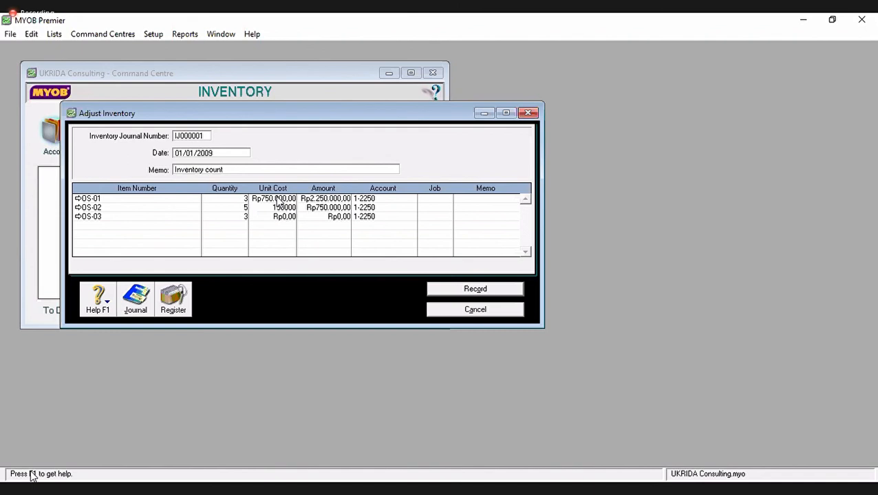
{"action": "key", "text": "Down"}
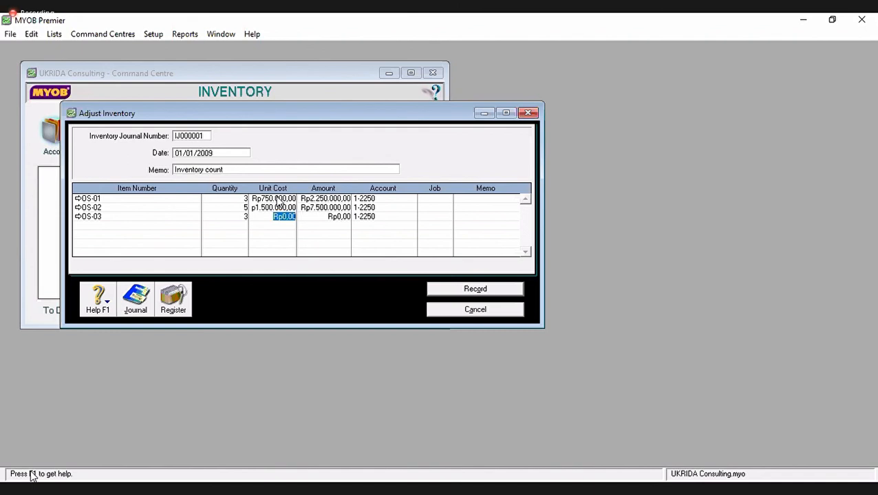
{"action": "type", "text": "1000000"}
{"action": "key", "text": "Tab"}
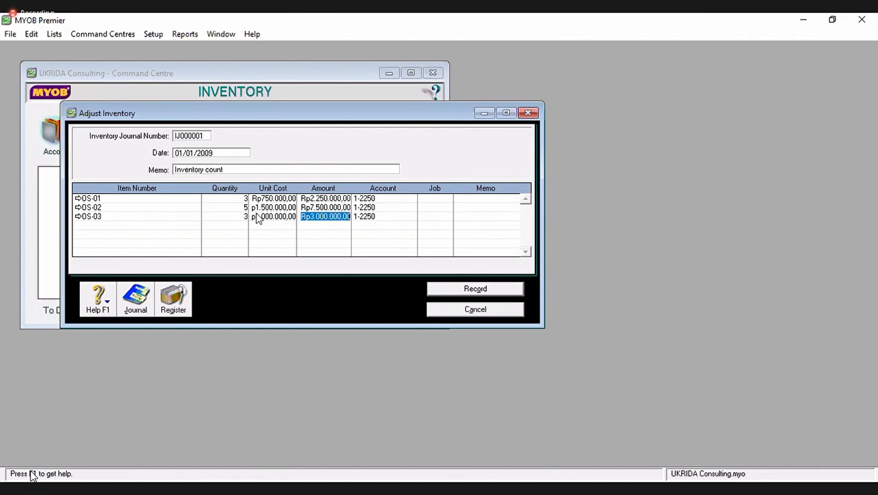
{"action": "left_click", "coordinate": [468, 293]}
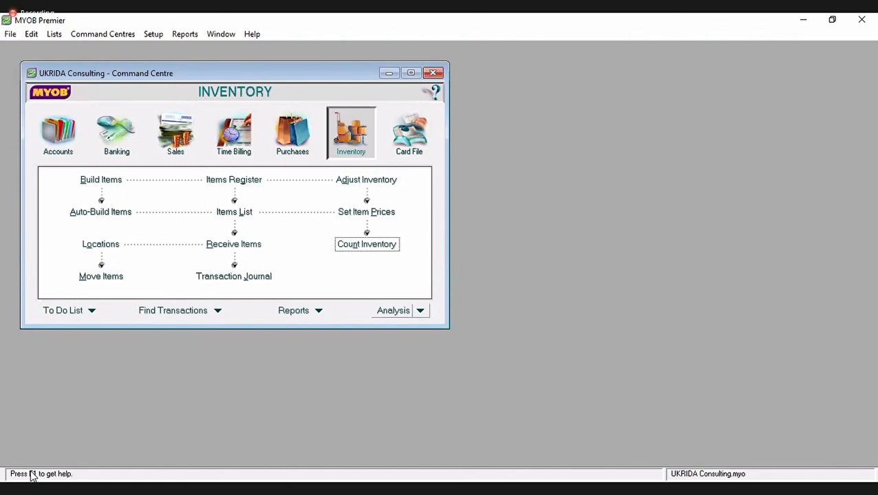
- Open the Items List and inspect OS-01's details, confirming 3, 5 and 3 on hand
{"action": "left_click", "coordinate": [227, 213]}
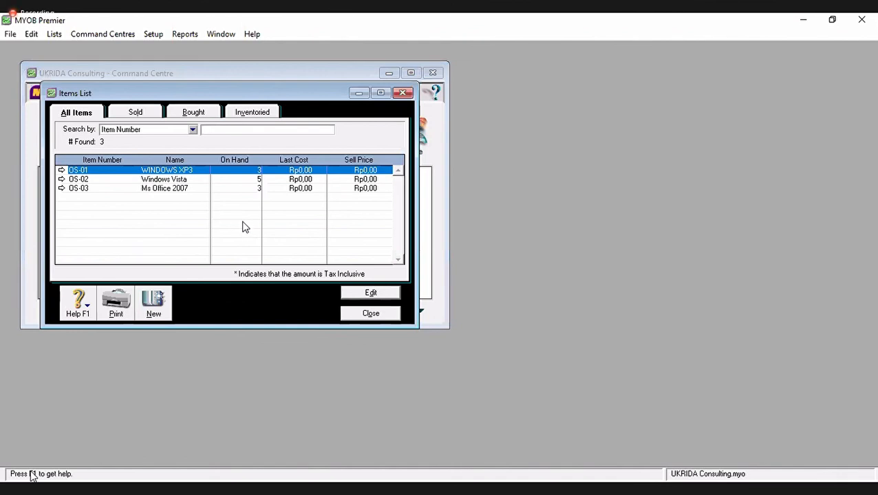
{"action": "left_click", "coordinate": [61, 170]}
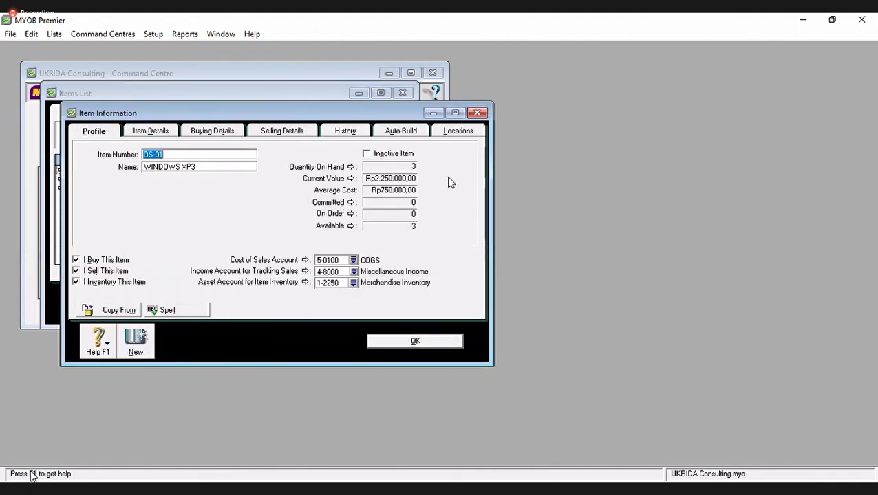
{"action": "left_click", "coordinate": [478, 113]}
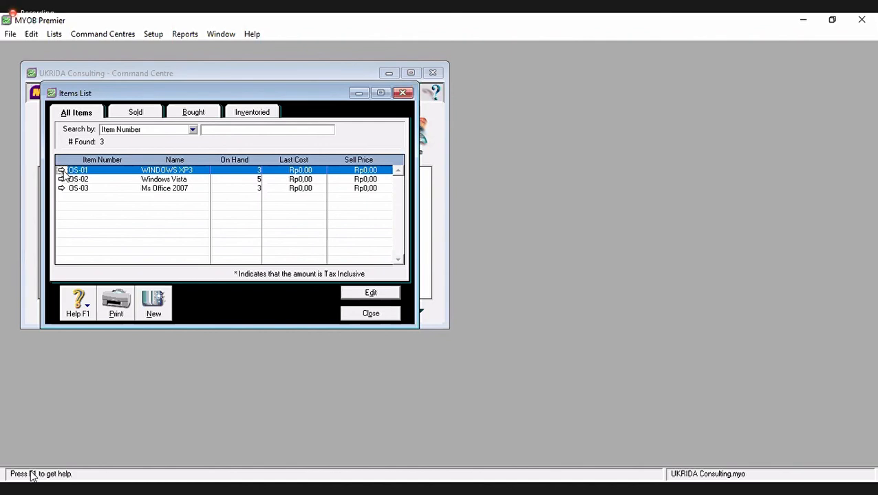
{"action": "left_click", "coordinate": [61, 171]}
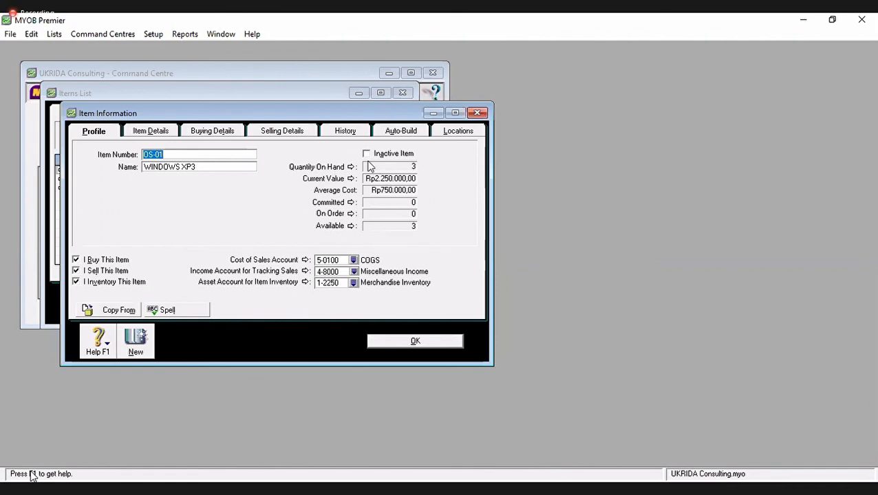
{"action": "left_click", "coordinate": [438, 343]}
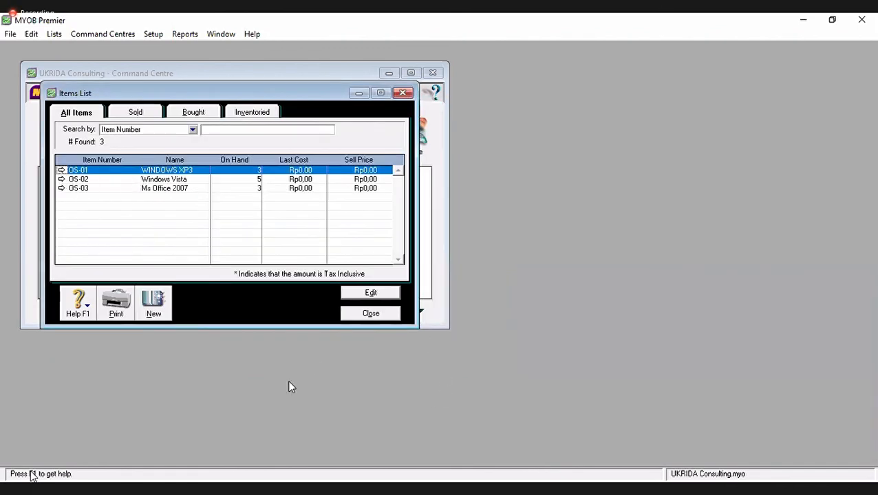
{"action": "key", "text": "alt+Tab"}
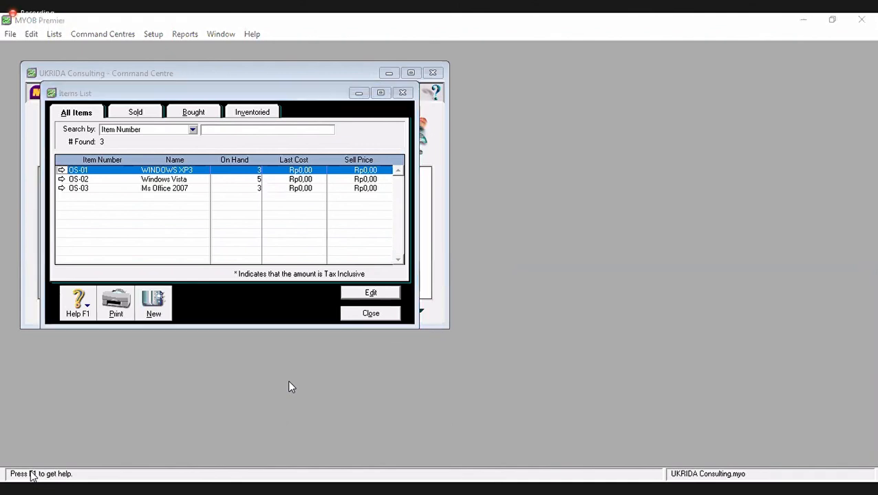